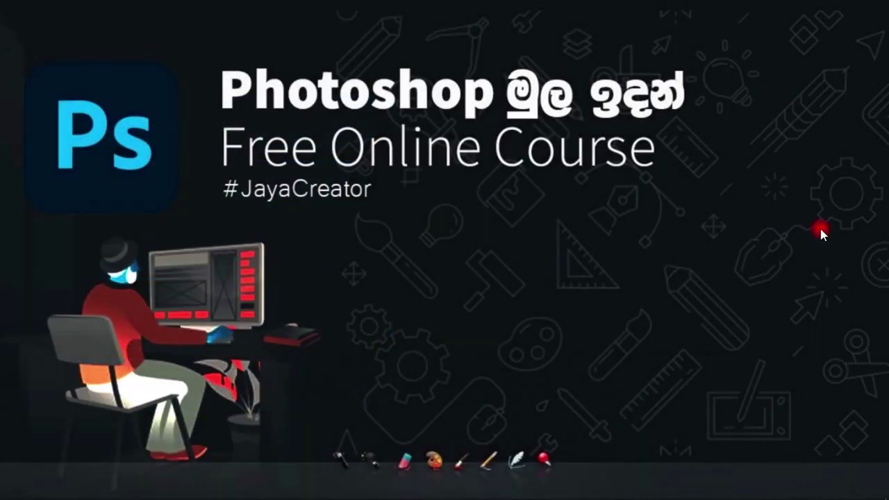
Step: Open Andrew-neel.jpg from the Project File folder in Photoshop using Open with
click(84, 486)
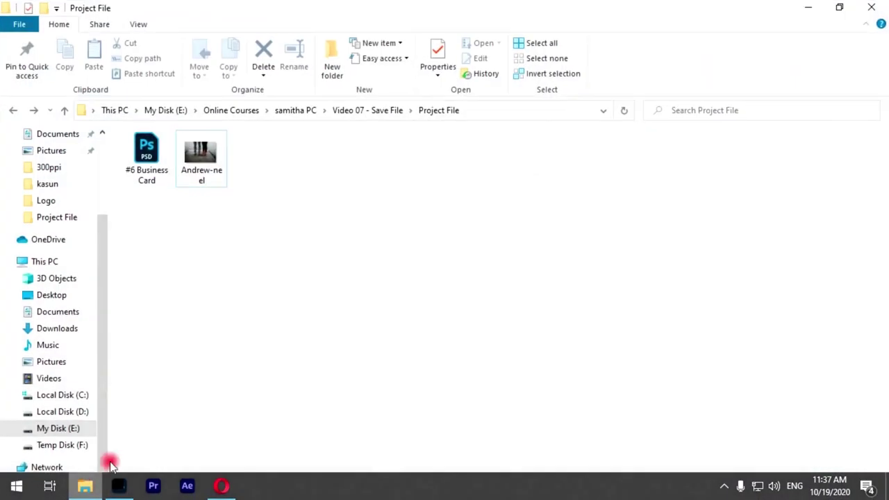
click(215, 159)
right_click(216, 158)
mouse_move(257, 346)
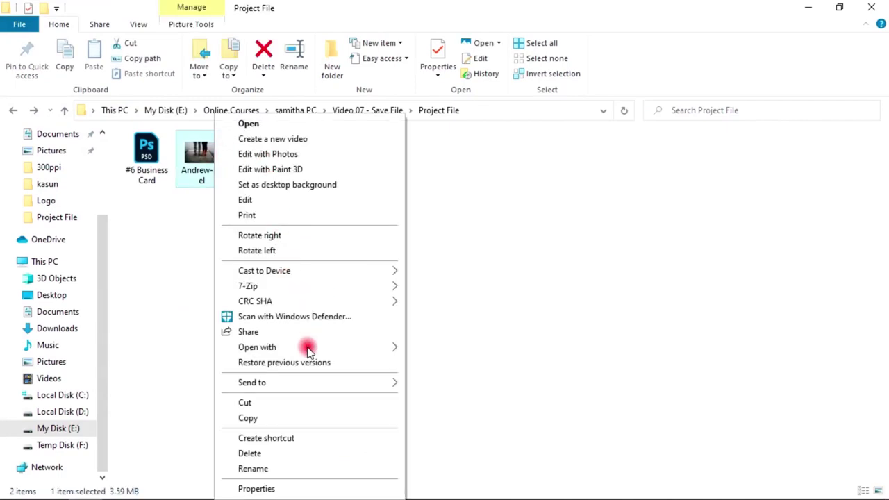
click(504, 363)
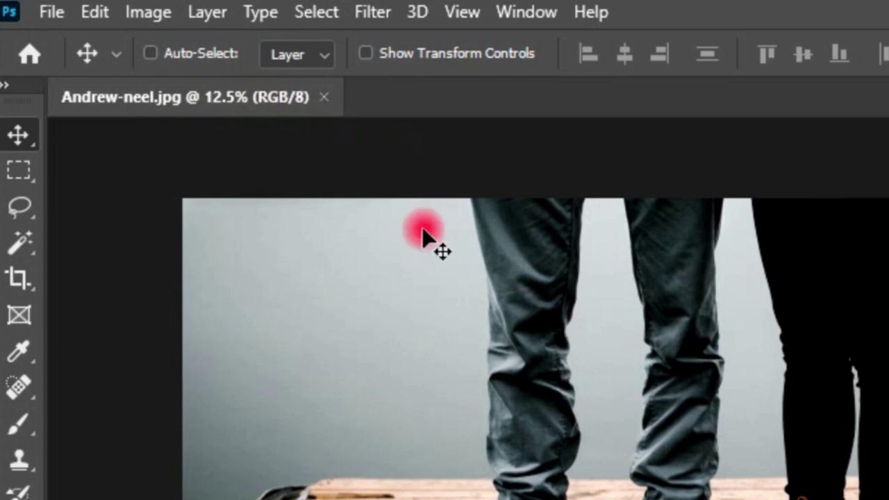
Step: Paint one 1900 px white brush dab over the photo's upper-left, redoing it once
click(23, 425)
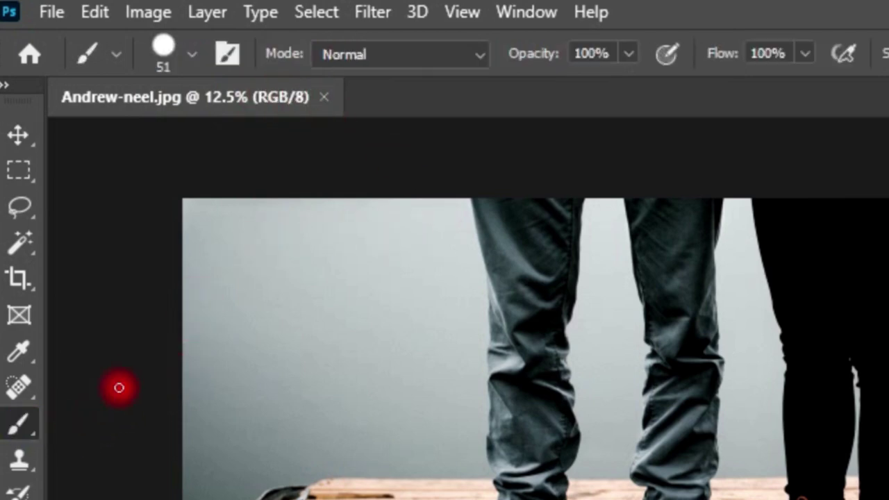
key(bracketright)
key(bracketright)
key(bracketright)
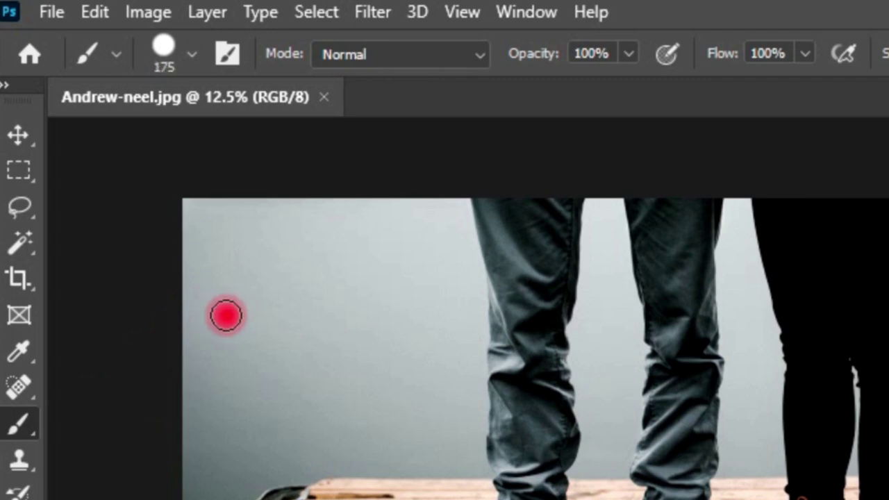
key(bracketright)
key(bracketright)
key(bracketright)
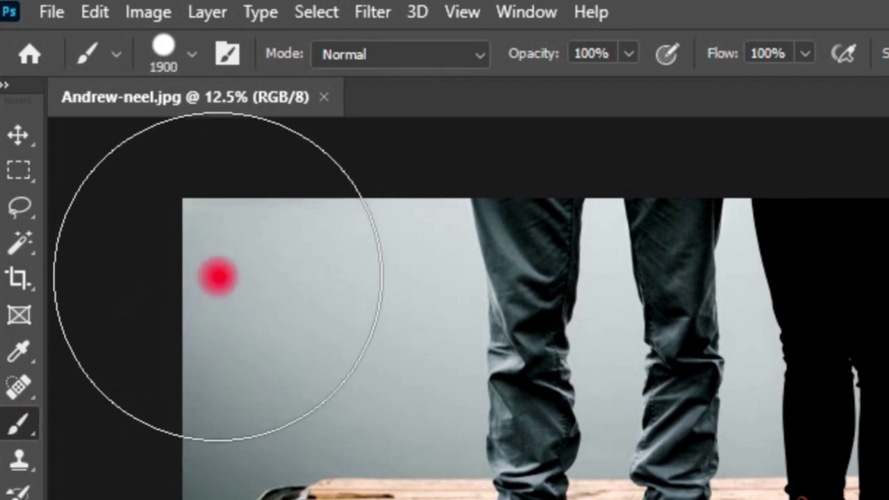
click(252, 262)
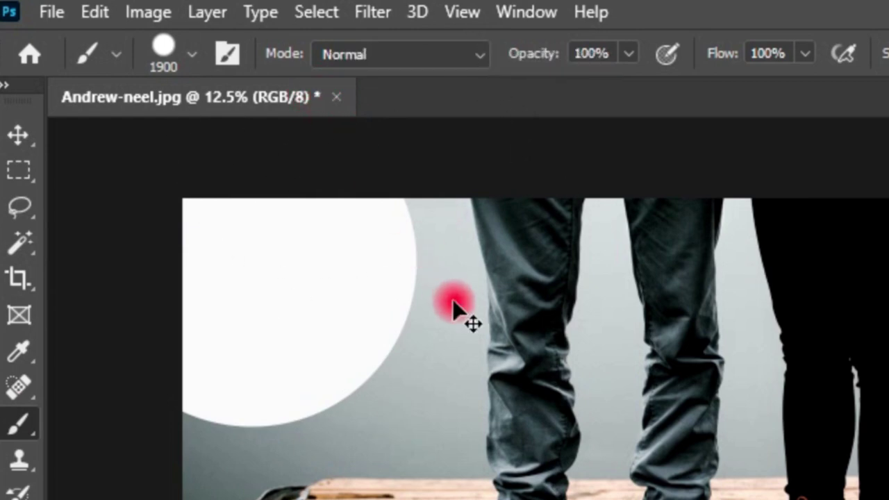
key(ctrl+z)
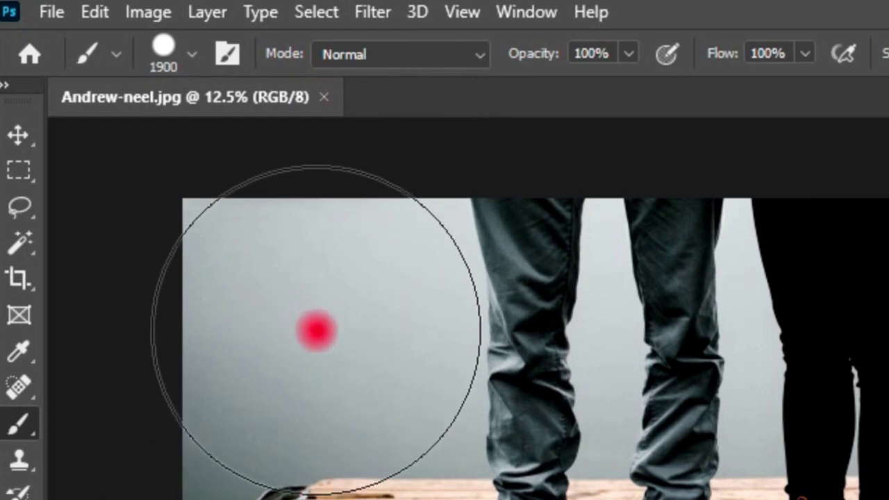
click(307, 315)
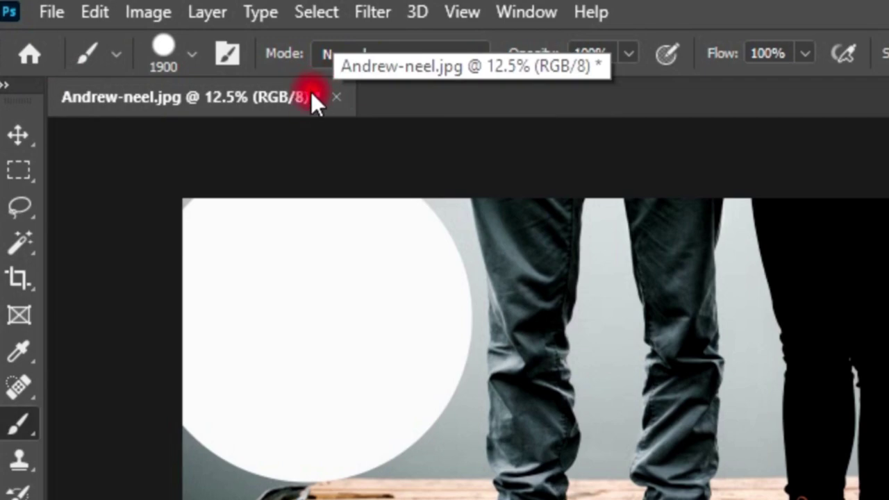
click(37, 12)
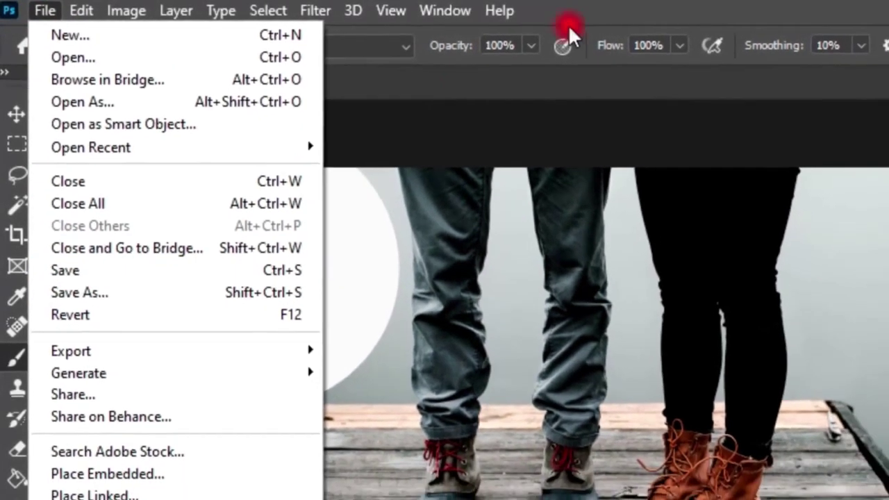
click(602, 13)
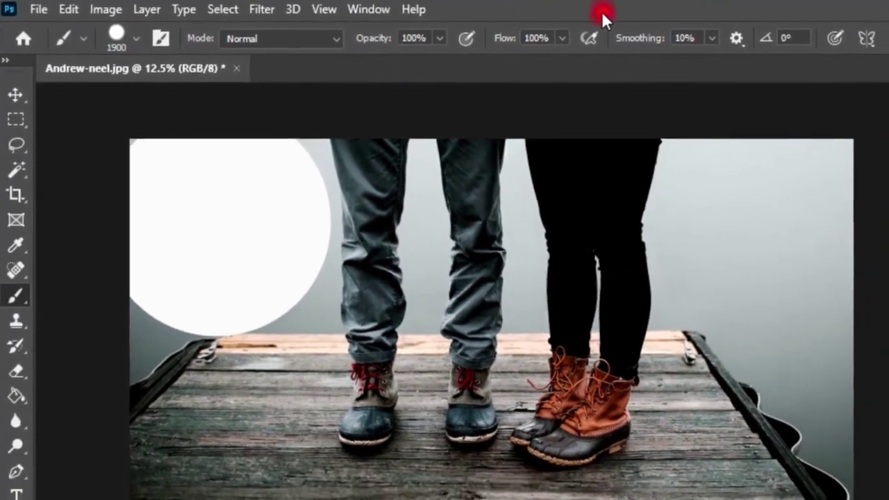
key(ctrl+s)
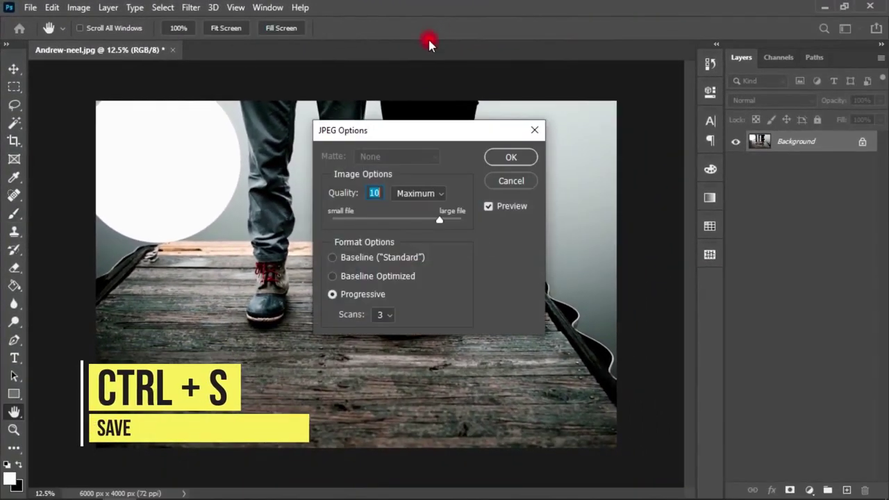
click(513, 185)
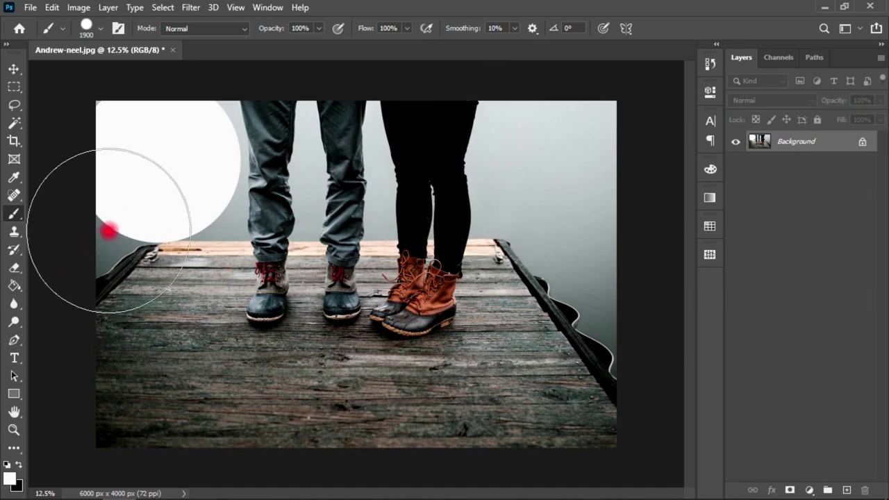
Step: Undo the white circle and type 'Photoshop' as 700 pt text on the deck
key(ctrl+z)
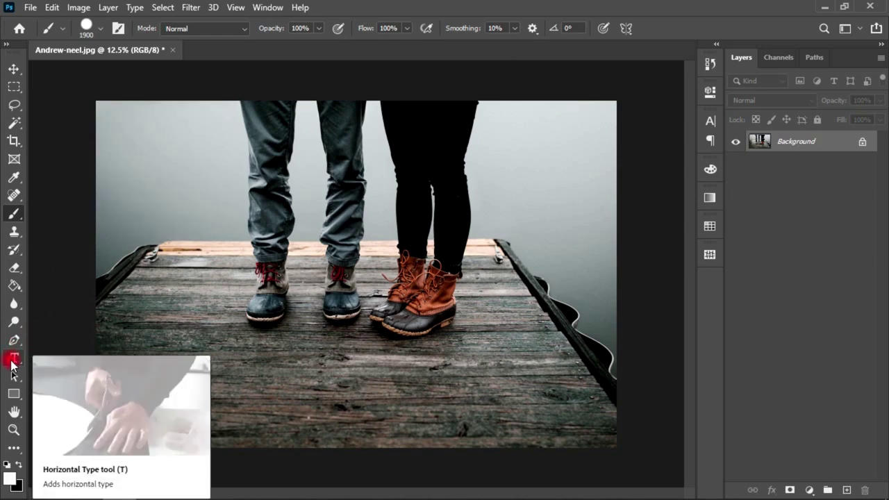
click(14, 358)
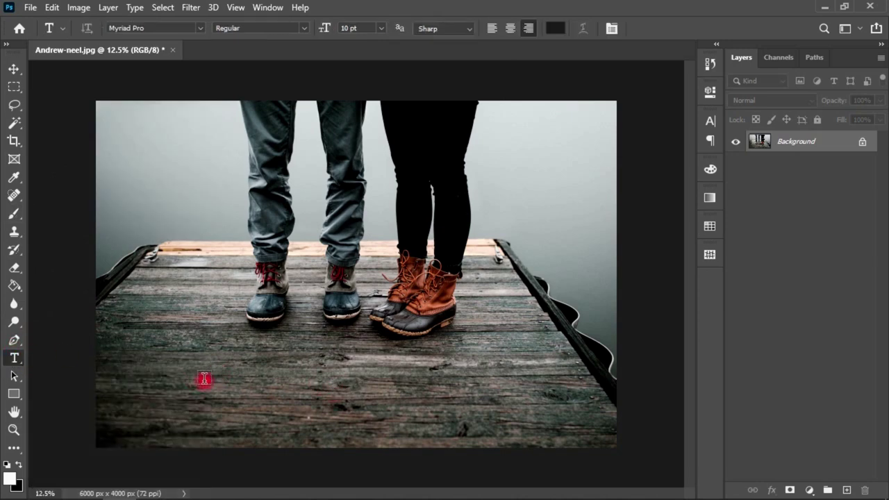
click(330, 28)
text(700)
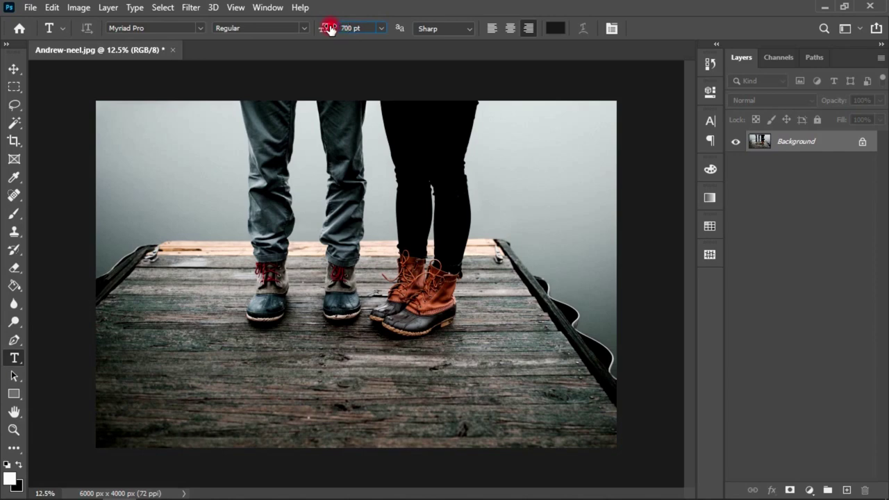
click(146, 413)
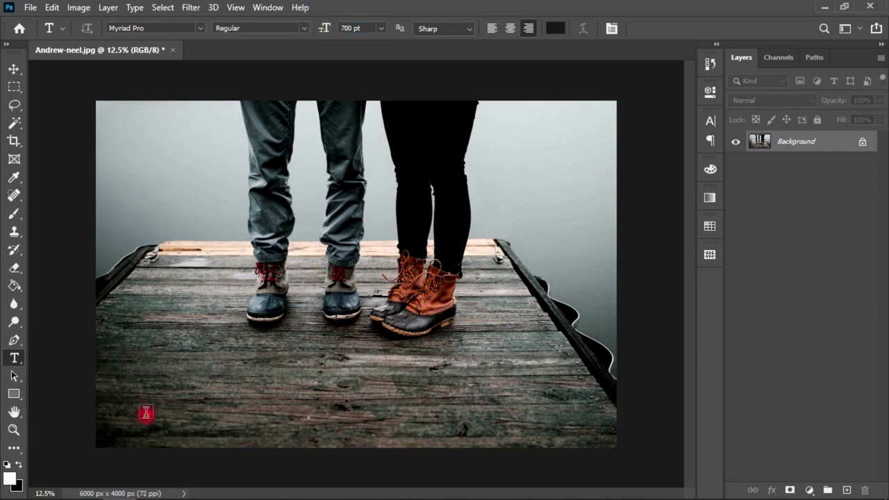
click(159, 366)
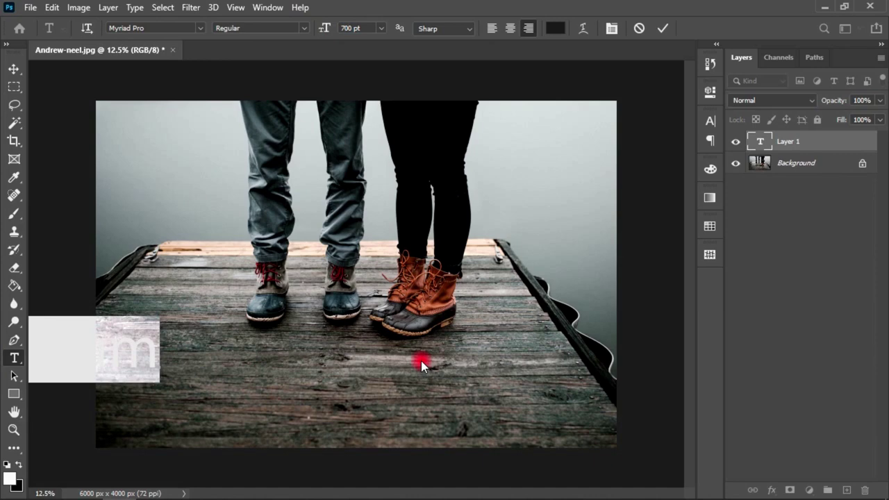
text(Photoshop)
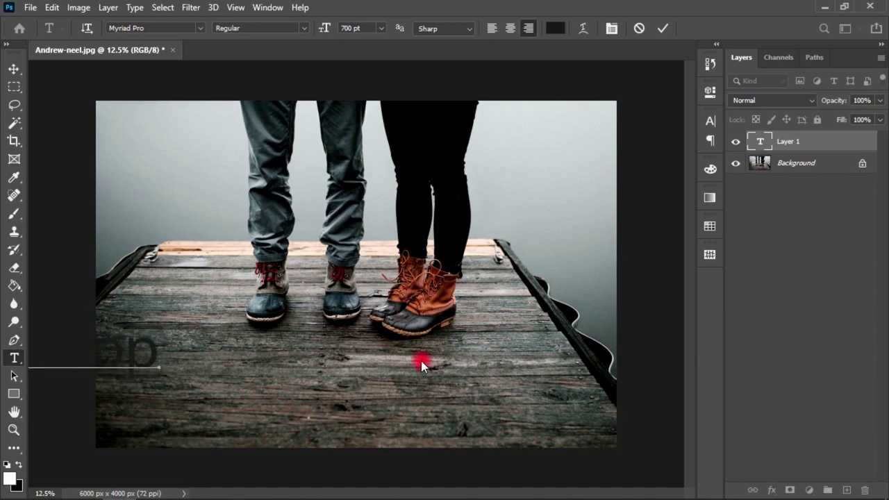
Step: Move the Photoshop text into the middle of the wooden deck
key(ctrl+a)
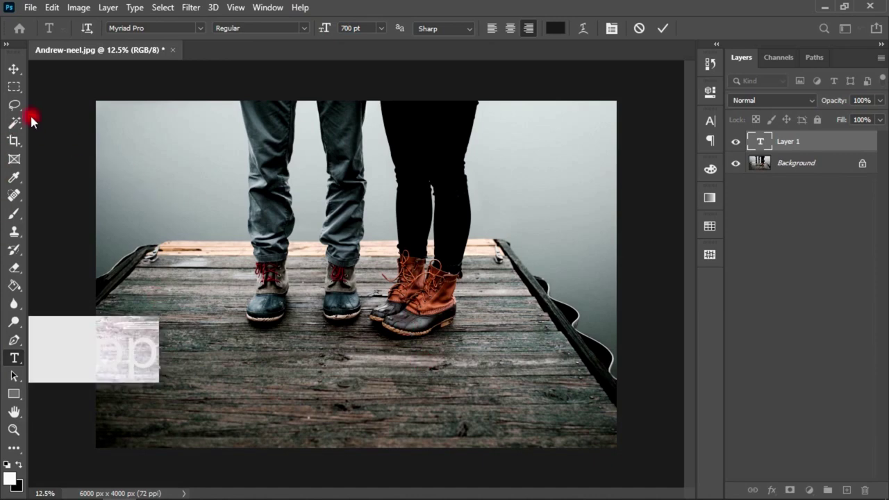
click(14, 75)
drag(139, 377, 423, 384)
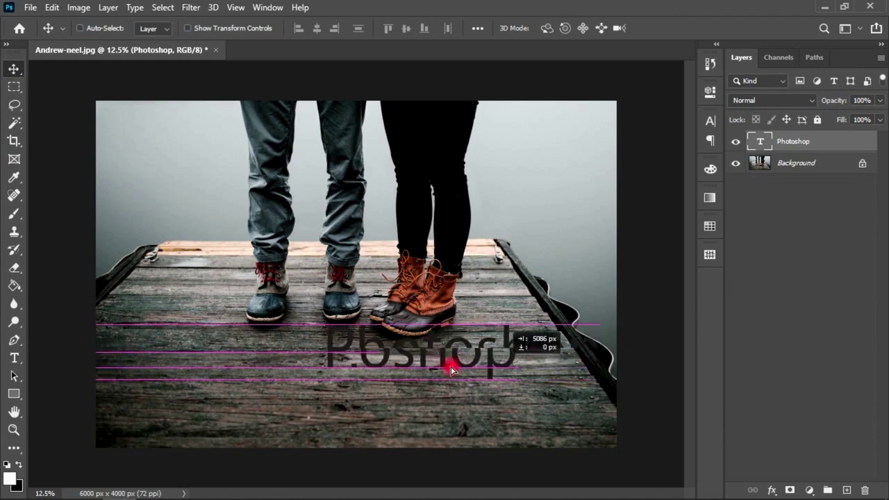
drag(423, 384, 498, 379)
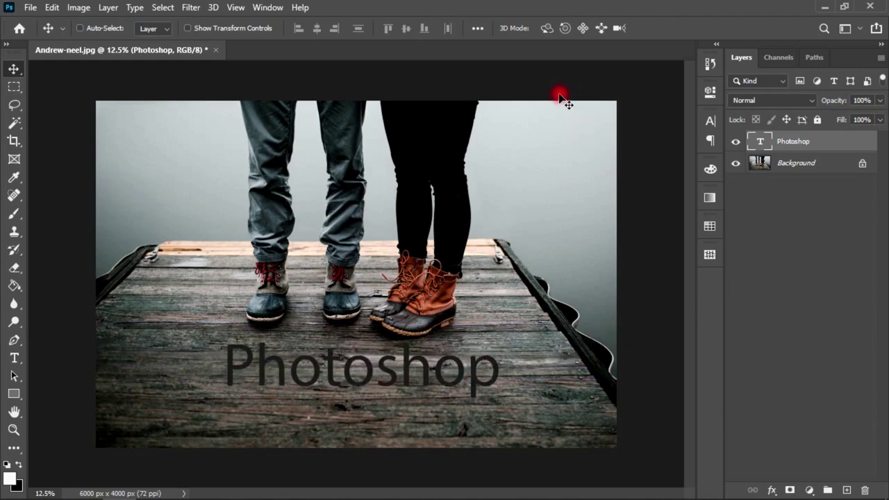
Step: Make the Photoshop text bold yellow-green and nudge it into final position
click(14, 357)
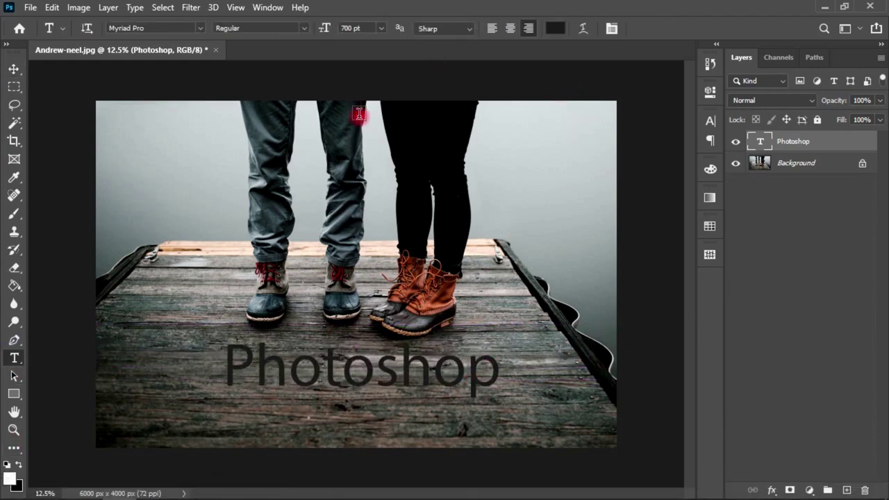
click(566, 27)
drag(598, 434, 599, 400)
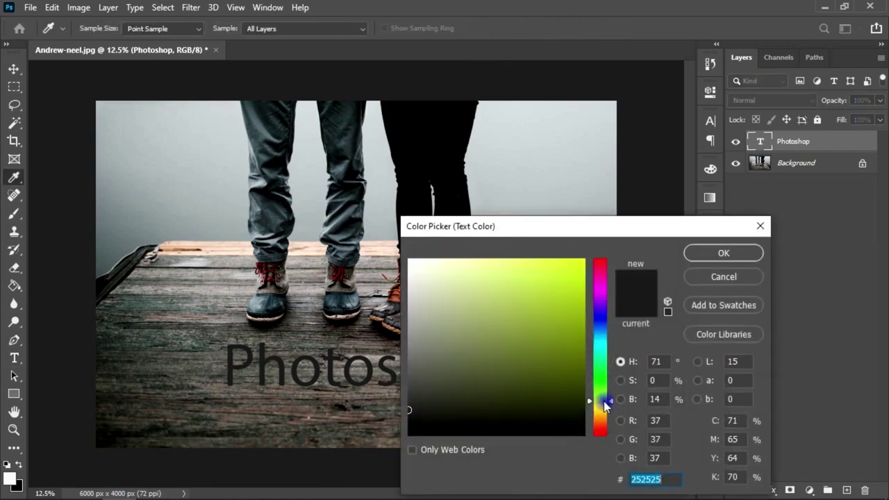
click(584, 259)
click(722, 252)
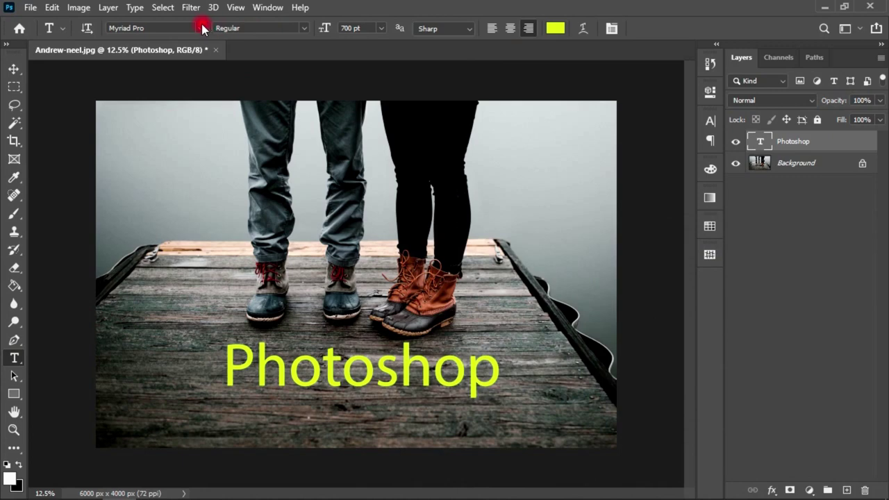
click(303, 29)
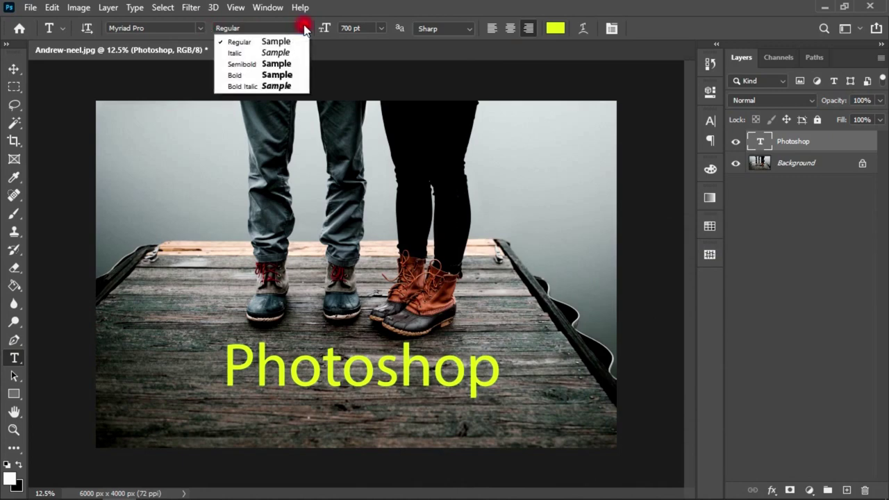
click(295, 75)
click(14, 69)
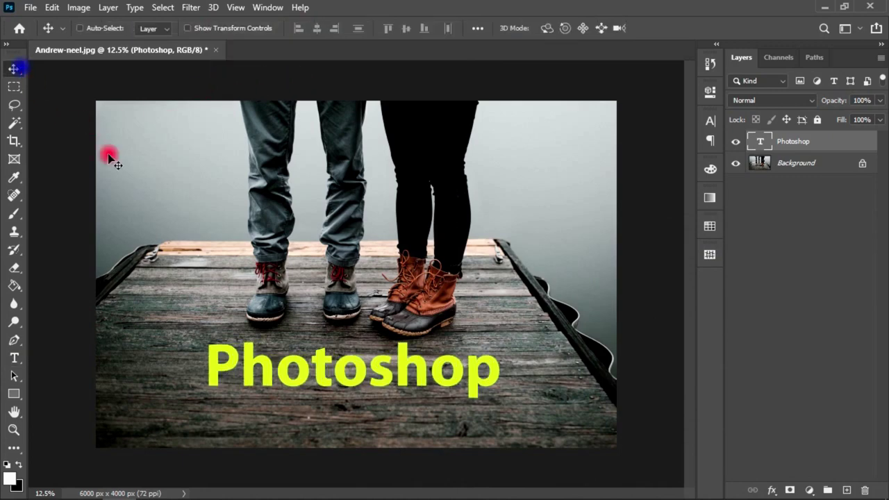
drag(440, 370, 440, 380)
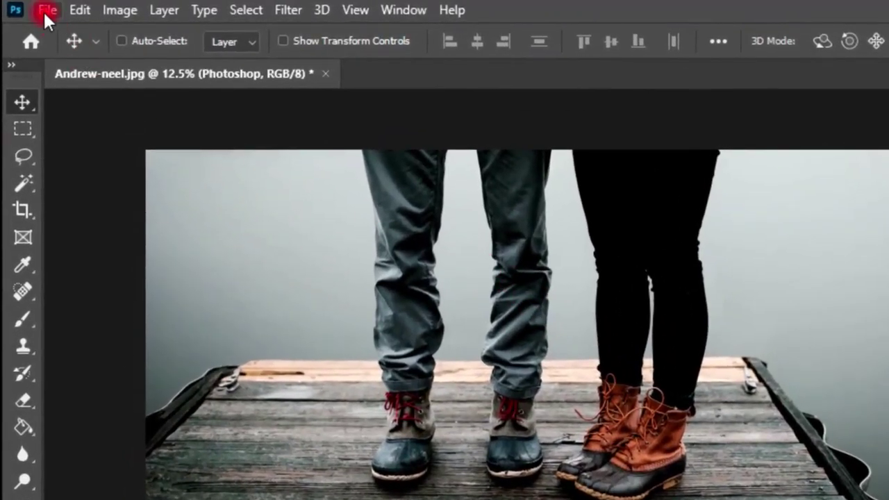
Step: Save the image as Andrew-neel Edit.psd in Project File with Maximize Compatibility on
click(48, 17)
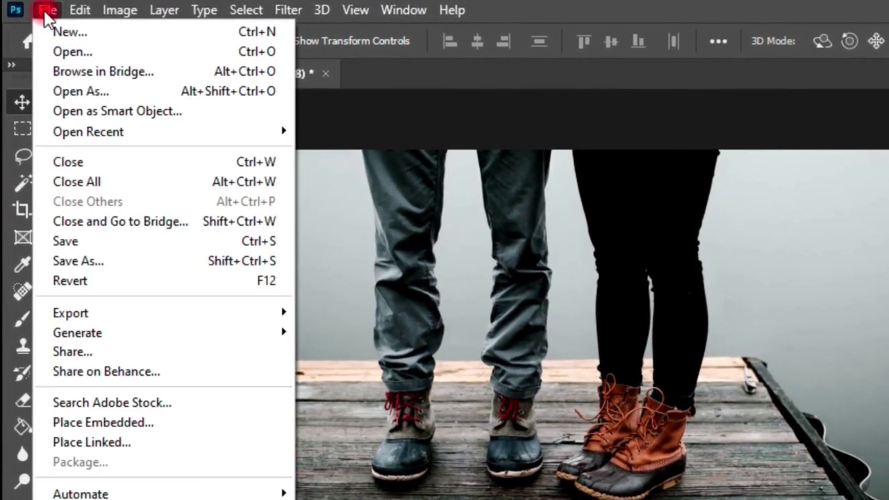
click(132, 244)
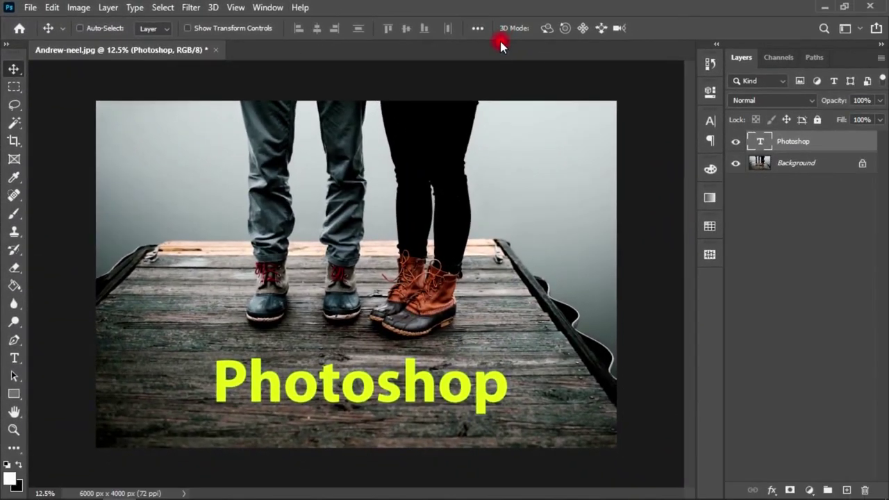
key(ctrl+s)
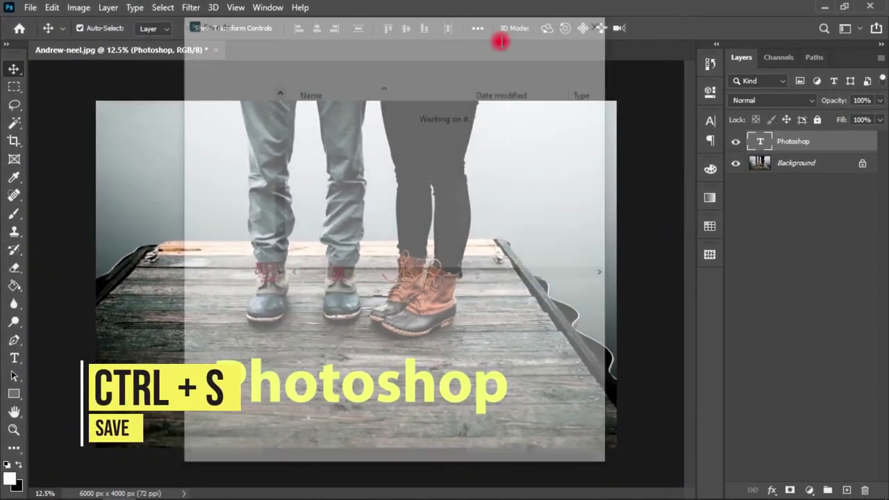
click(353, 313)
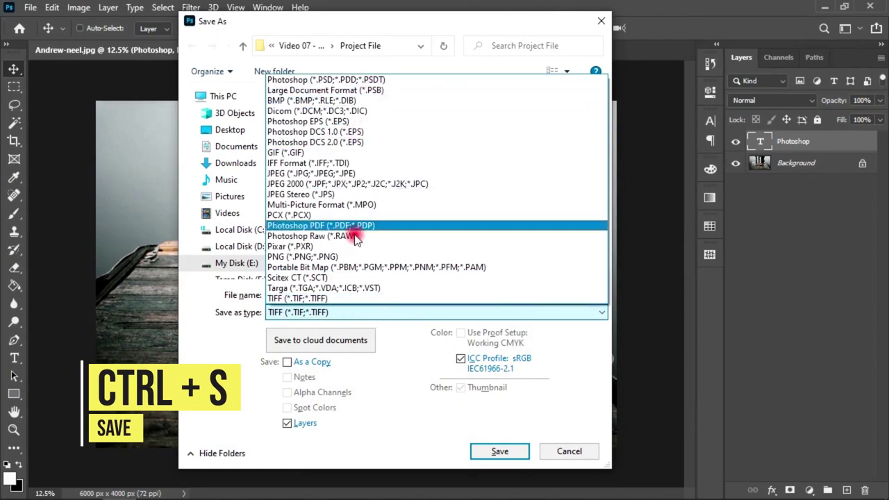
click(324, 298)
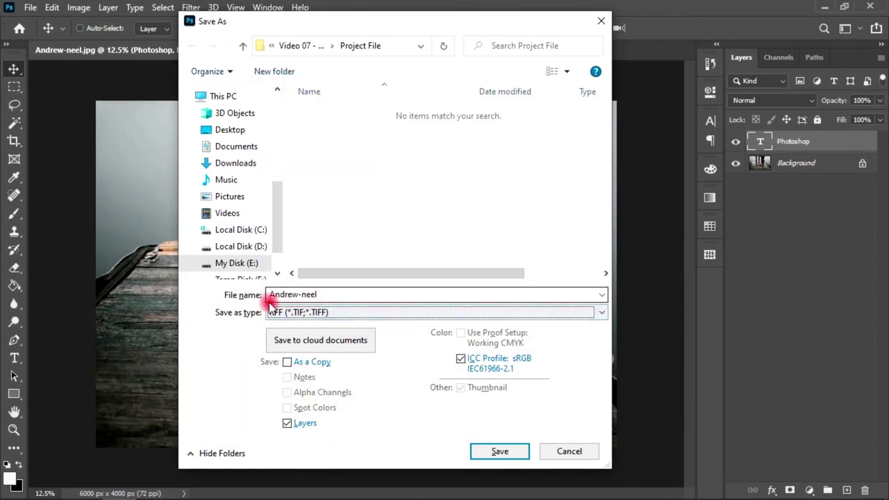
click(334, 298)
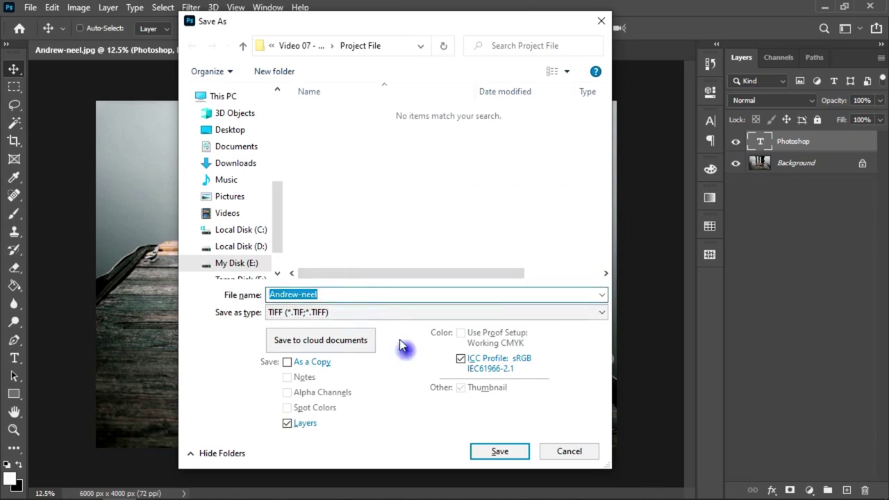
click(338, 295)
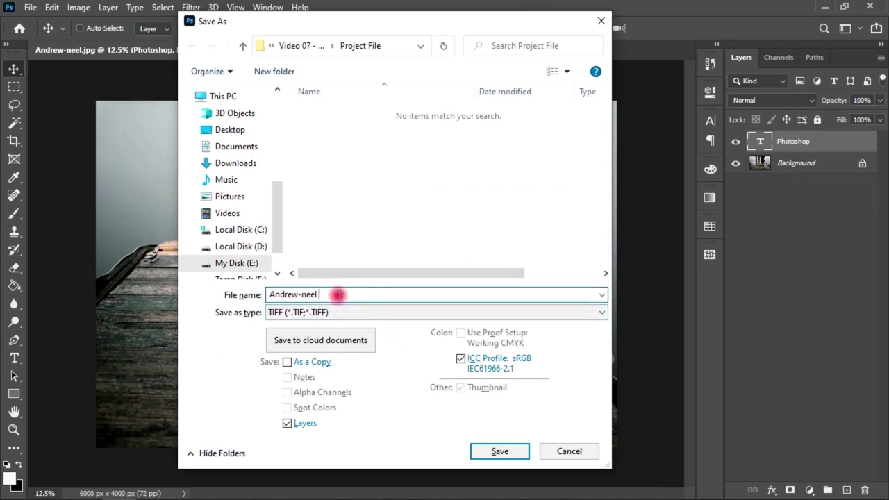
text(Edit)
click(366, 312)
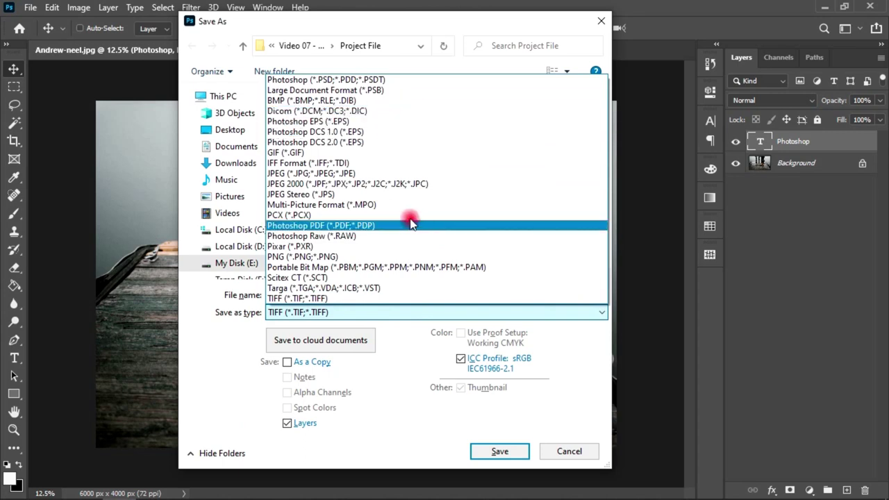
click(368, 81)
click(510, 452)
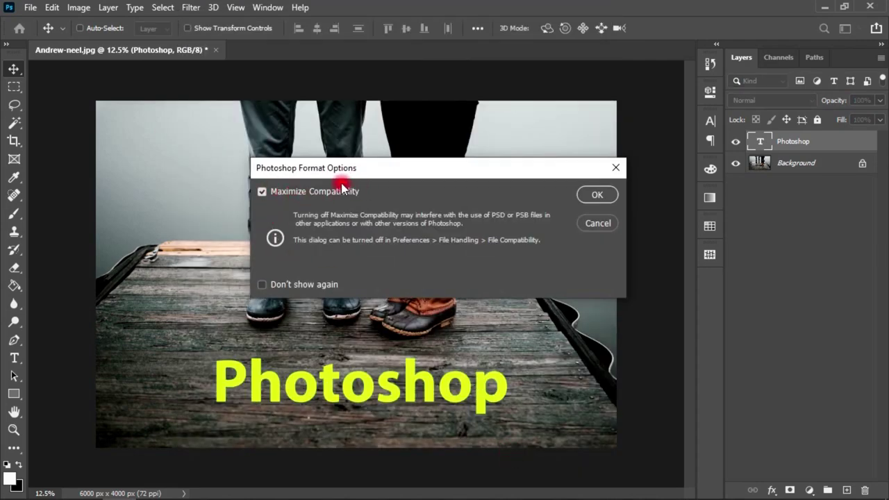
click(591, 197)
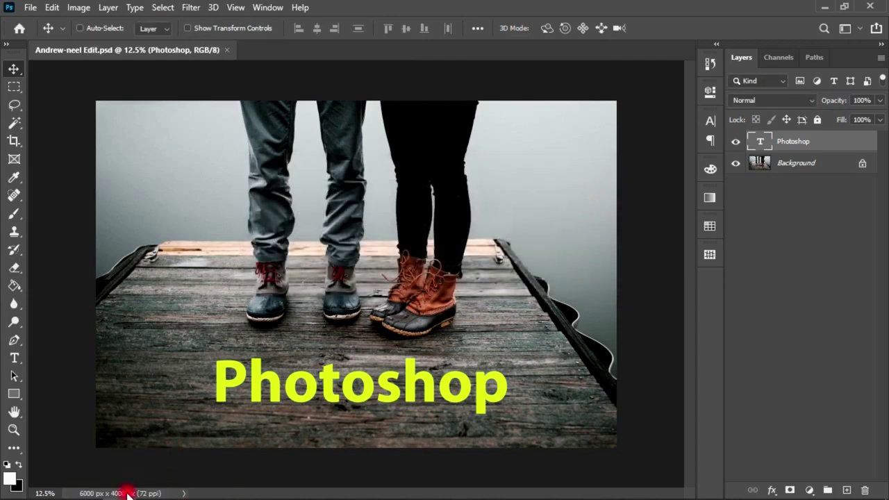
click(84, 490)
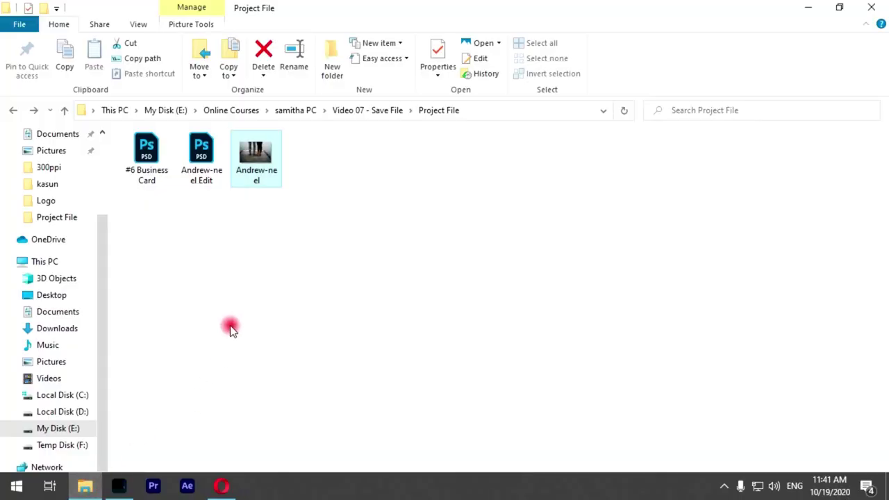
click(199, 158)
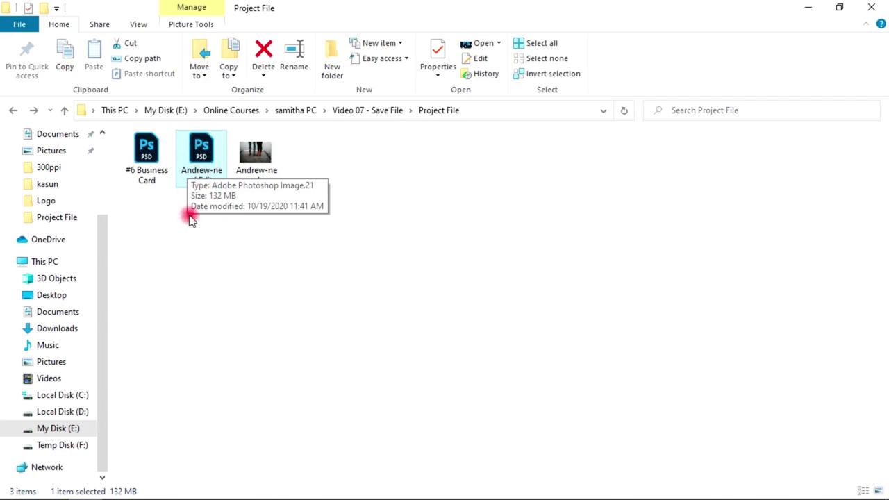
click(197, 272)
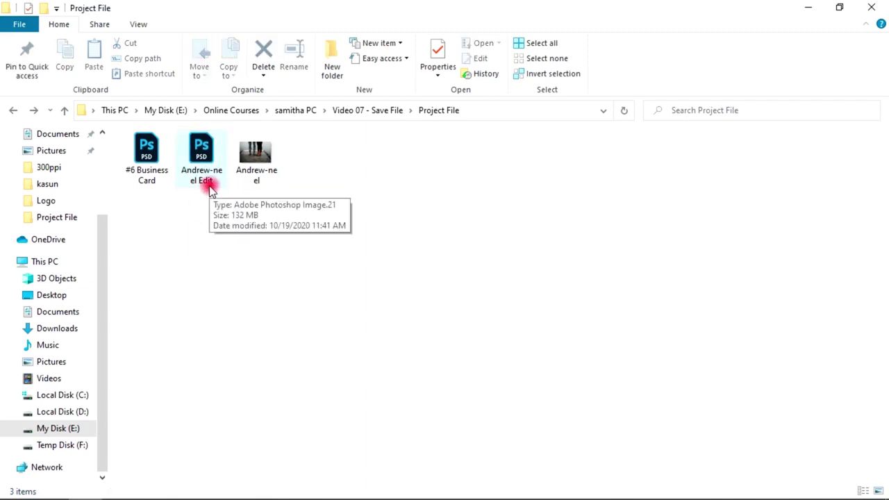
click(209, 189)
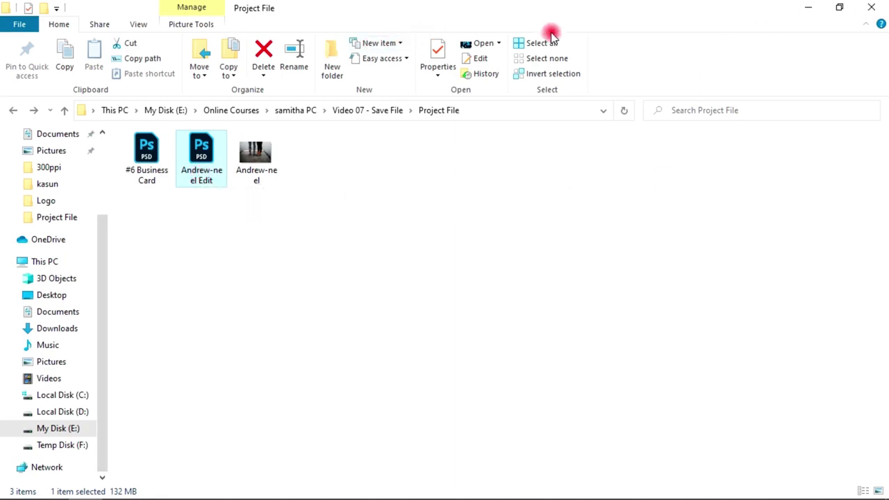
click(808, 7)
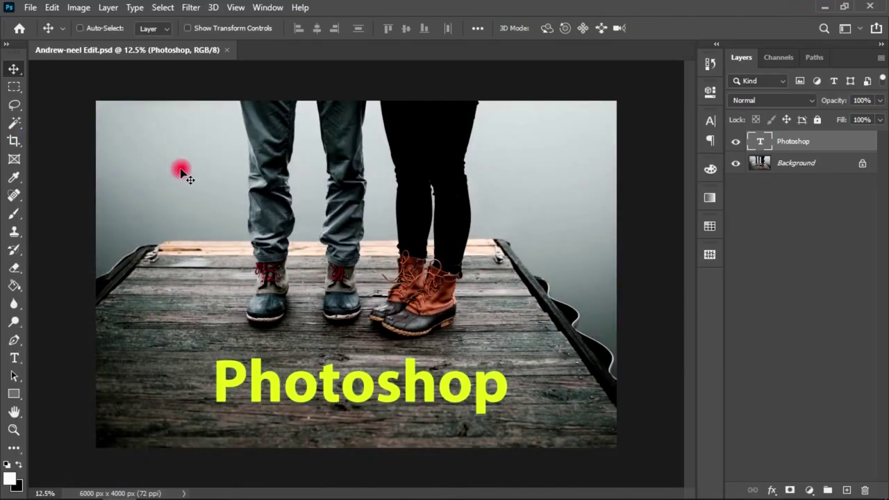
Step: Open the File menu for the Andrew-neel Edit document
click(31, 8)
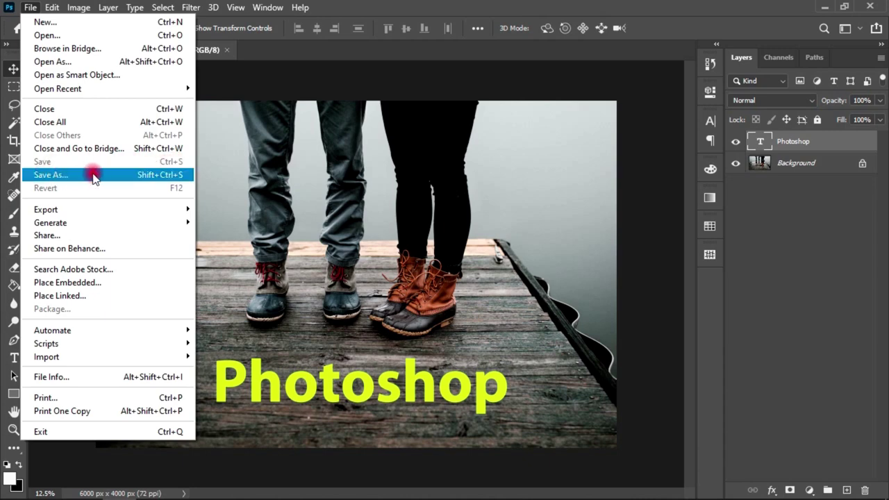
Step: Save a copy as TIFF format named Andrew-neel Edit TIFF
click(423, 8)
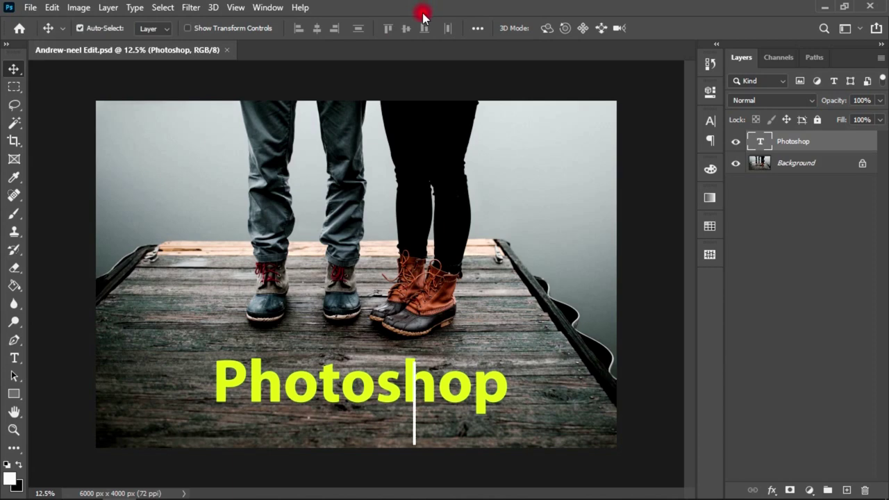
key(ctrl+shift+s)
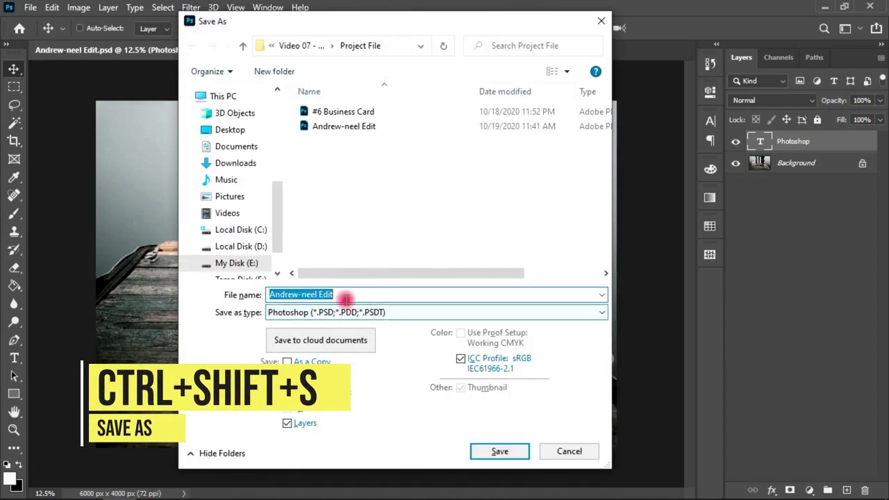
click(345, 298)
click(394, 314)
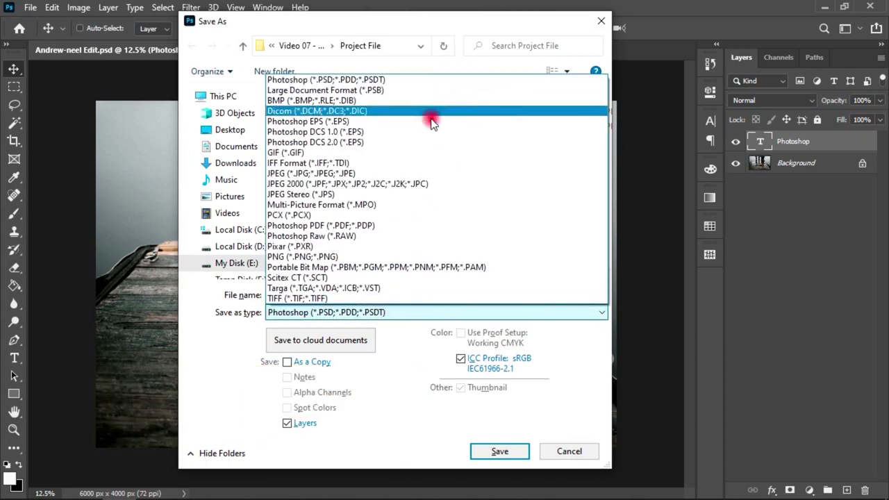
click(346, 300)
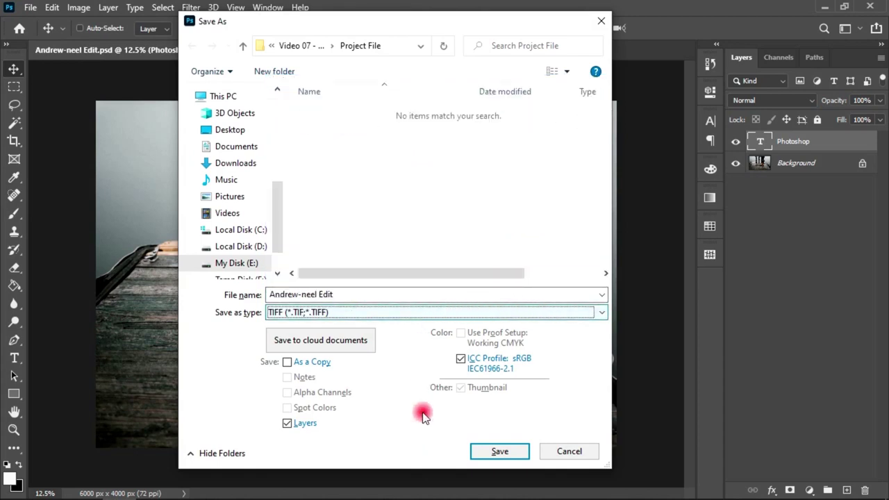
click(500, 452)
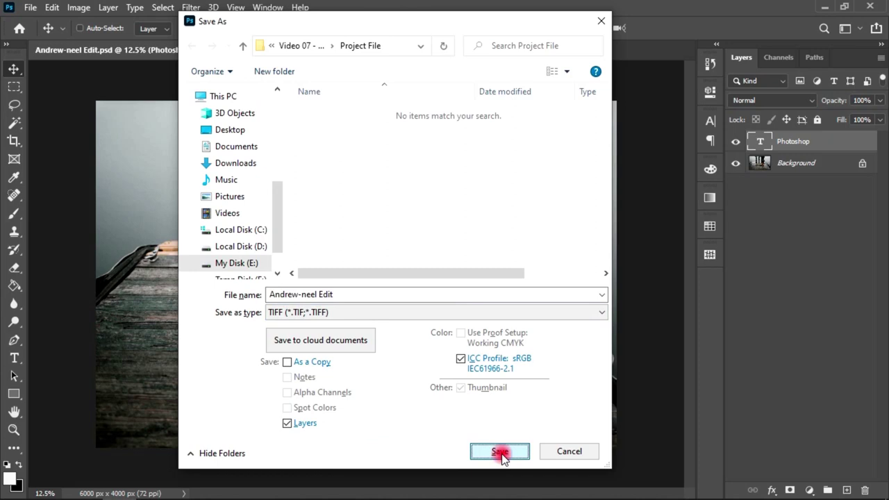
click(363, 290)
double_click(363, 294)
click(366, 296)
text(TIFF)
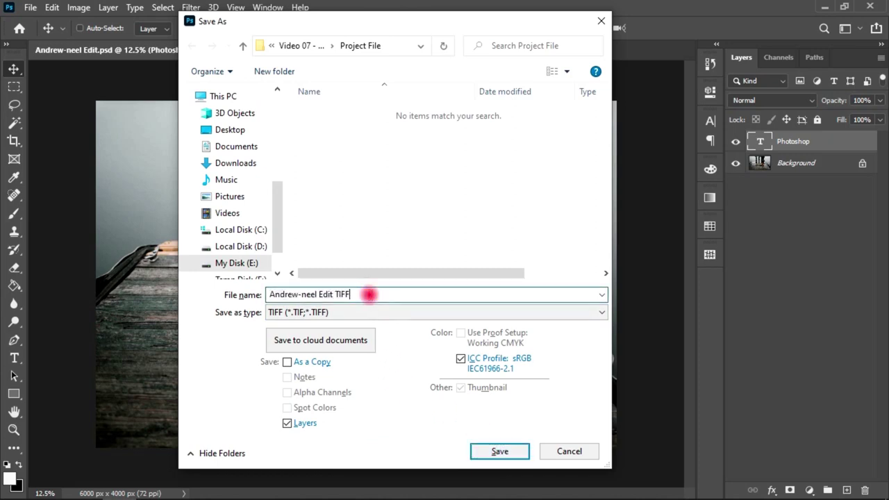
click(486, 450)
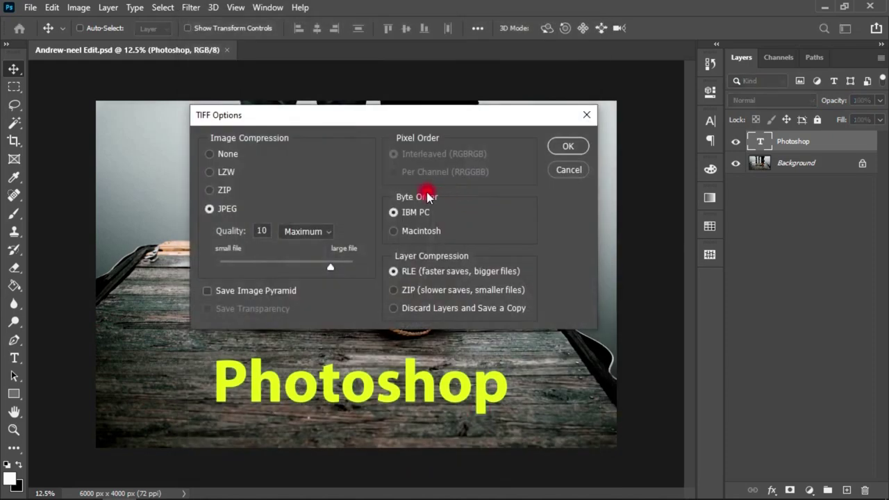
Step: Set TIFF image compression to None and accept the larger-file layers notice
drag(302, 115, 332, 112)
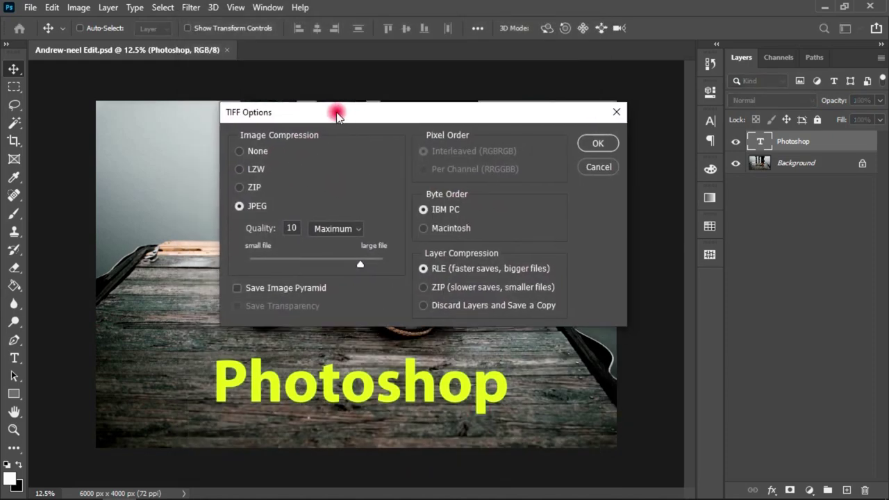
click(250, 186)
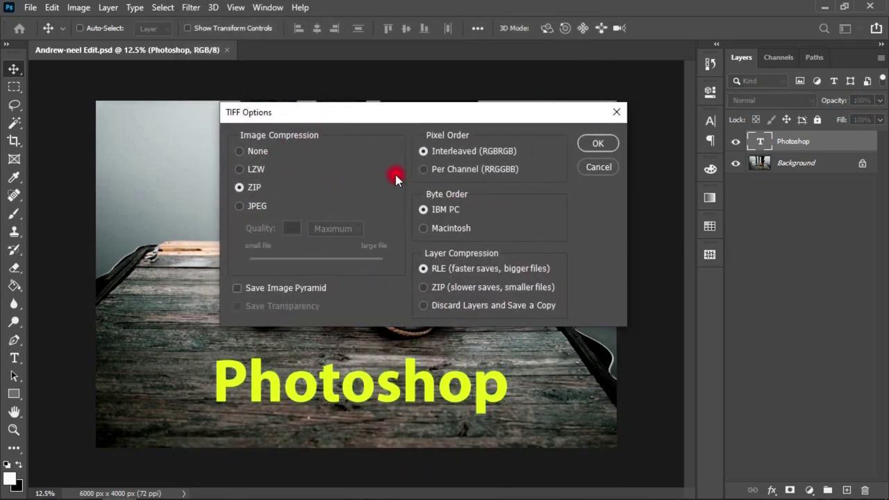
click(257, 153)
click(600, 143)
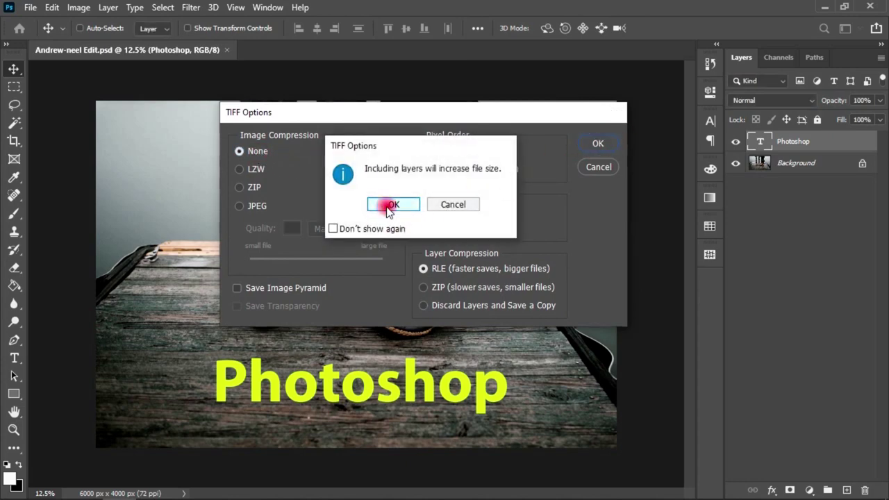
click(390, 205)
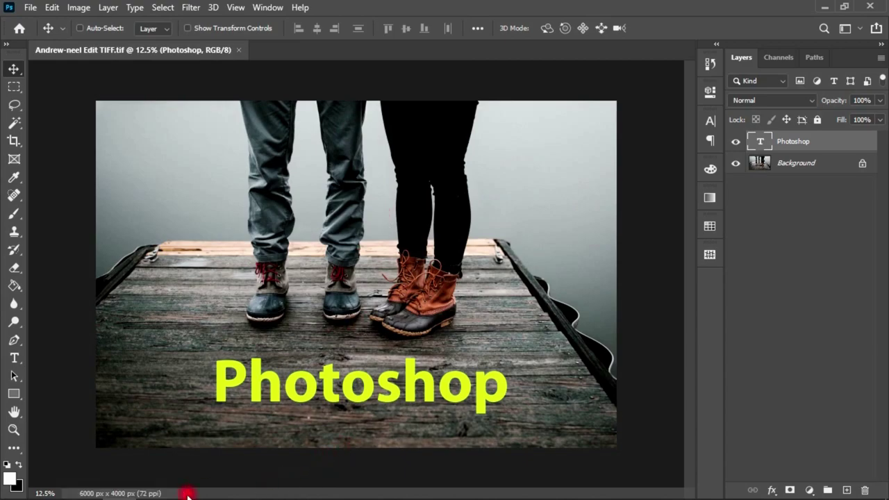
key(alt+Tab)
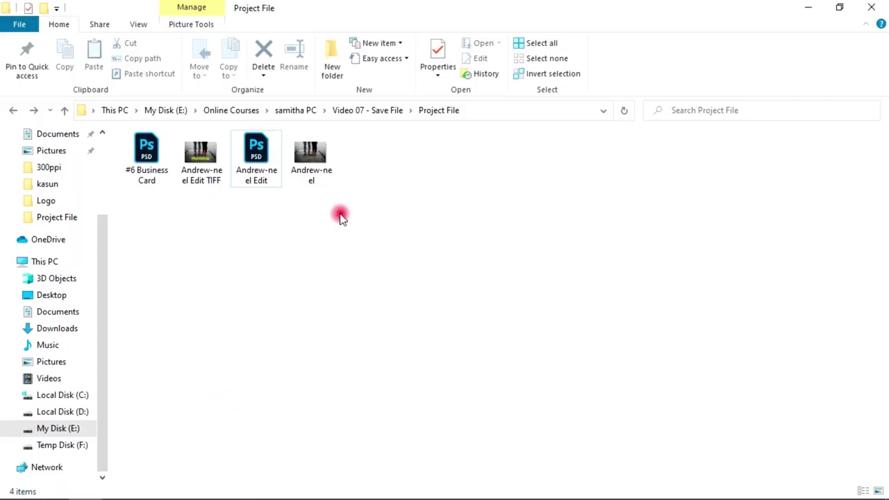
click(212, 158)
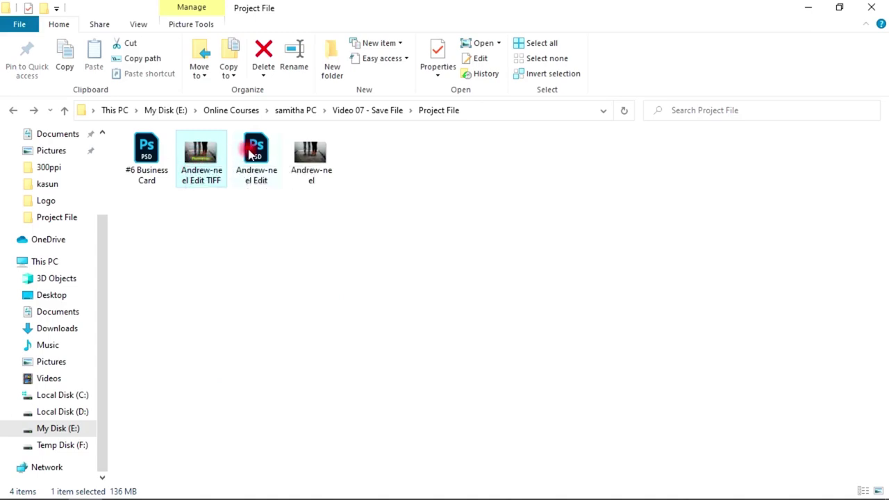
double_click(250, 154)
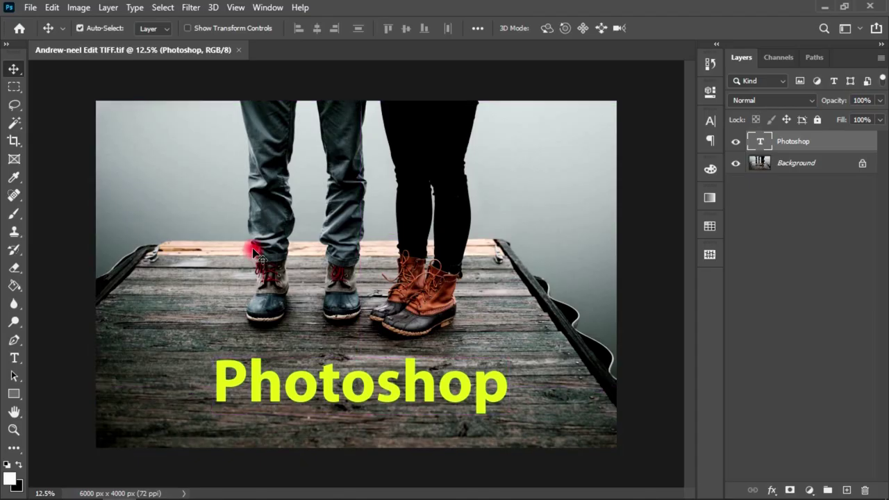
Step: Save a ZIP-compressed TIFF copy named Andrew-neel Edit TIFF ZIP
key(ctrl+shift+s)
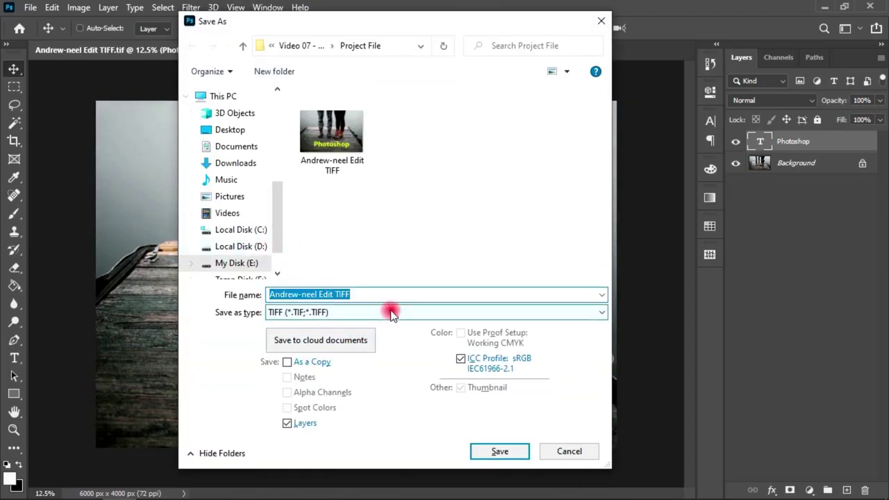
click(397, 295)
text(ZIP)
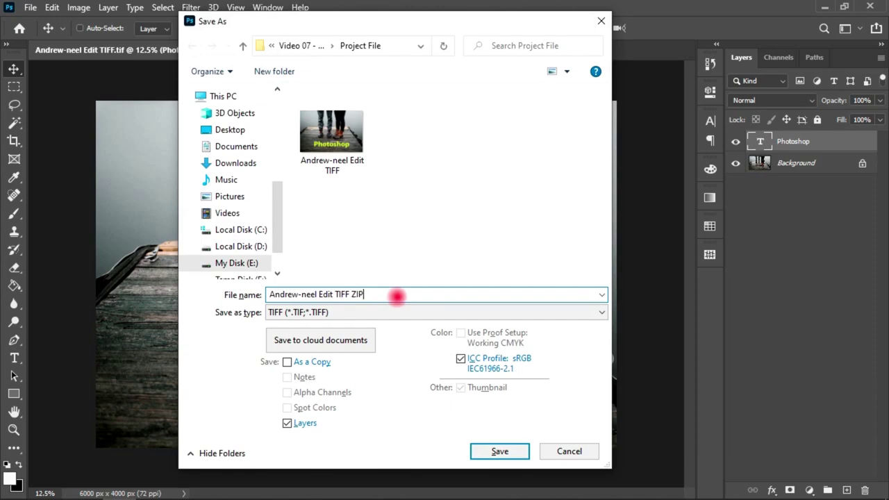
click(501, 451)
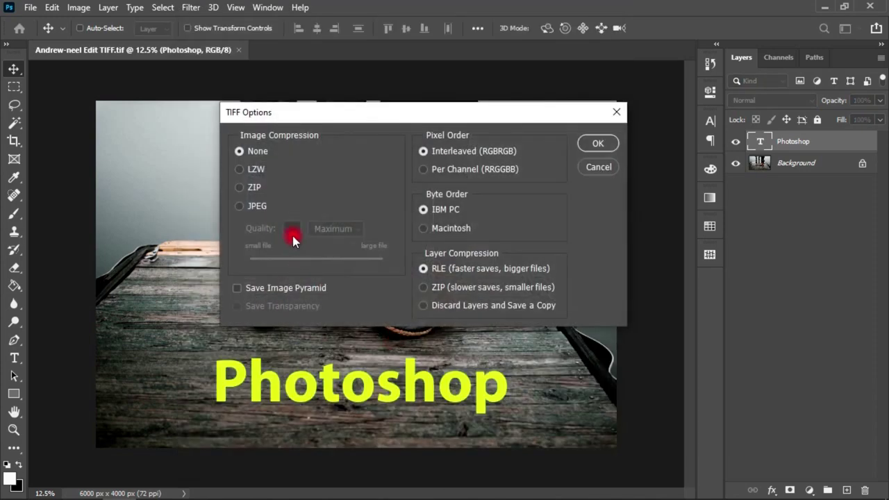
click(236, 186)
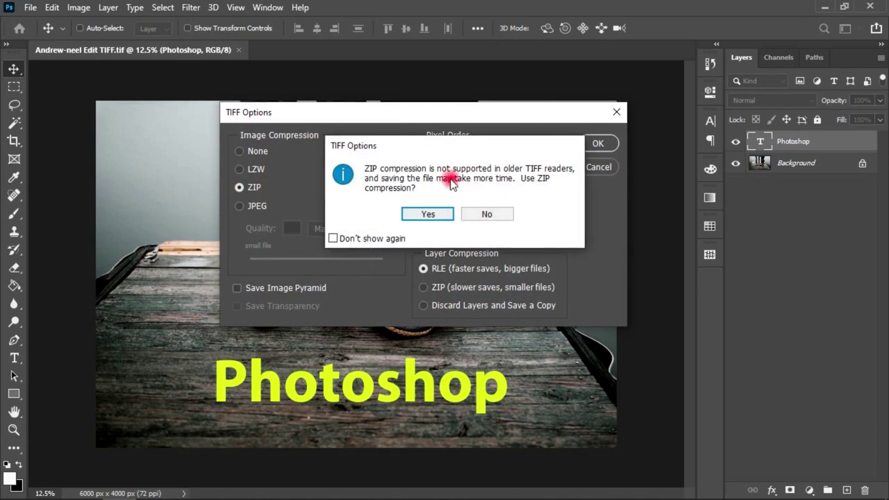
click(431, 212)
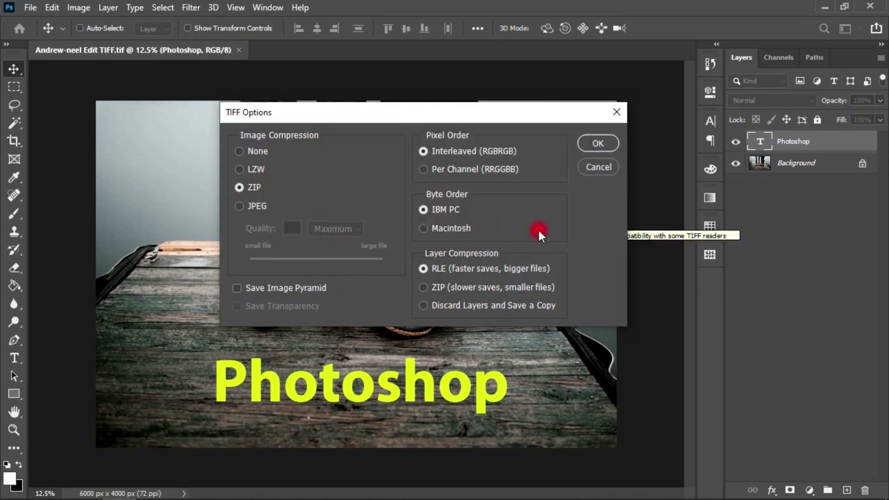
click(597, 147)
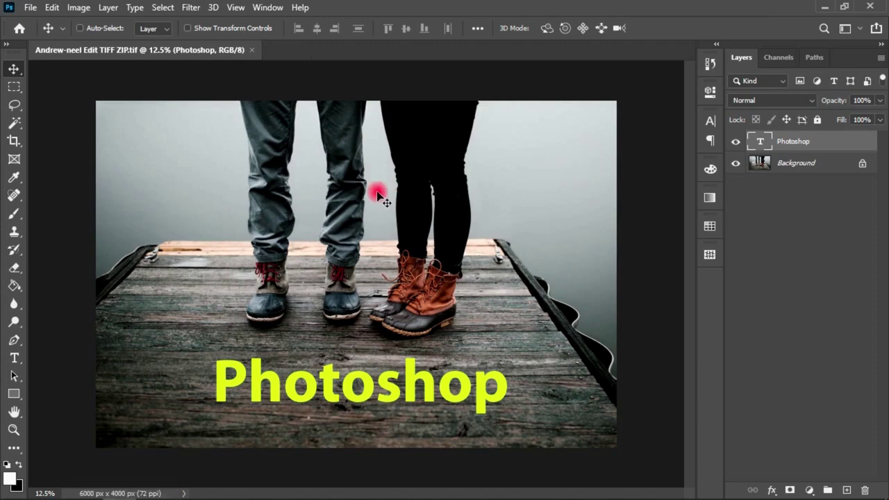
key(alt+Tab)
Step: Open Andrew-neel Edit TIFF ZIP from the Project File folder in Photoshop
click(376, 227)
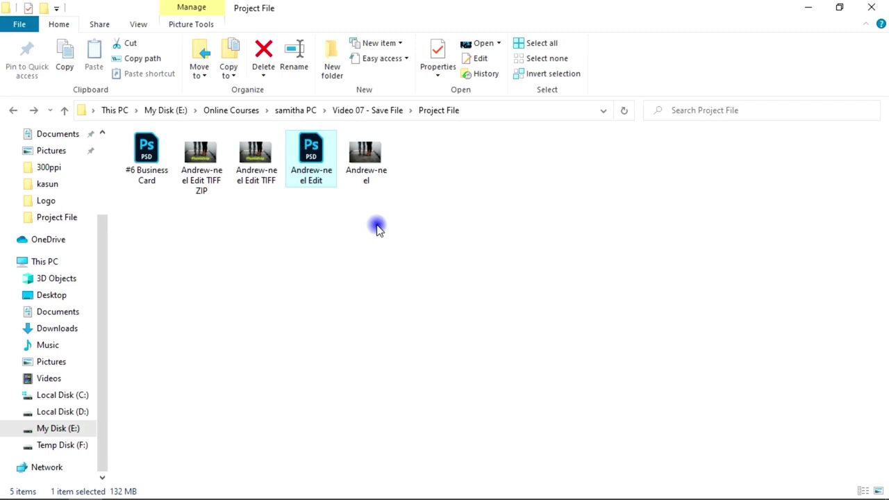
click(257, 176)
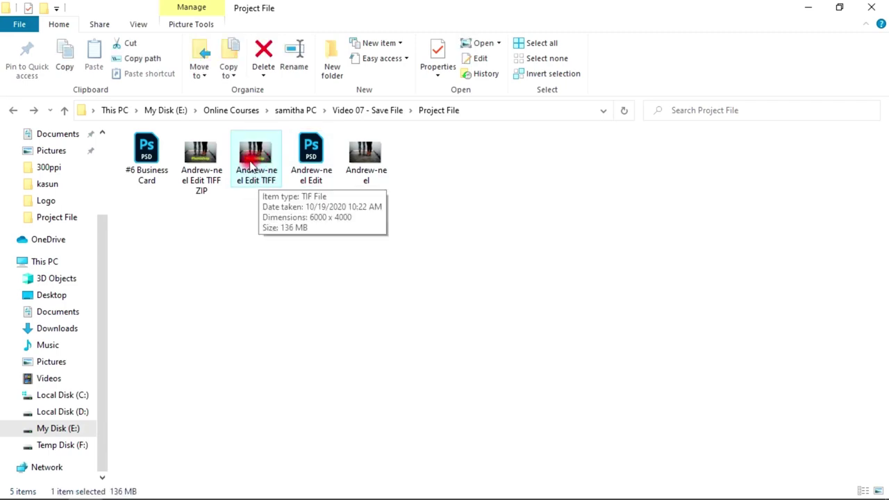
click(214, 165)
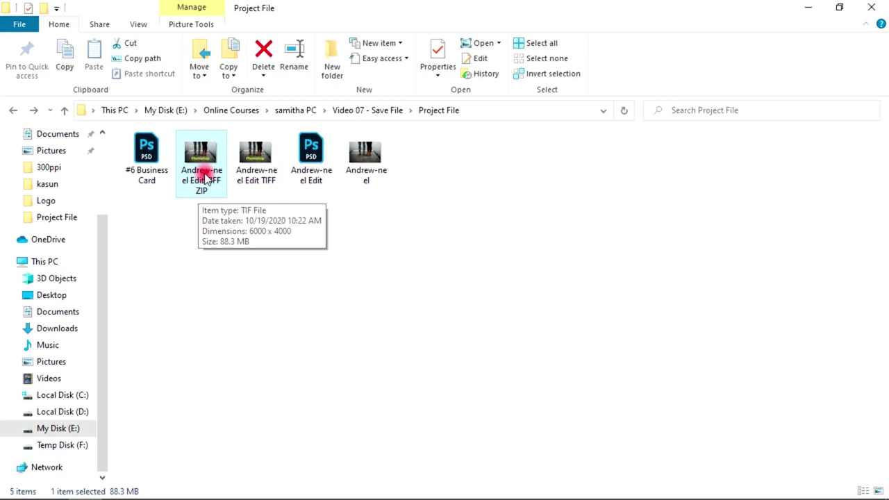
double_click(206, 179)
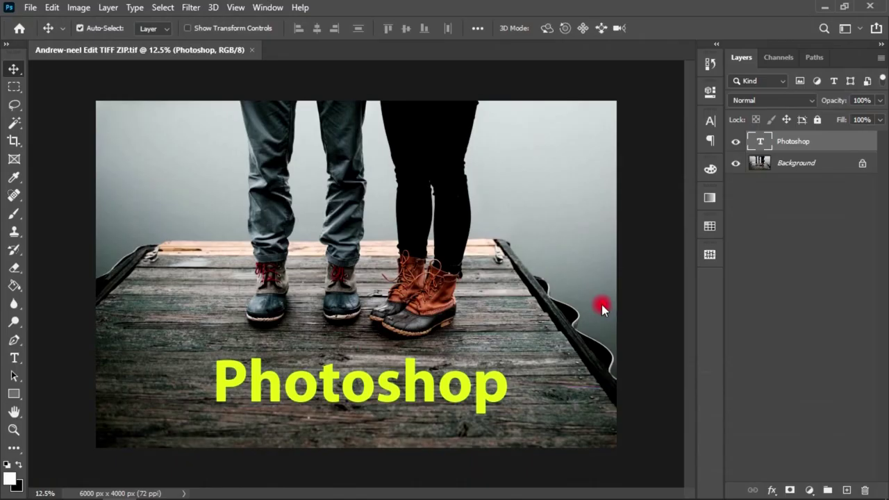
Step: Save a JPEG-compressed TIFF copy named Andrew-neel Edit TIFF JPEG
key(ctrl+shift+s)
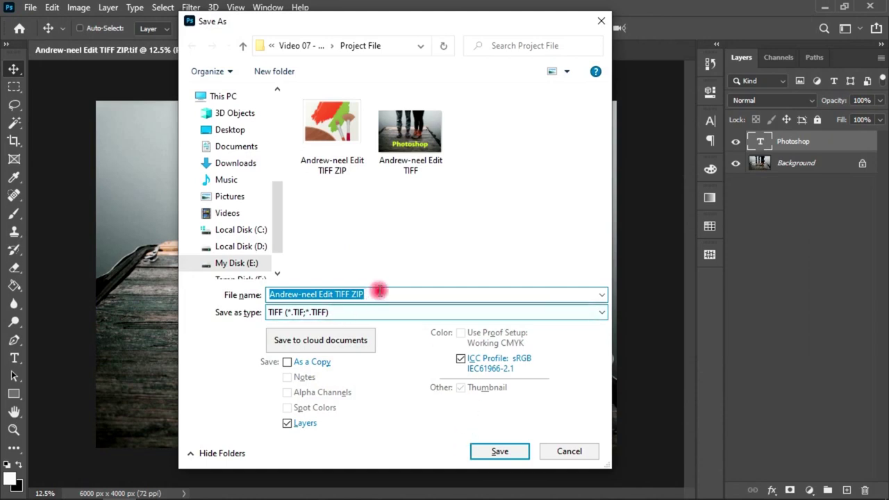
drag(366, 293, 347, 294)
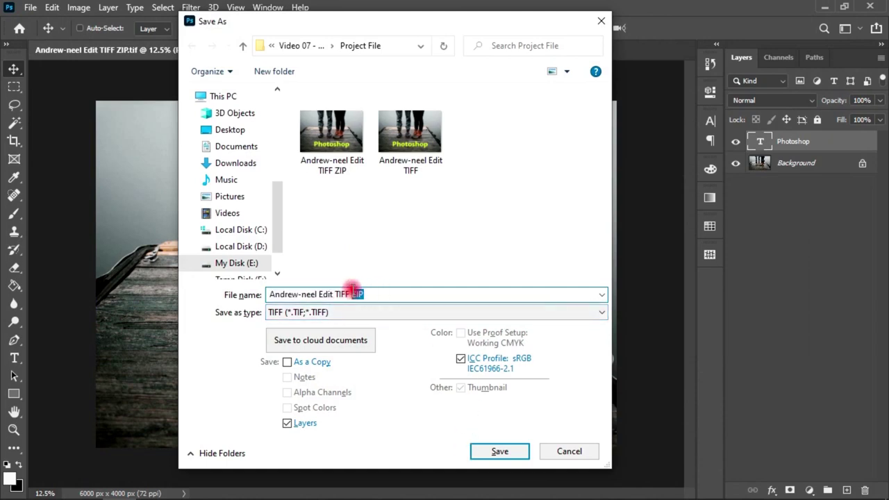
text(JPEG)
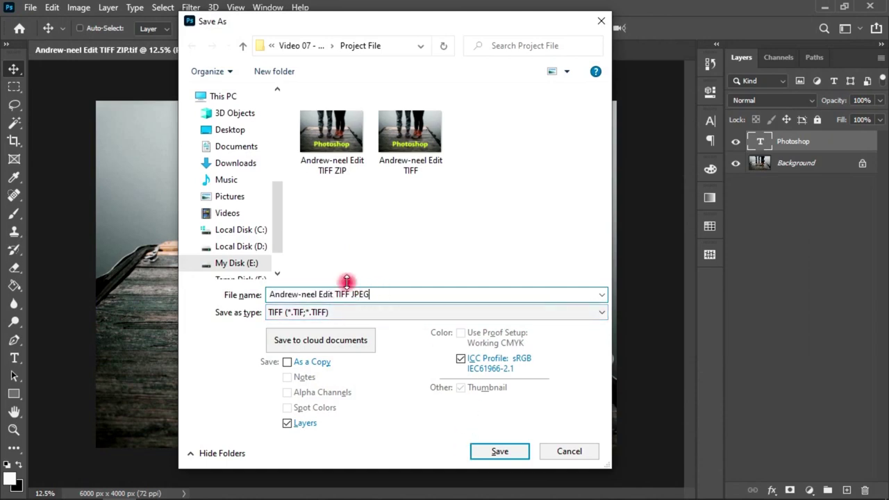
click(517, 450)
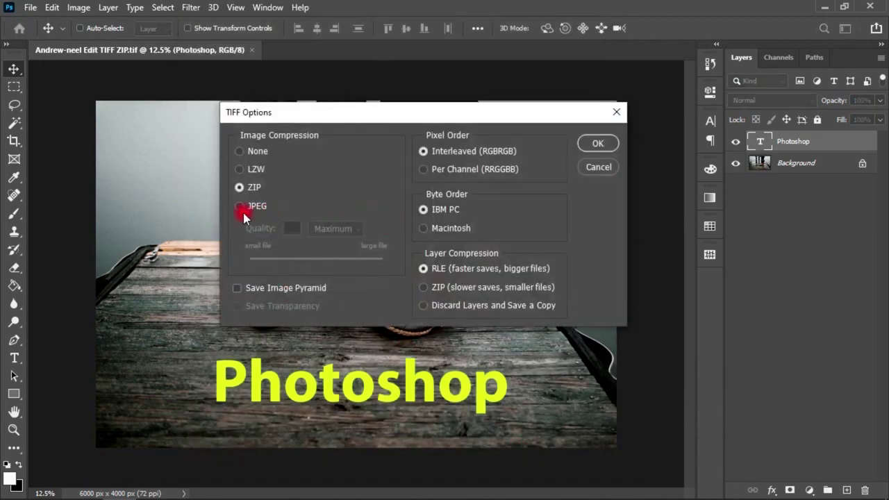
click(239, 206)
click(404, 202)
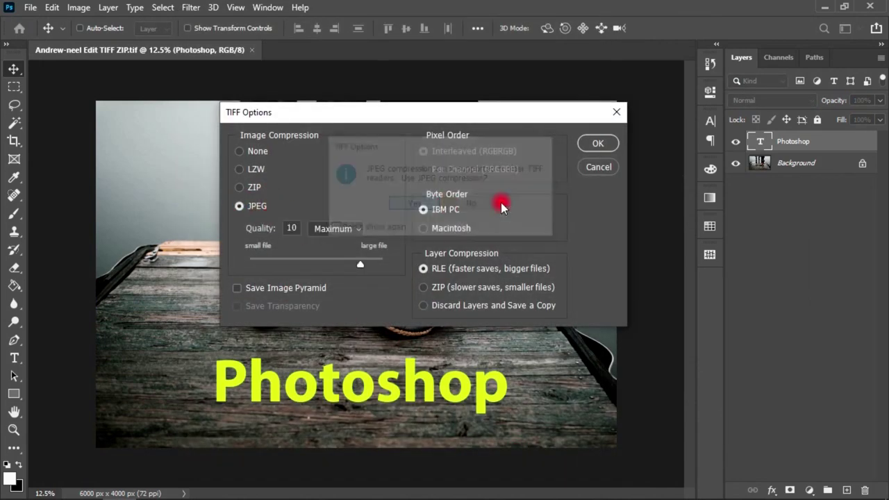
click(598, 143)
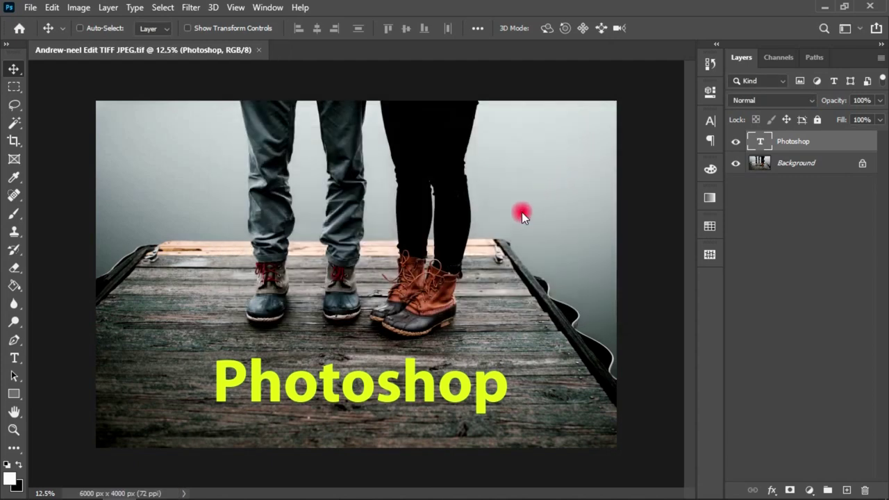
Step: Compare the file sizes of the JPEG, ZIP, uncompressed TIFF and PSD versions
key(alt+Tab)
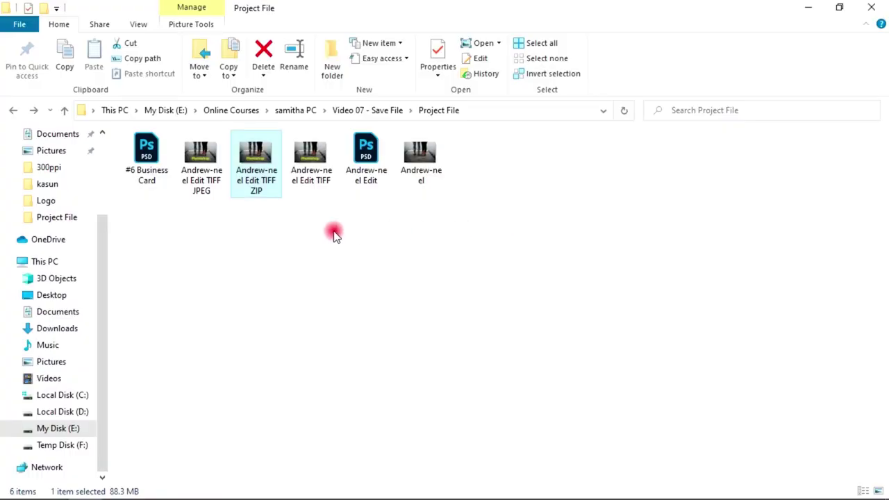
click(233, 205)
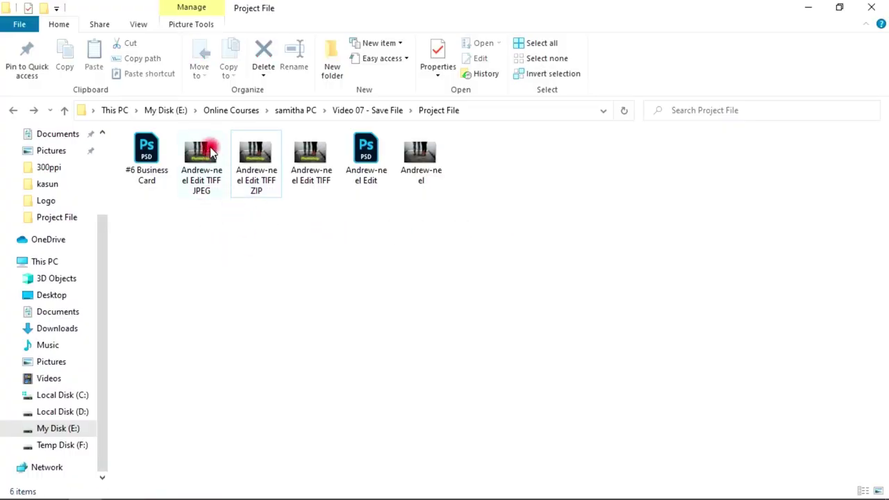
click(211, 152)
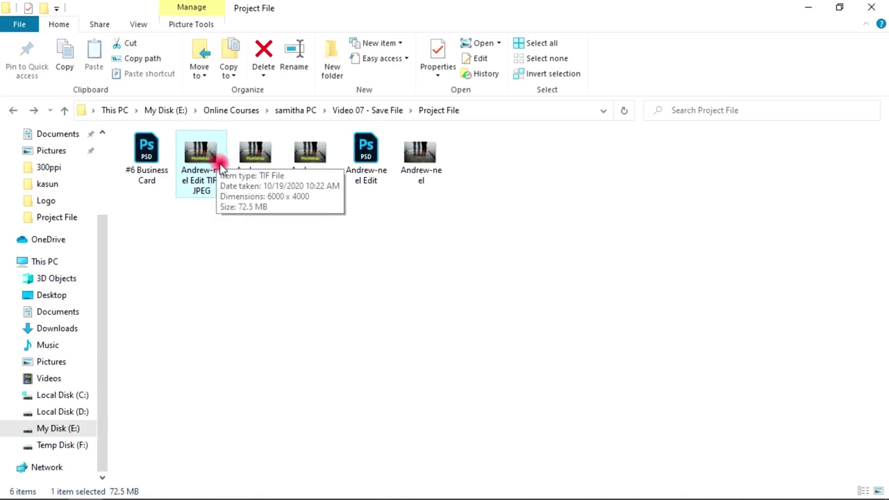
click(275, 158)
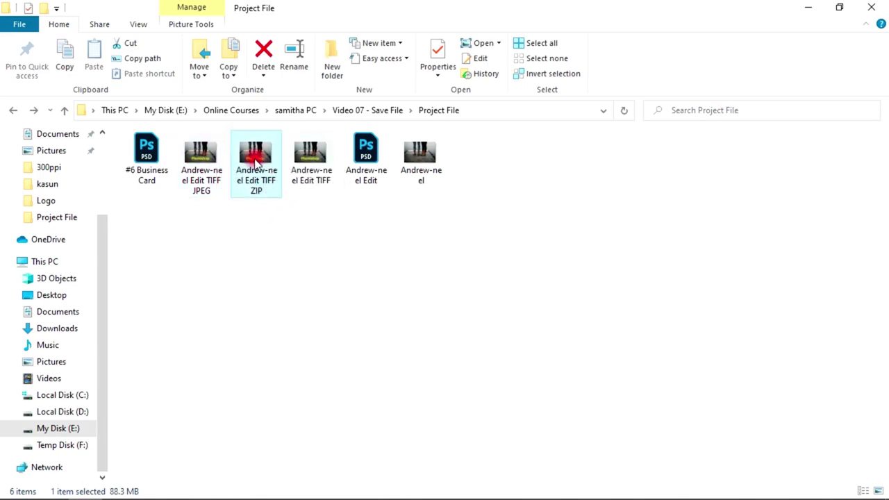
click(310, 155)
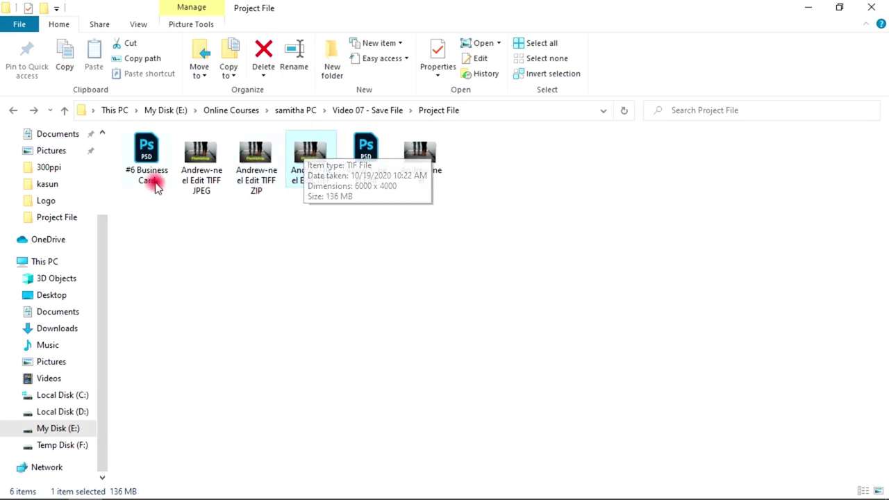
click(364, 154)
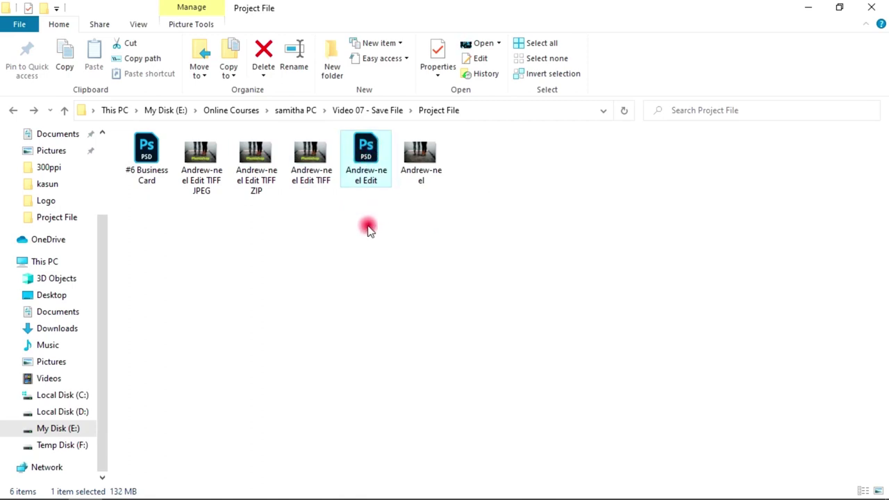
click(207, 173)
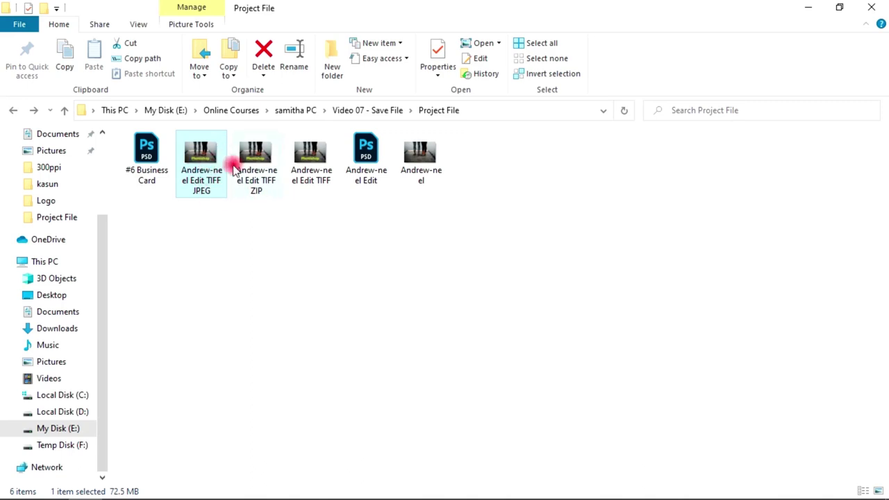
Step: Permanently delete the four Andrew-neel Edit files and return to Photoshop
drag(341, 216, 210, 178)
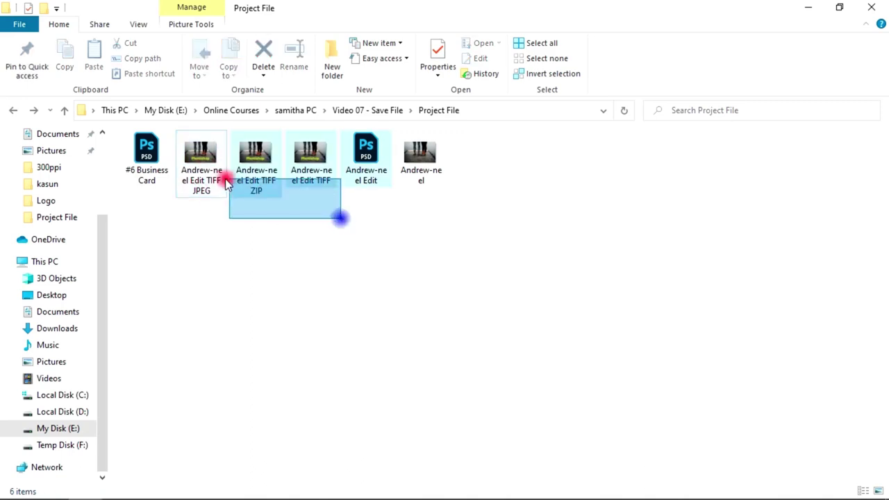
key(shift+Delete)
key(Return)
key(alt+Tab)
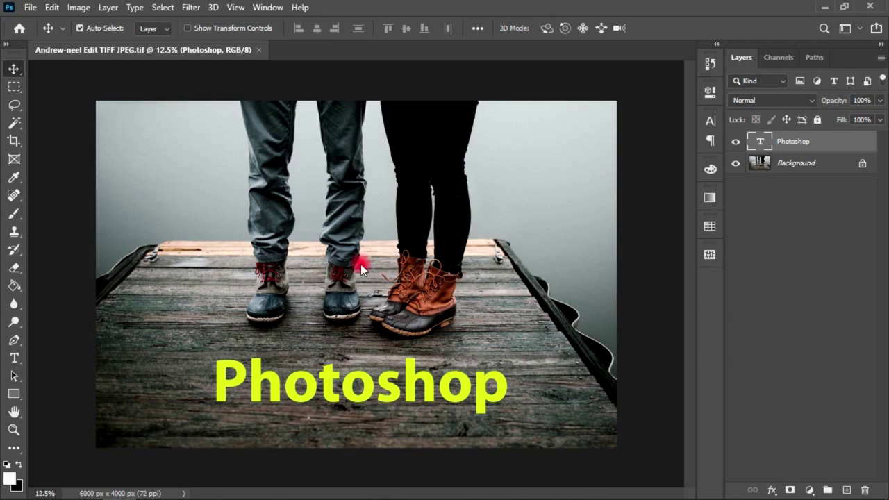
Step: Save a copy as a JPEG named 'Andrew-neel Edit' at Quality 10 (Maximum)
key(shift+ctrl+s)
click(357, 312)
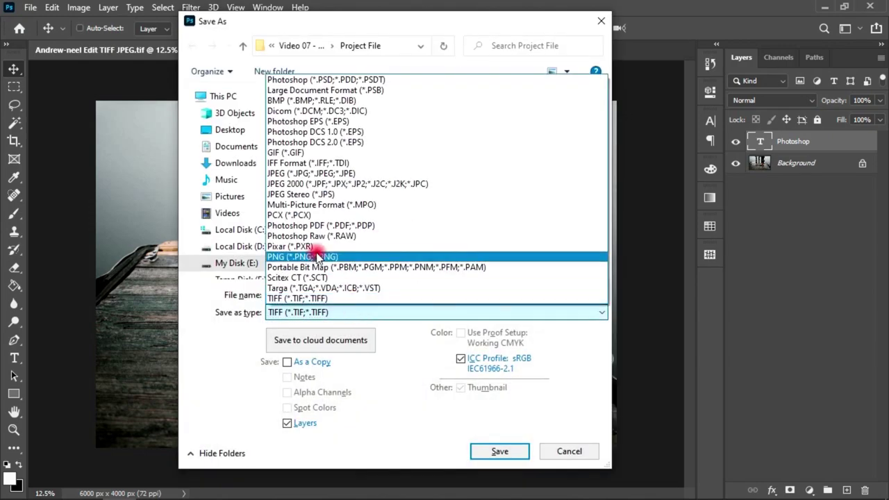
click(306, 172)
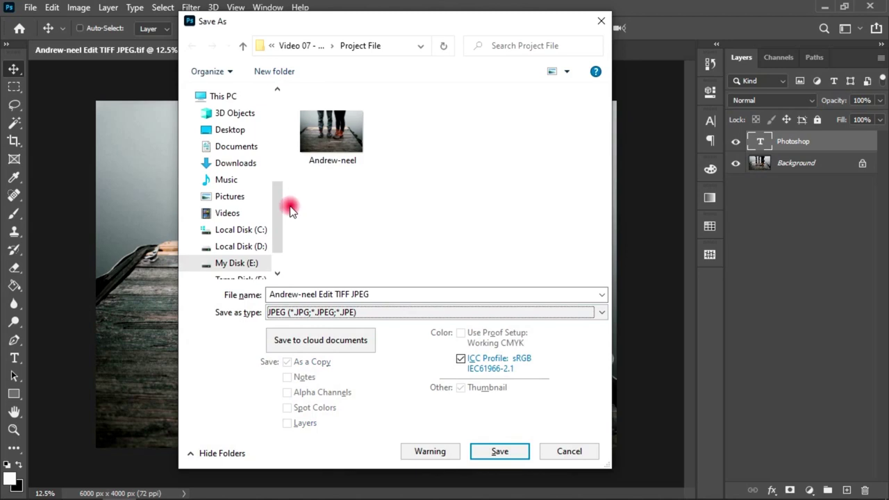
click(377, 294)
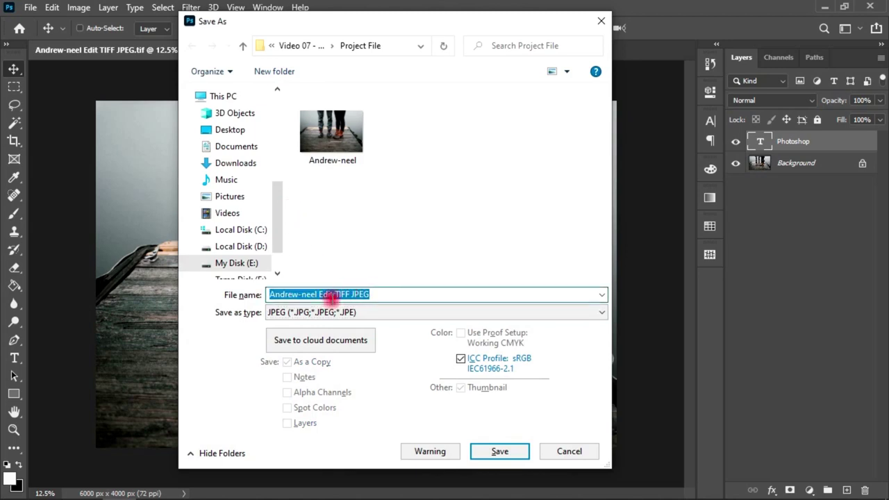
drag(332, 294, 396, 295)
key(BackSpace)
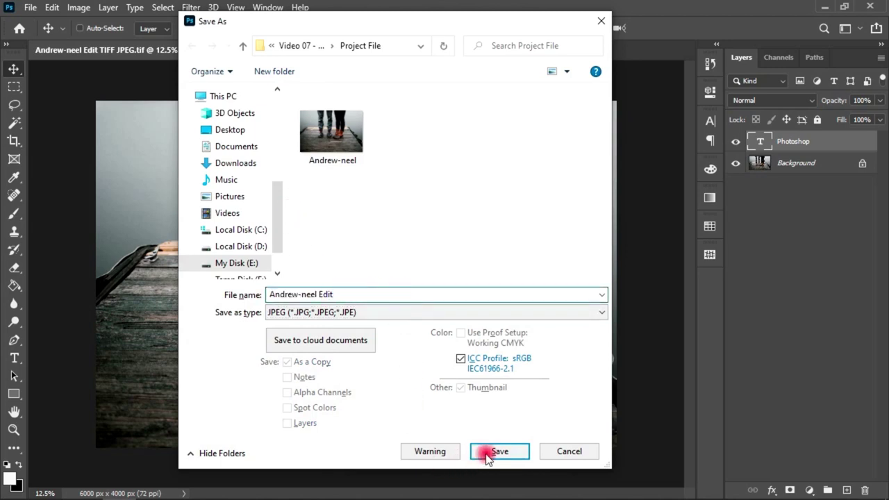
click(490, 453)
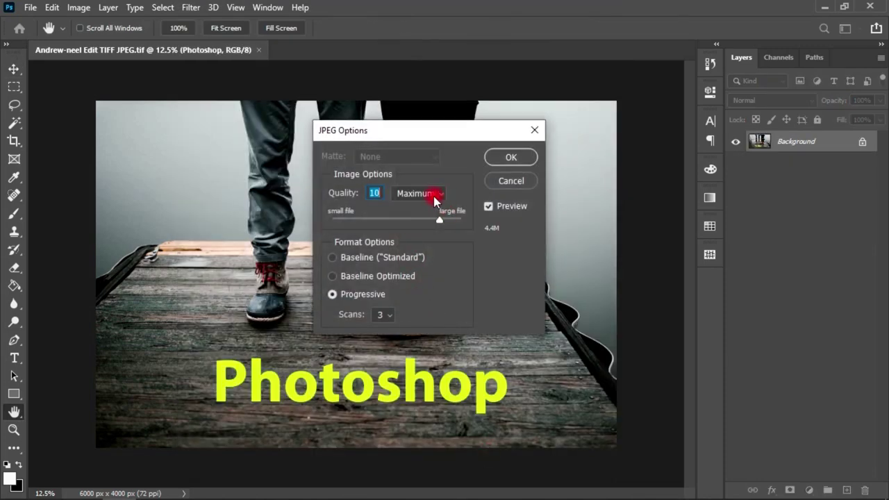
click(439, 196)
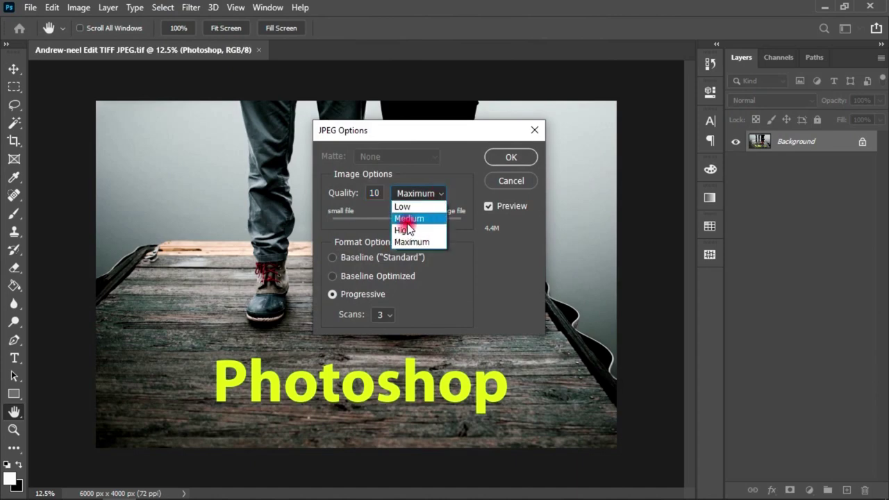
click(453, 245)
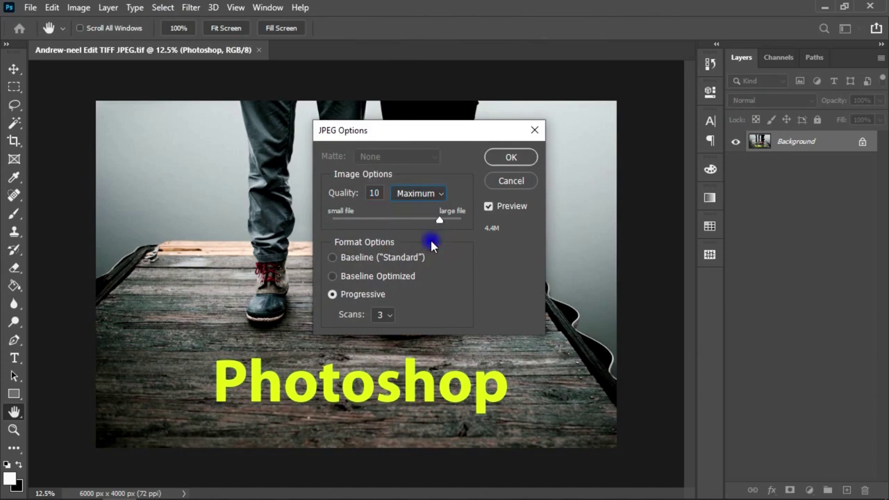
click(503, 159)
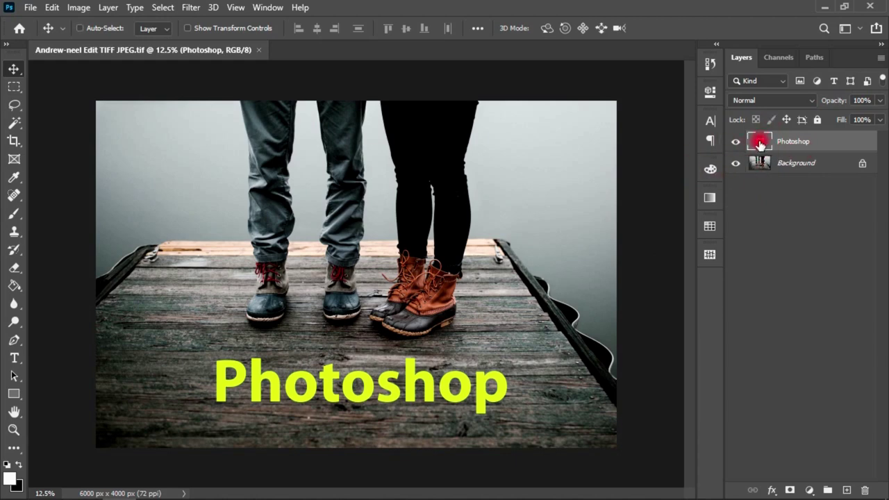
Step: Load the Photoshop text as a selection and hide the text layer
key(ctrl)
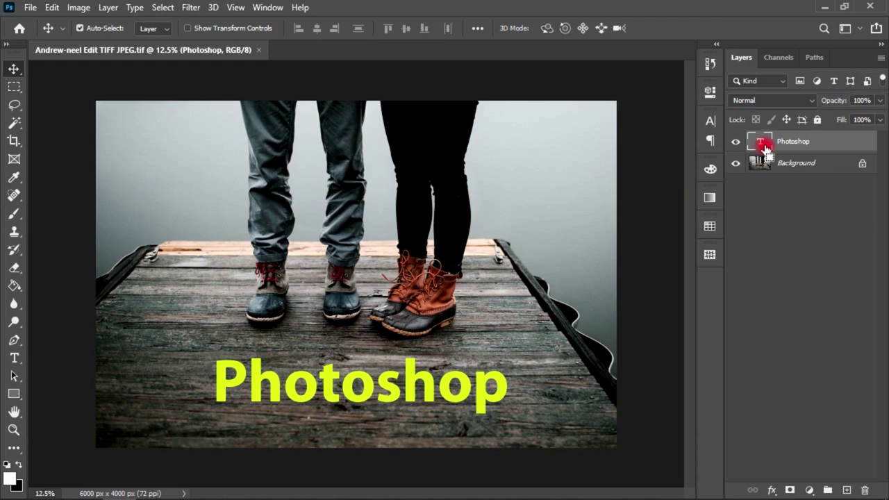
ctrl+click(761, 142)
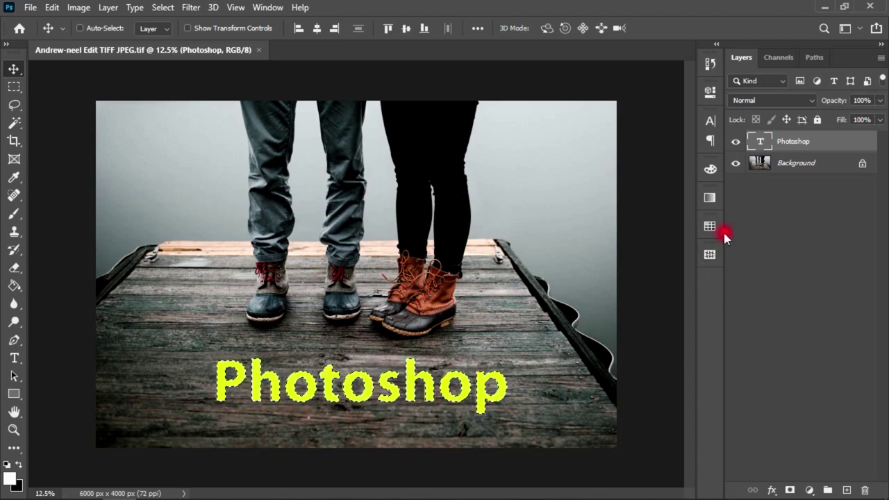
click(735, 143)
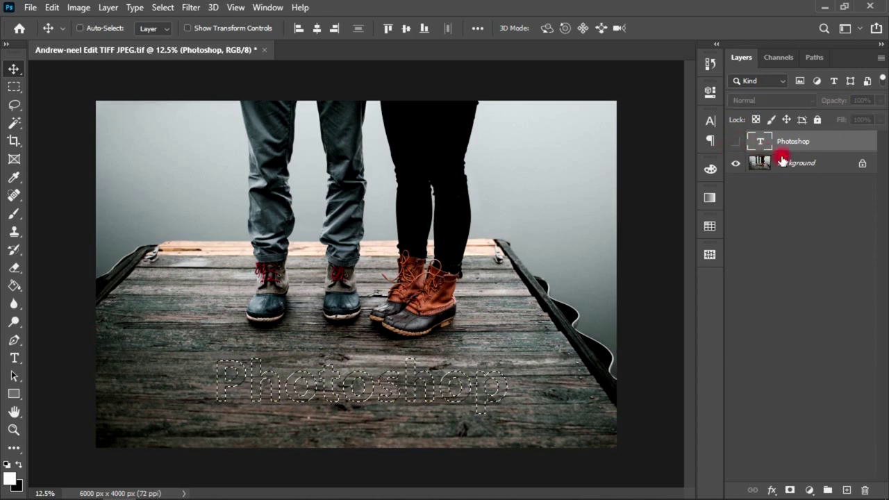
Step: Convert the Background to Layer 0 and delete the lettering shape, leaving transparent letters
click(834, 164)
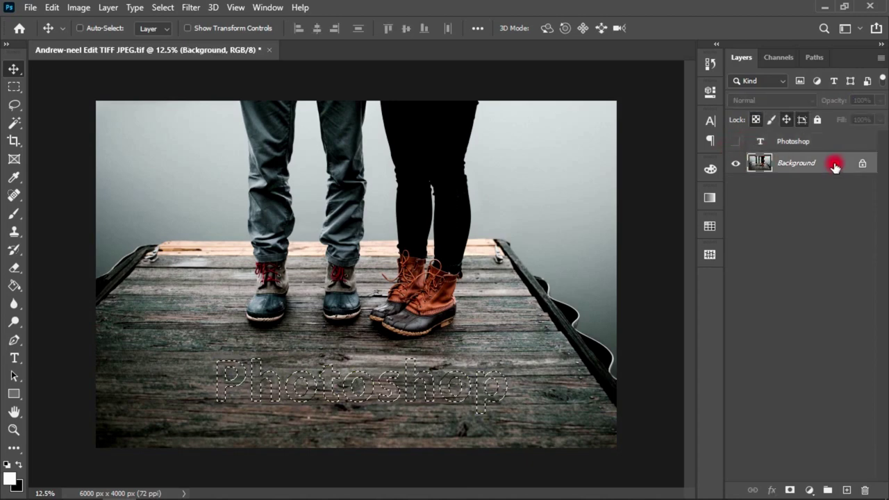
double_click(845, 170)
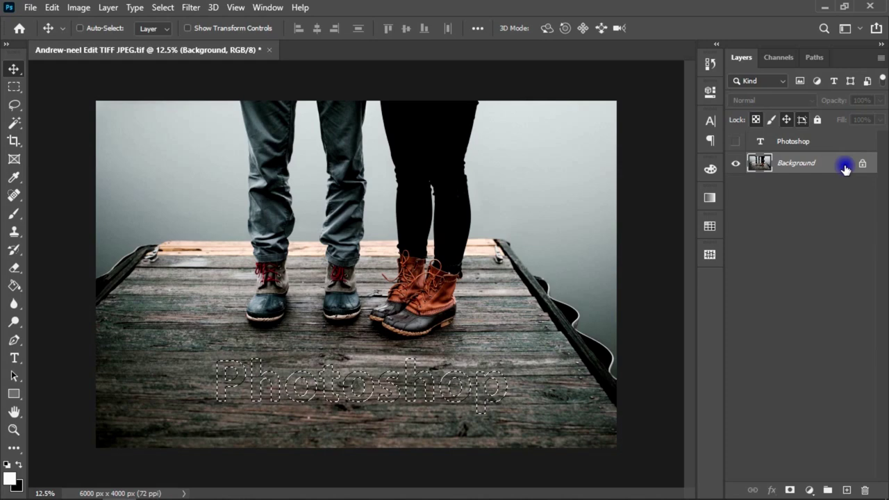
key(Return)
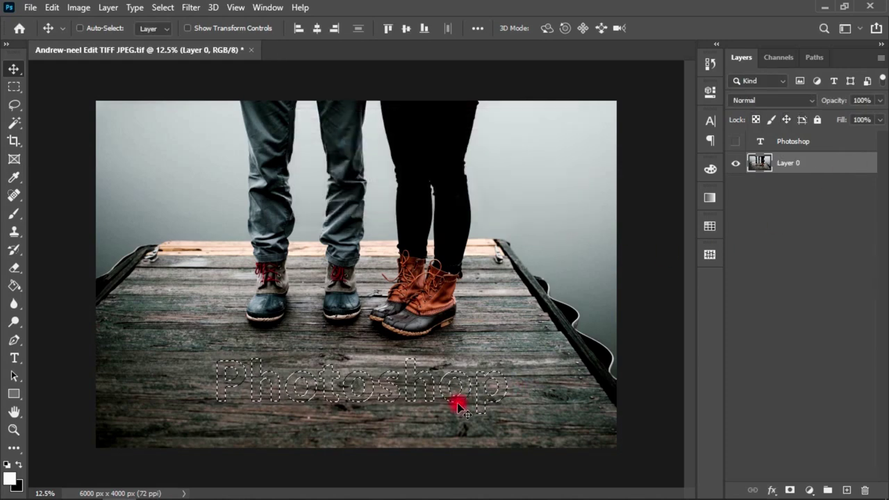
key(Delete)
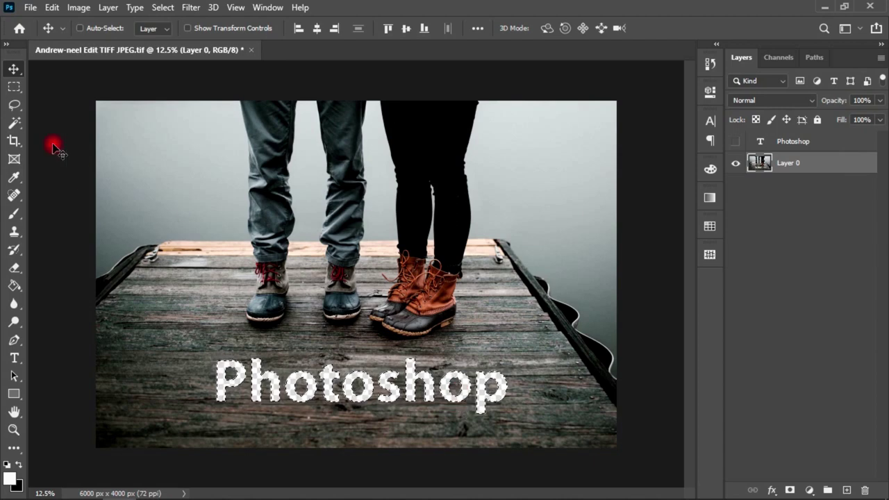
key(ctrl+shift+i)
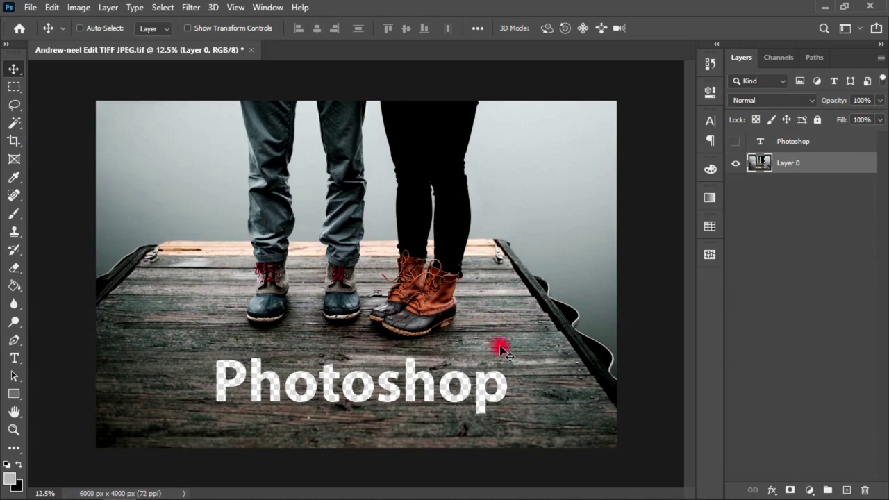
key(ctrl+shift+s)
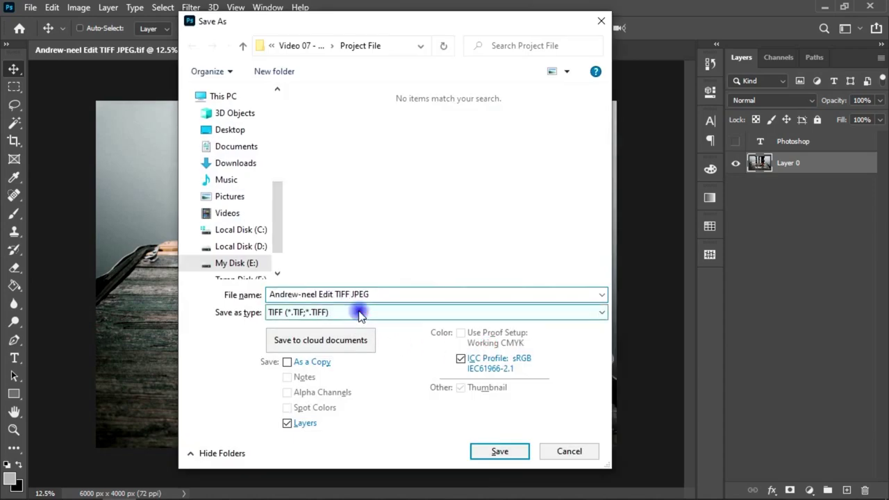
Step: Save a PNG copy of Andrew-neel Edit TIFF JPEG with the Large file size option
click(357, 312)
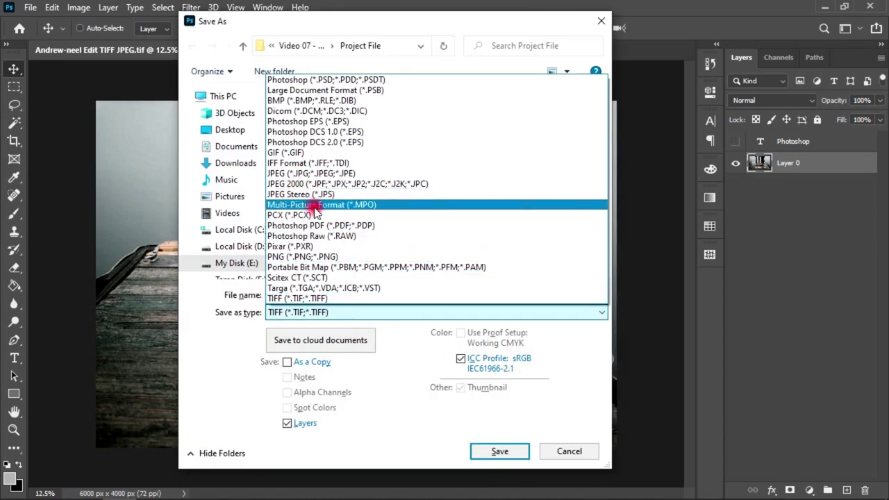
click(328, 257)
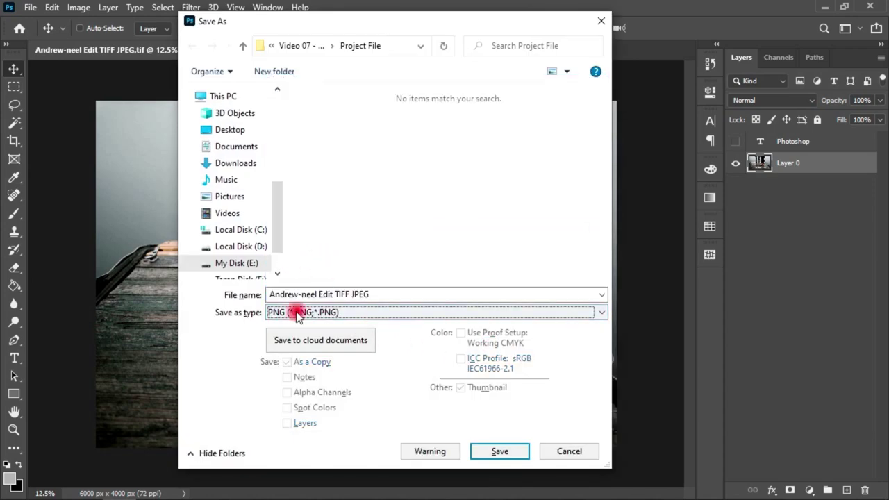
click(495, 453)
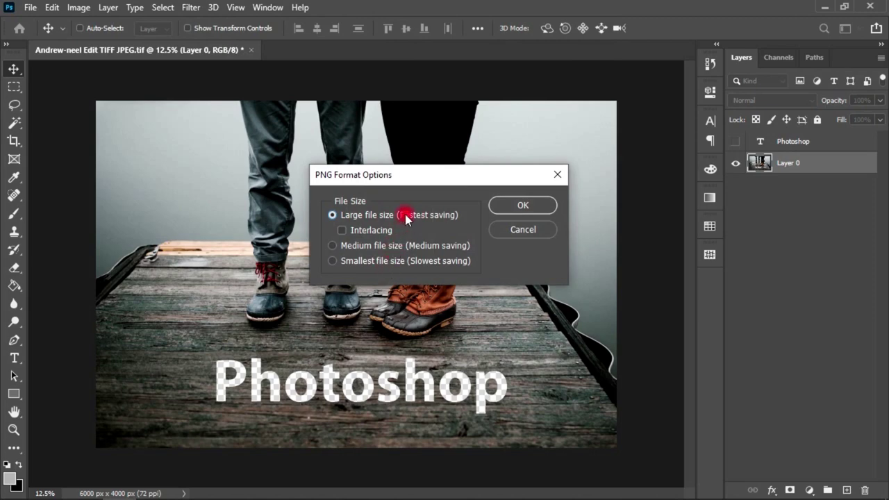
click(531, 205)
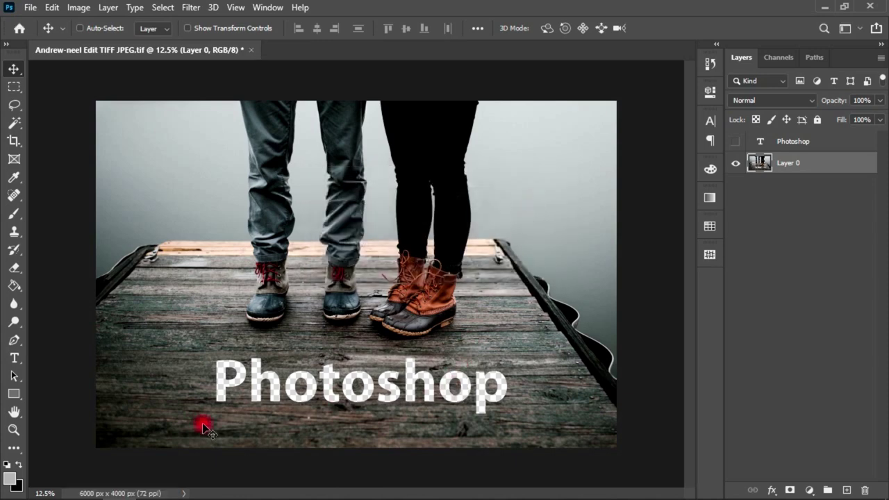
key(alt+Tab)
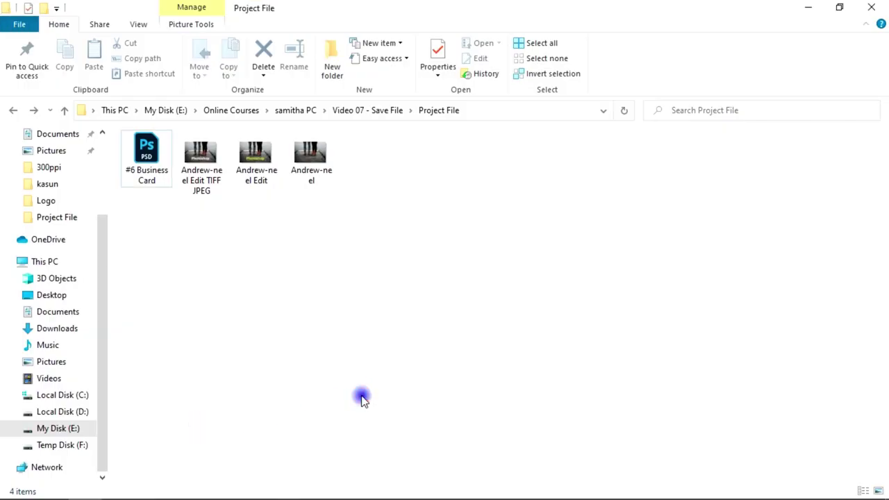
Step: Preview the Andrew-neel Edit JPEG in Photos, then select the TIFF JPEG file and return to Photoshop
click(264, 153)
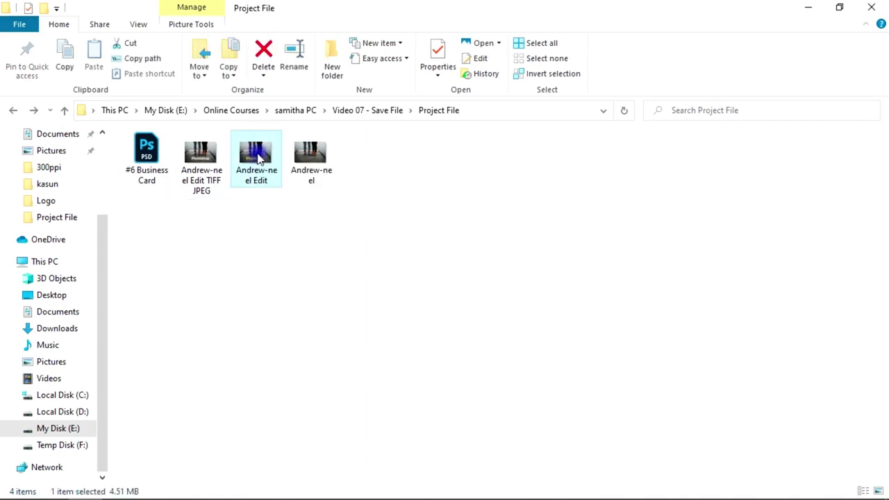
double_click(257, 155)
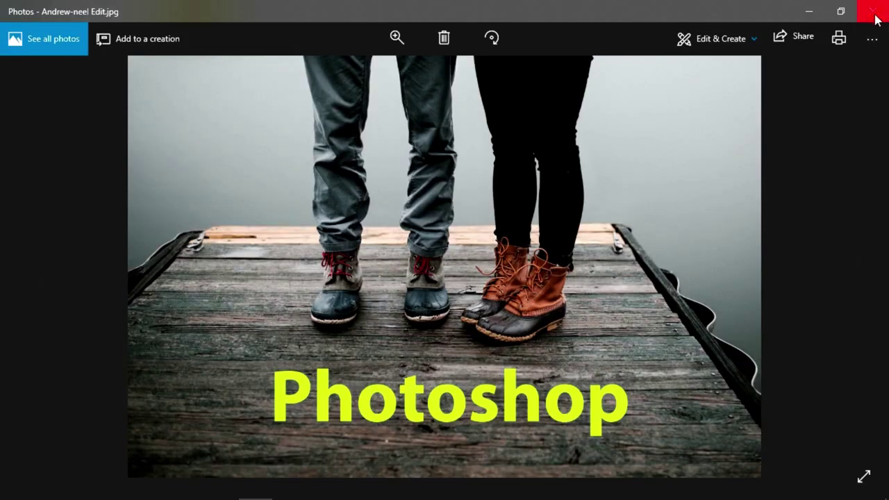
click(874, 15)
click(205, 154)
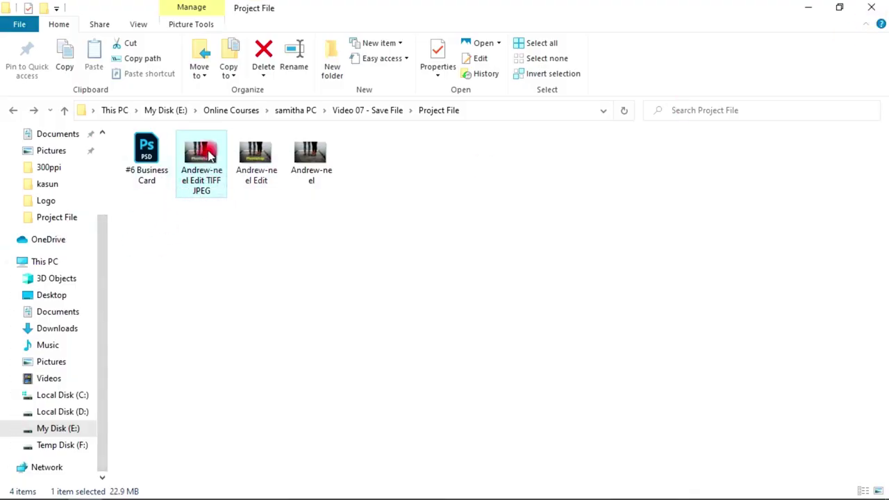
click(129, 481)
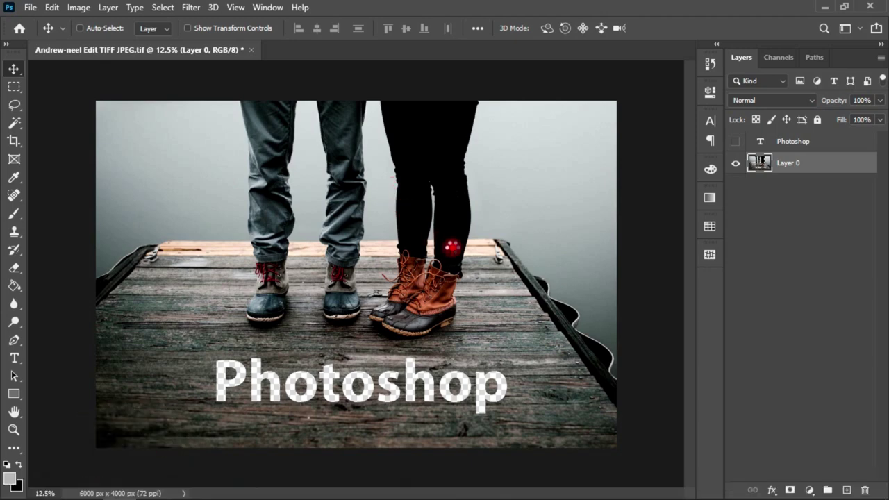
Step: Place and move the TIFF JPEG as a layer, delete it, then unhide the Photoshop text
drag(452, 246, 453, 250)
key(Return)
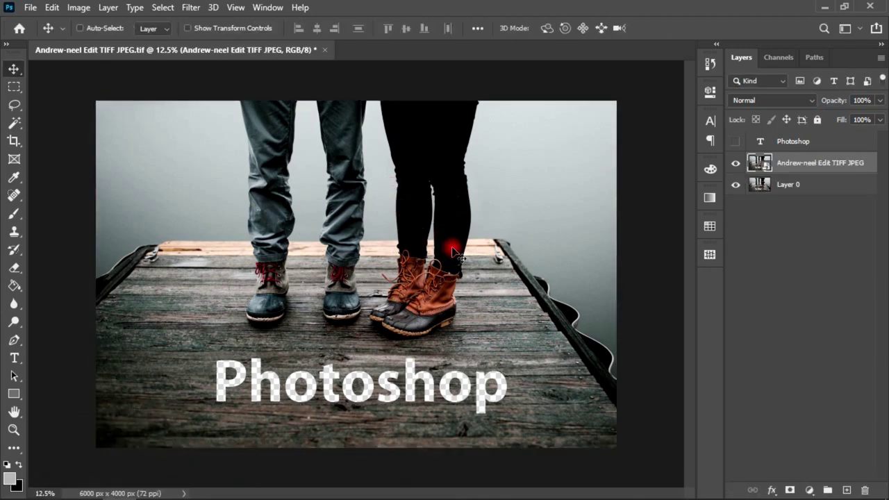
drag(416, 338, 415, 154)
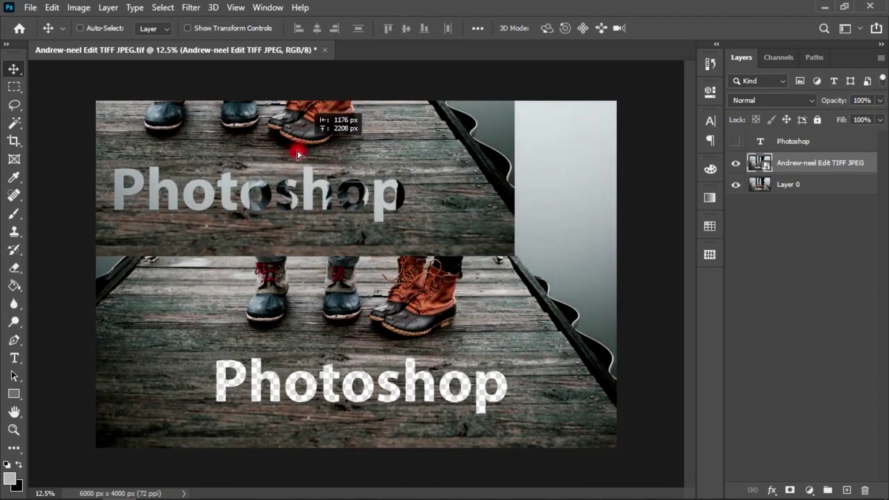
mouse_move(415, 154)
mouse_down()
mouse_move(483, 142)
mouse_move(472, 218)
mouse_move(512, 175)
mouse_up()
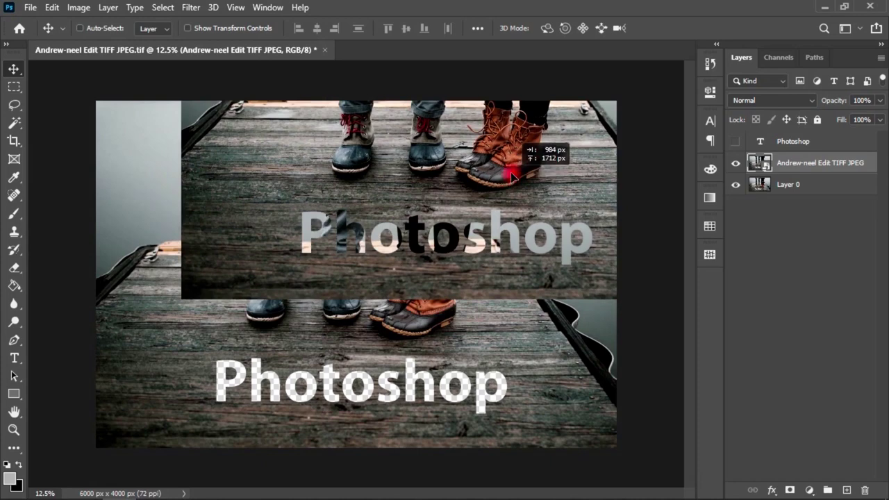
key(Delete)
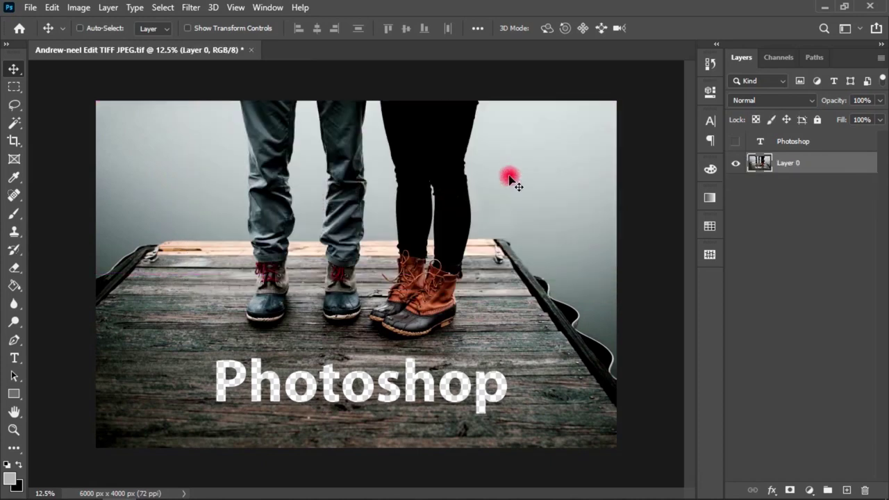
click(733, 143)
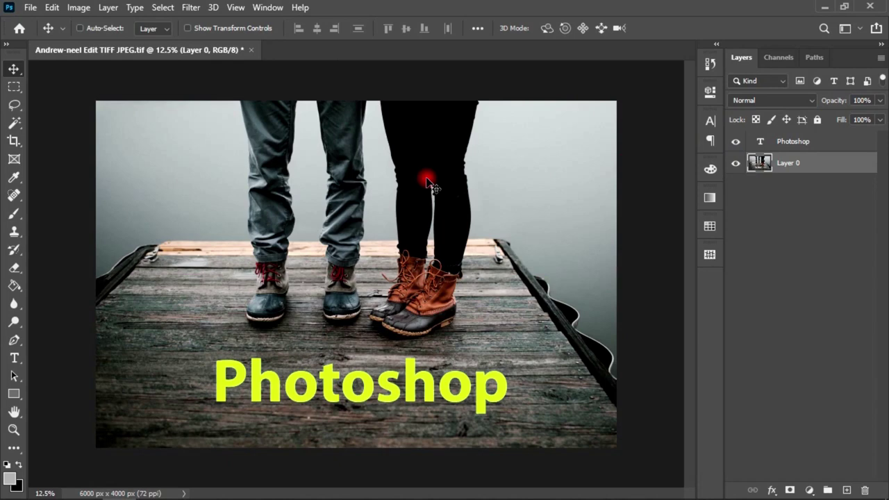
Step: Open Save for Web and fit the whole image in the preview
click(31, 8)
click(102, 207)
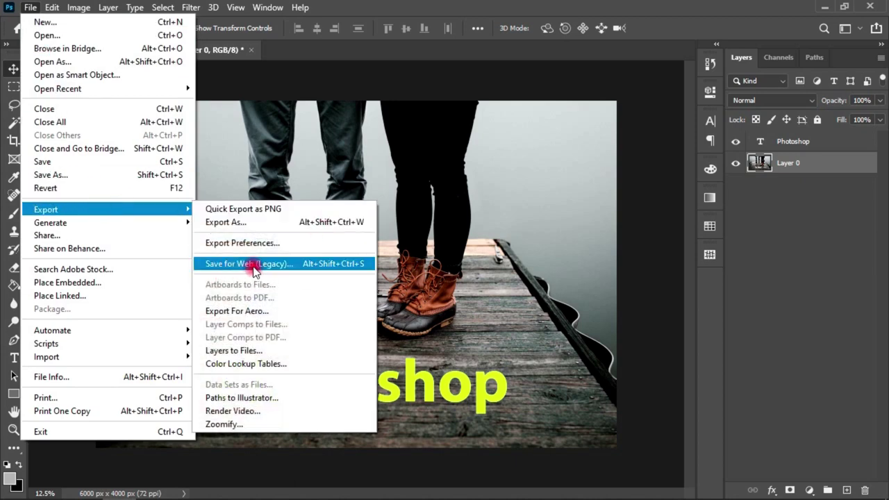
click(564, 9)
key(ctrl+alt+shift+s)
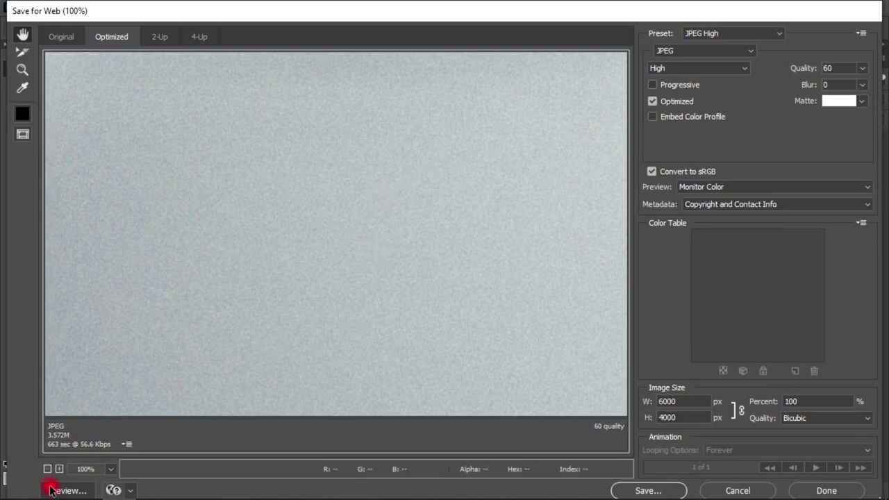
click(110, 469)
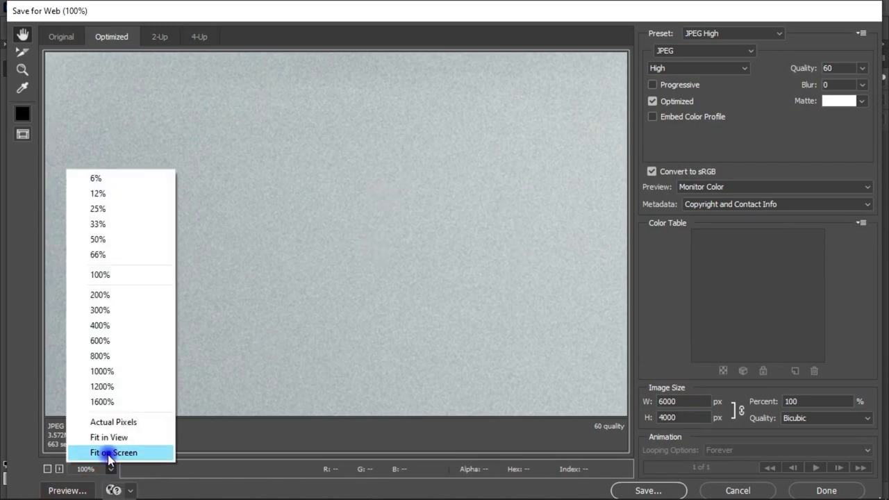
click(109, 453)
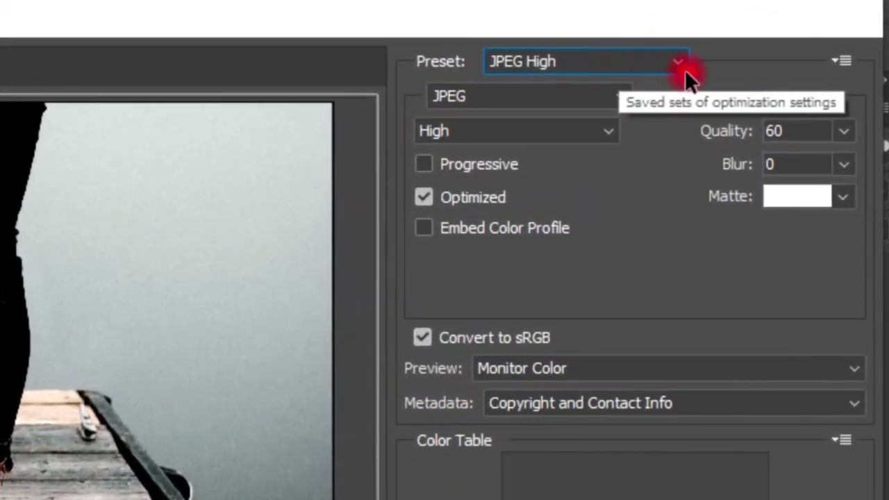
Step: Keep the JPEG High preset with quality 60
click(727, 50)
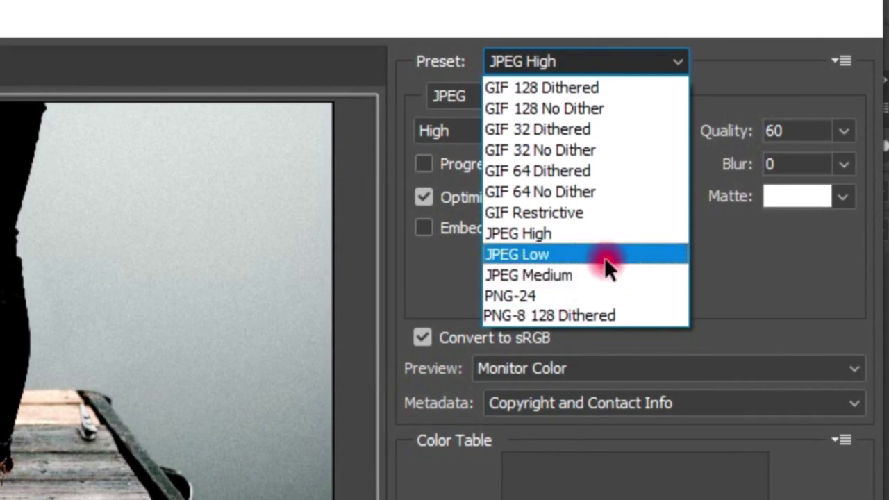
click(600, 238)
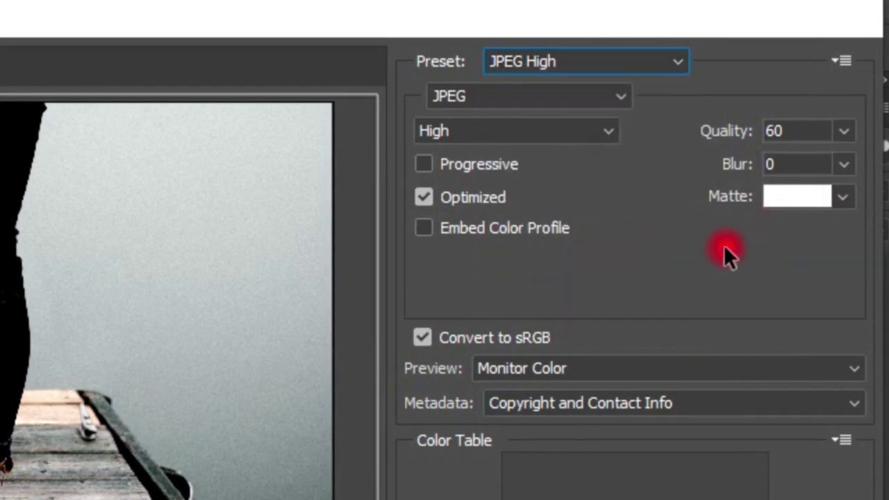
click(604, 131)
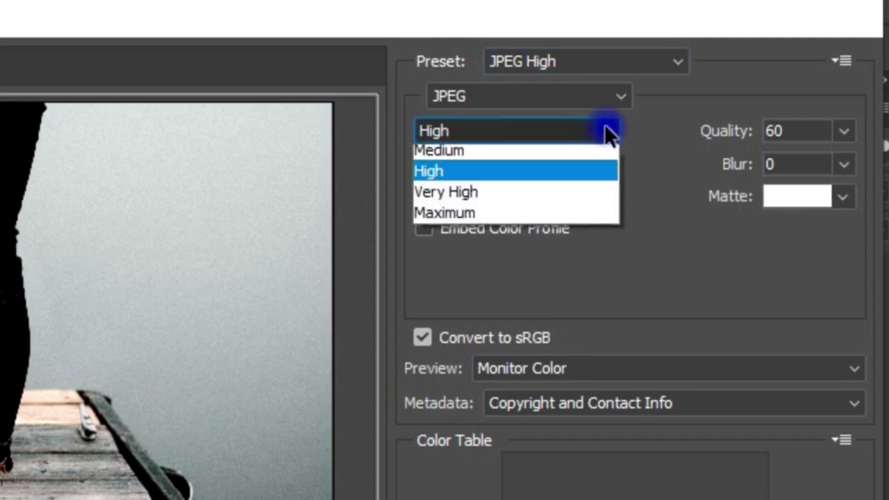
key(Escape)
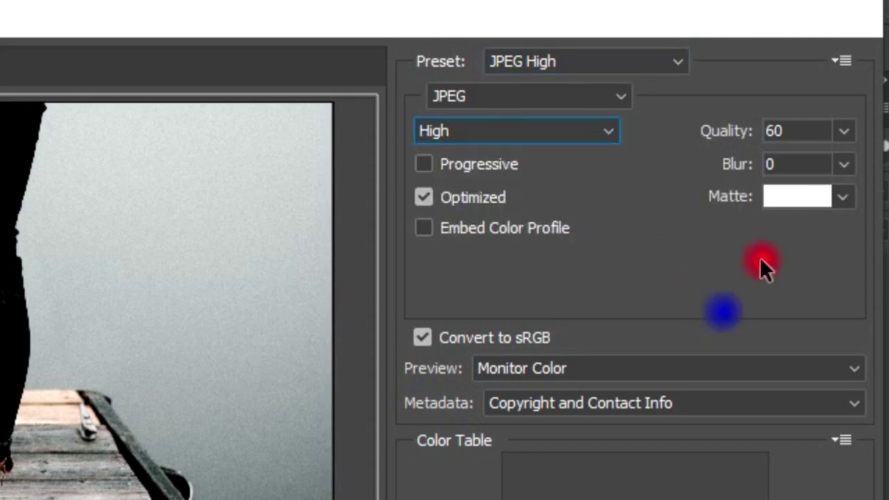
click(843, 131)
Step: Try output widths of 5000 and 1200 px, then a 15 percent resize
click(631, 273)
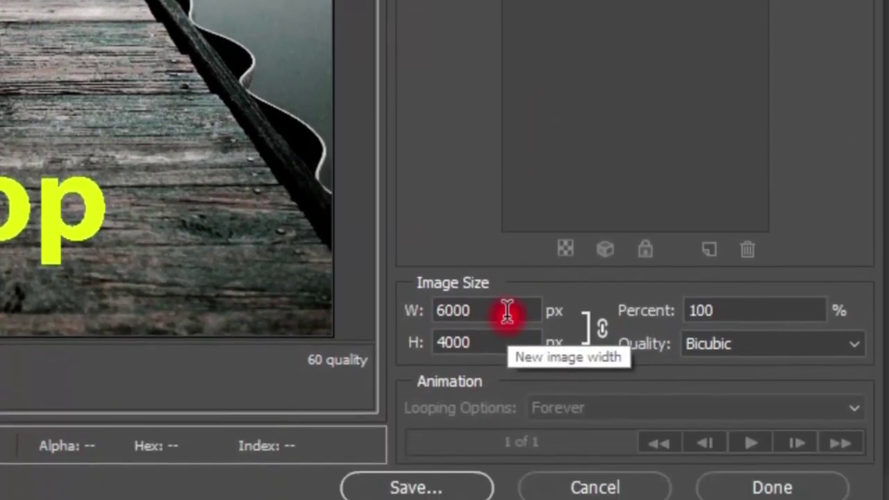
drag(508, 311, 445, 311)
text(5000)
double_click(474, 308)
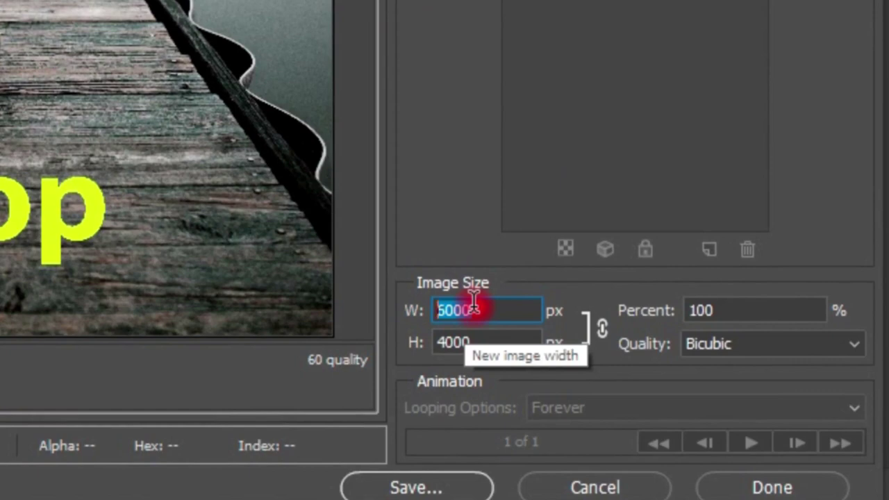
text(1200)
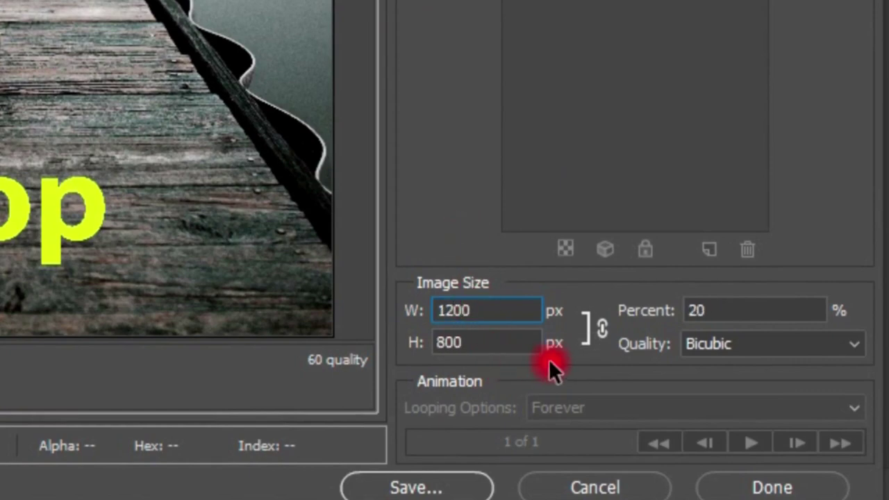
click(701, 310)
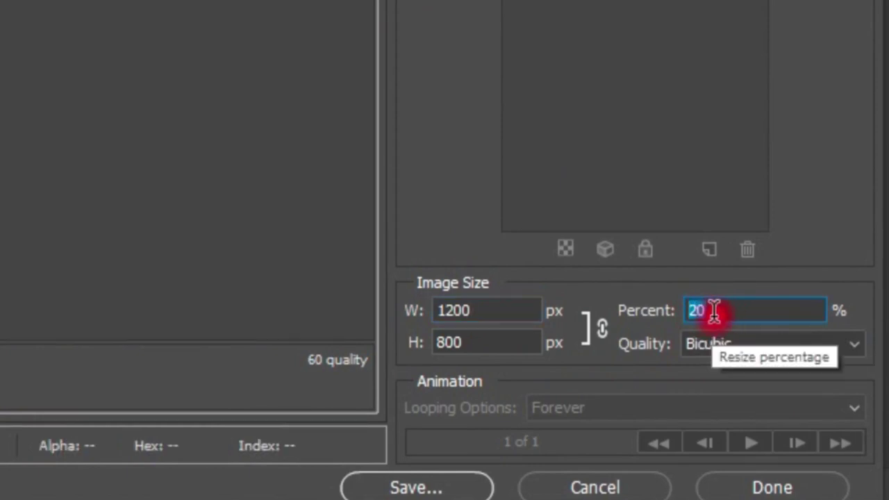
text(15)
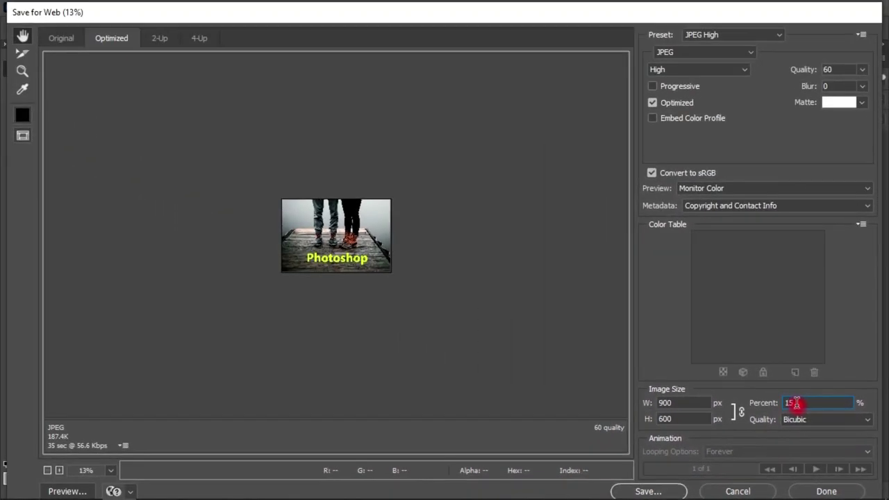
key(Tab)
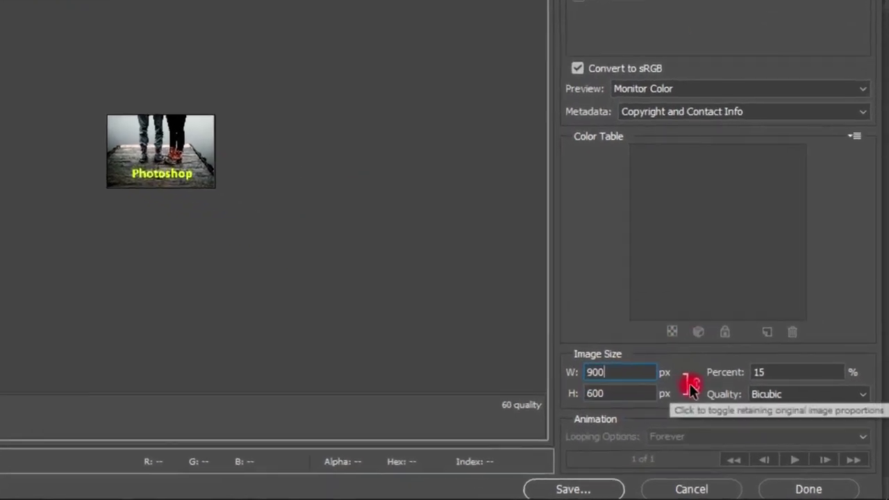
Step: Keep width and height linked and commit a 1280 px output width
click(601, 326)
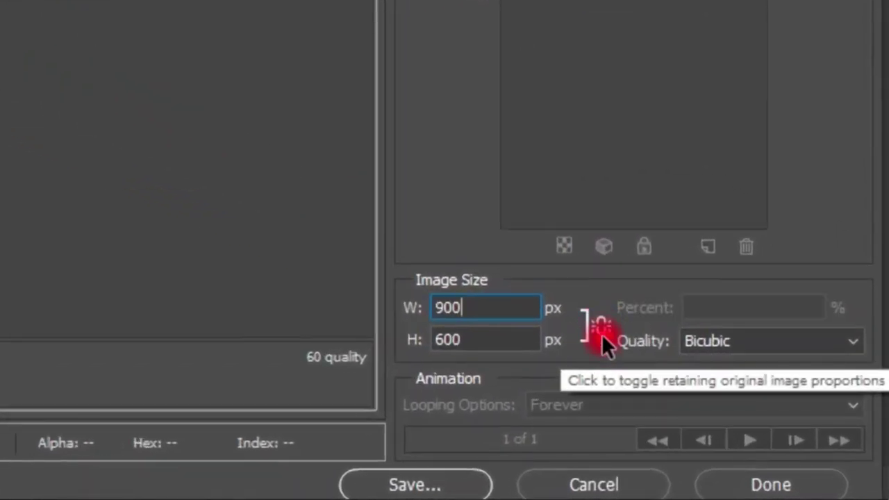
click(601, 326)
click(452, 307)
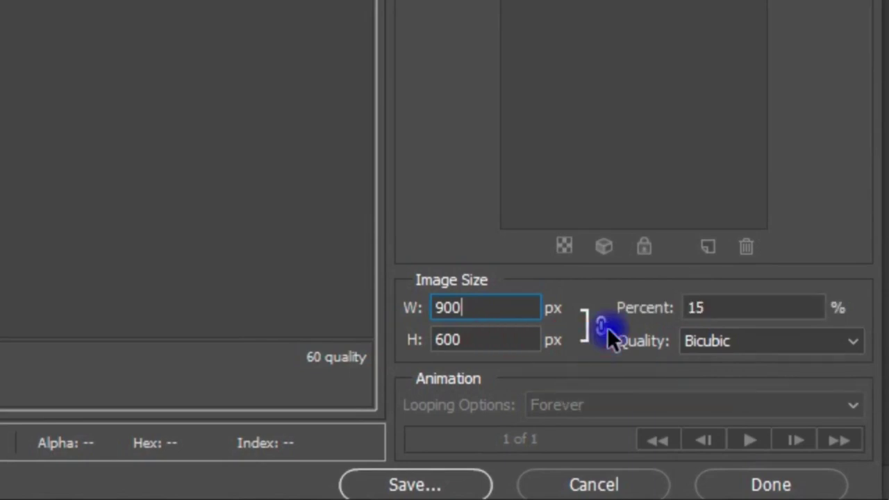
click(414, 307)
text(1280)
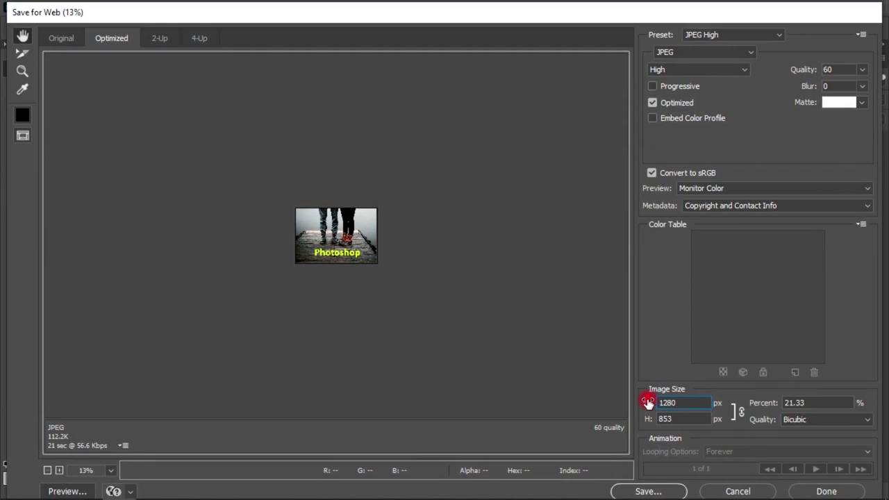
key(Return)
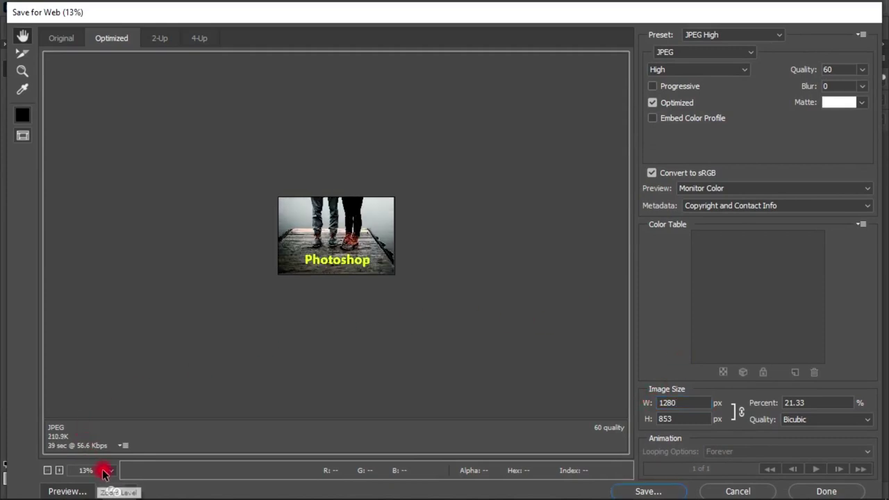
Step: Fit the preview to the window, then cancel saving and close Save for Web unexported
click(110, 470)
click(110, 452)
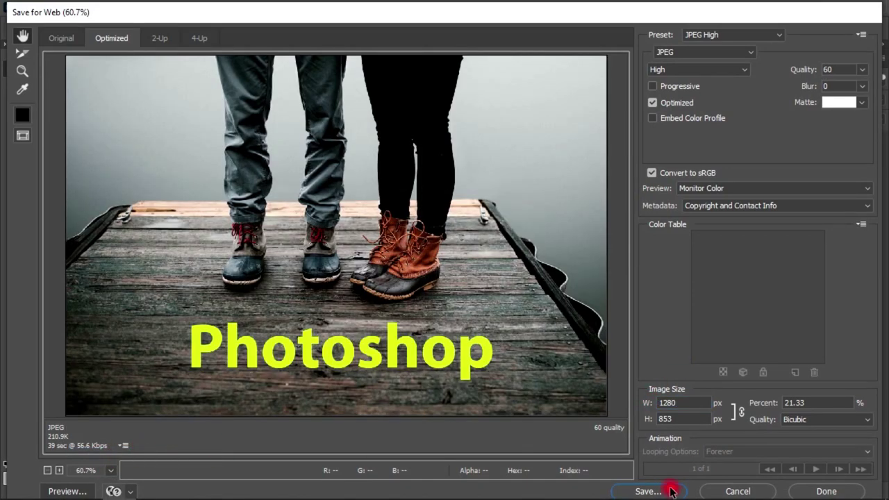
click(647, 491)
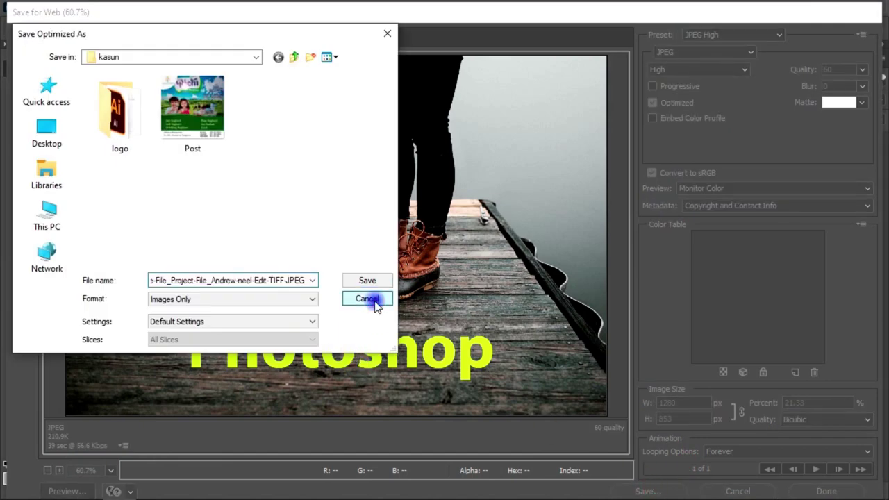
click(367, 298)
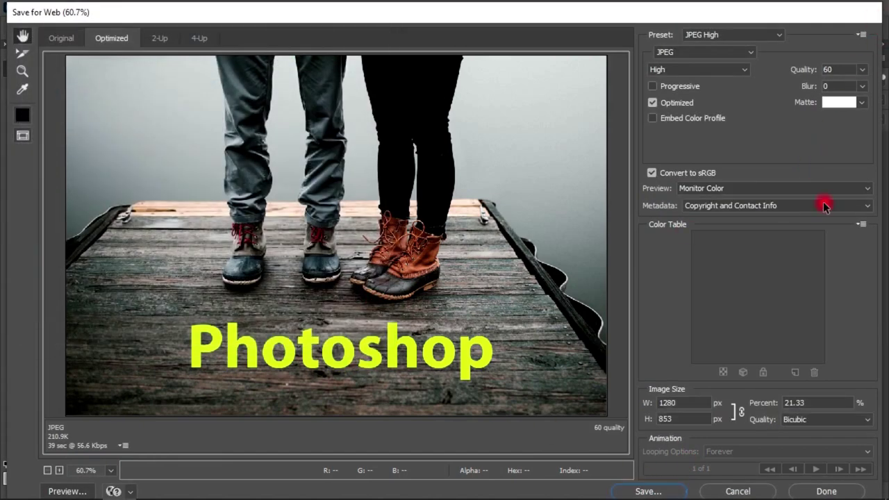
click(736, 488)
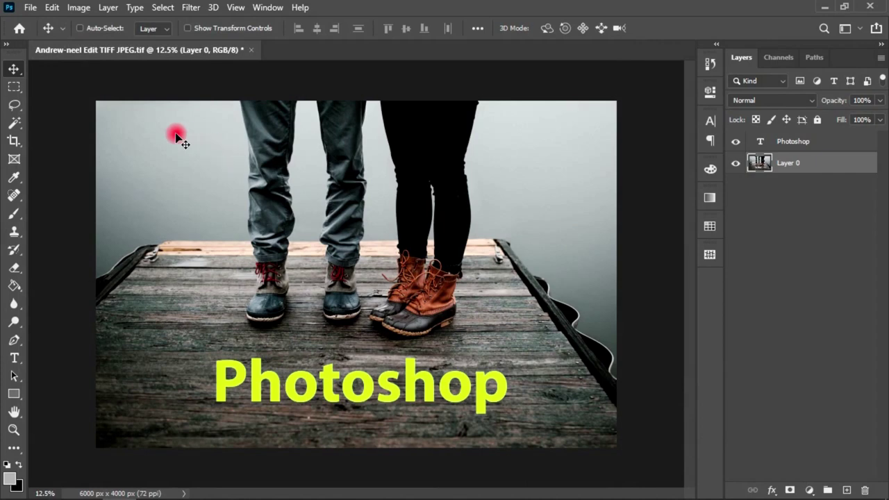
Step: Browse the File export commands, then open Export As with Ctrl+Alt+Shift+W
click(30, 6)
mouse_move(45, 209)
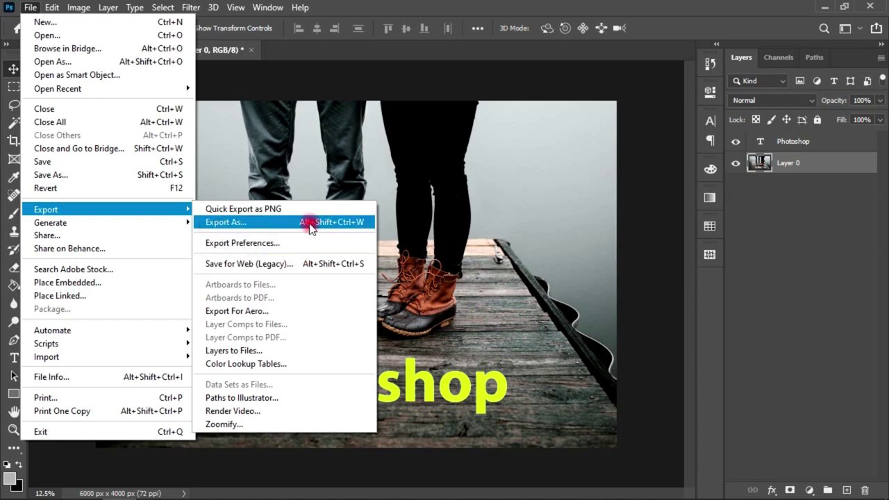
click(577, 5)
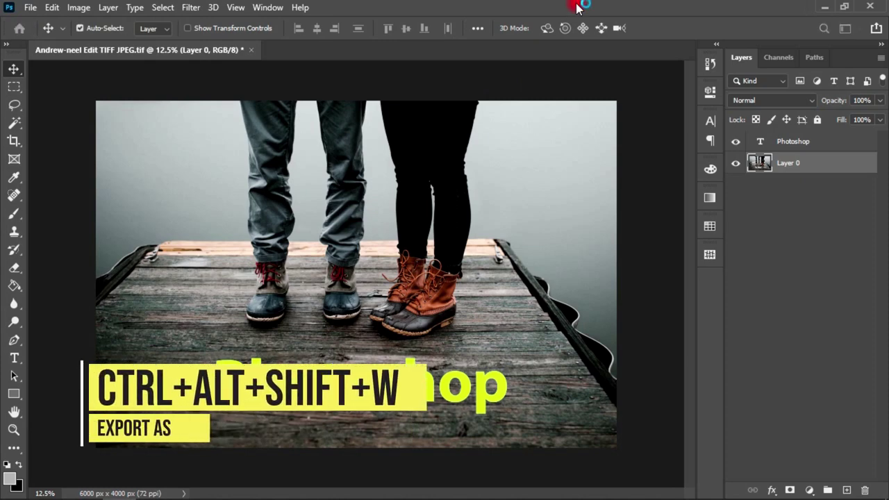
key(ctrl+alt+shift+w)
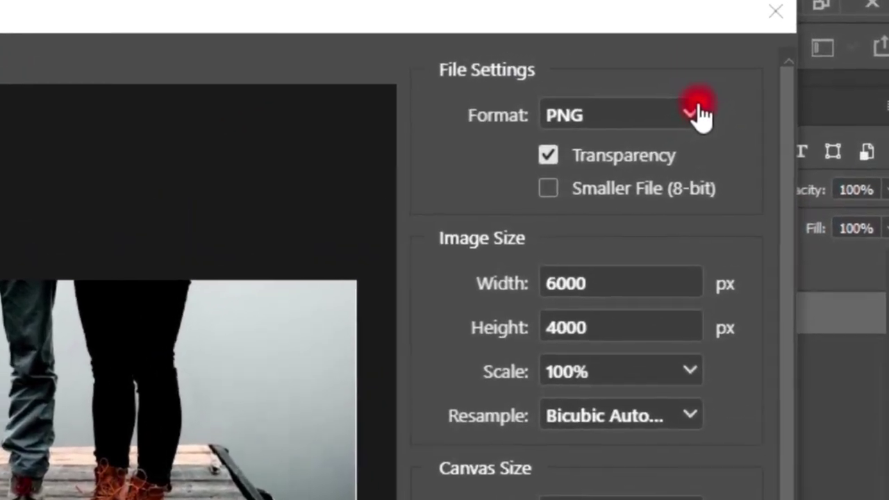
Step: Keep PNG format, set width to 1200 (1200×800) at 1x scale, then cancel the export
click(773, 68)
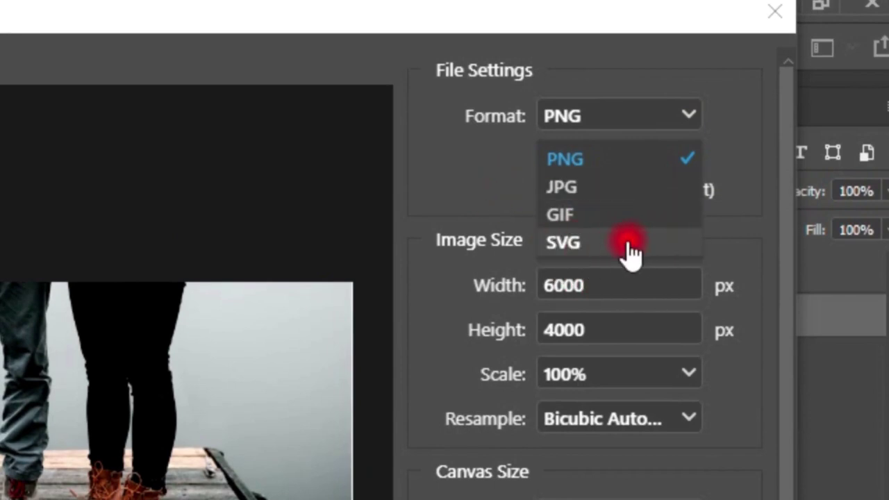
click(486, 199)
drag(611, 285, 502, 285)
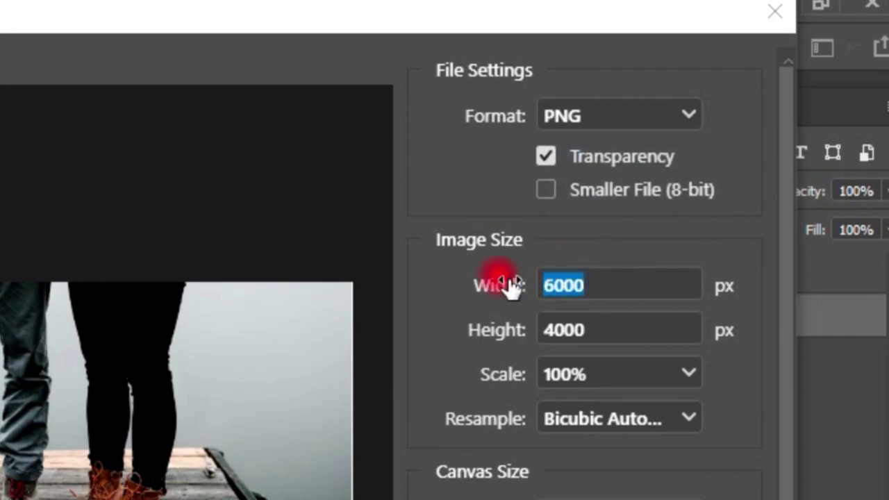
text(12)
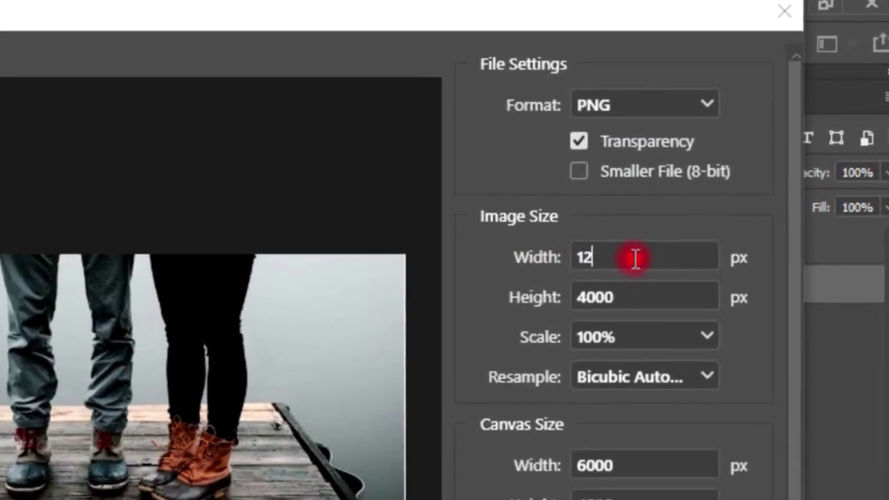
text(00)
key(Tab)
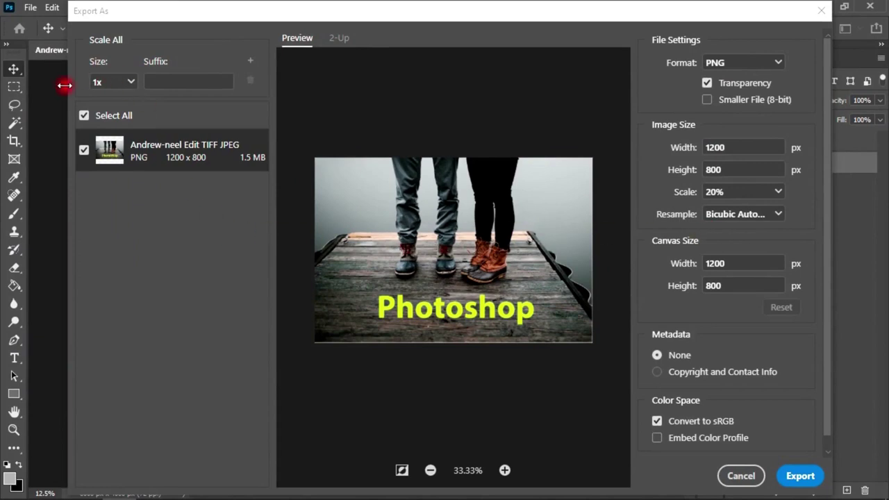
click(131, 83)
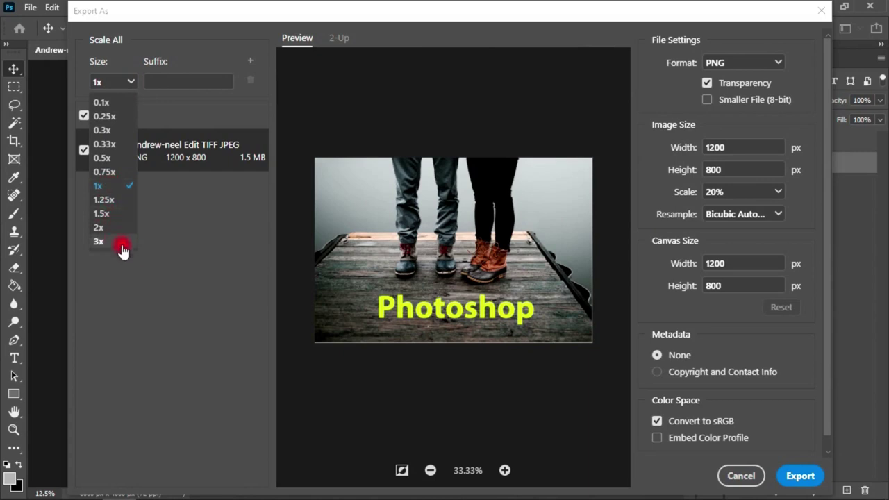
click(187, 264)
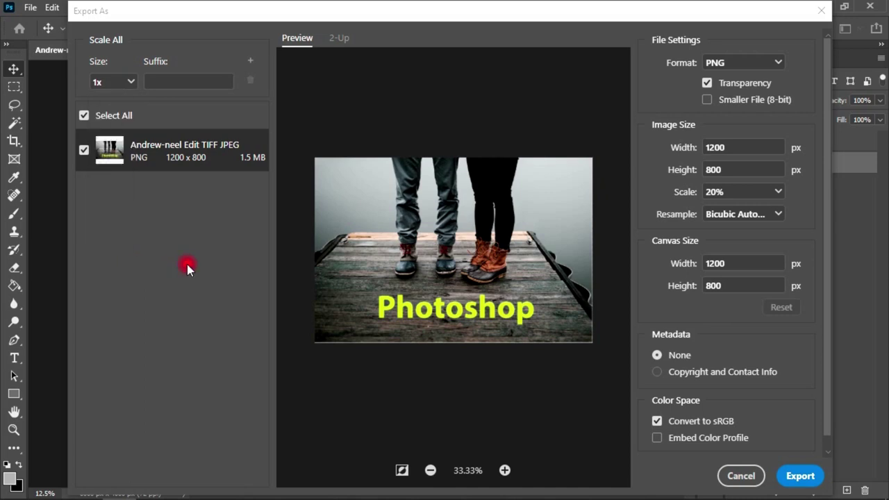
drag(479, 8, 439, 8)
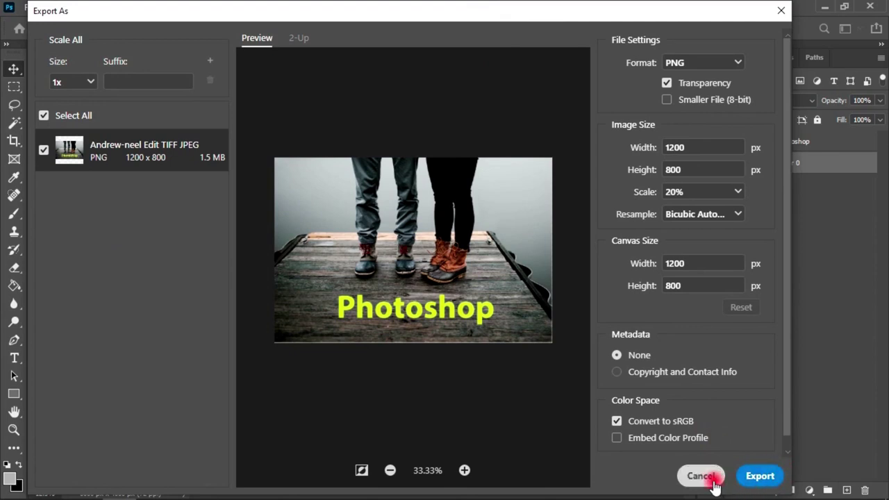
click(701, 476)
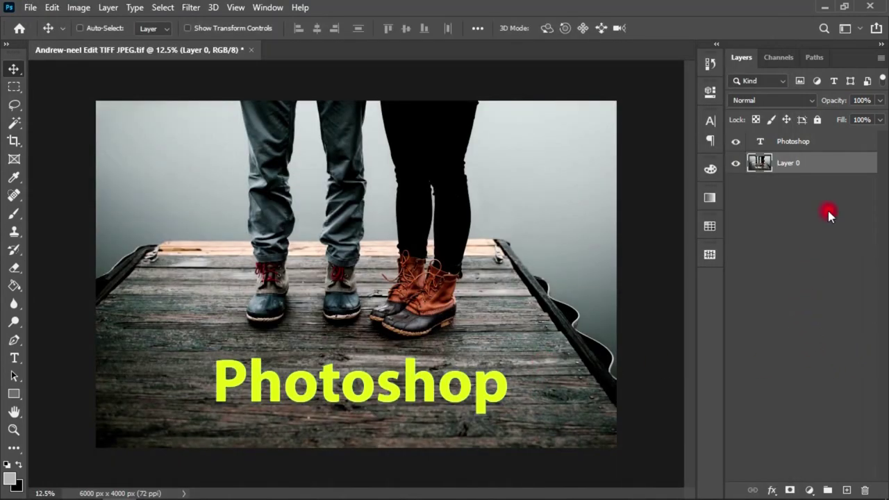
Step: Quick-export the Photoshop text layer as Photoshop.png into the Project File folder
click(799, 142)
right_click(798, 143)
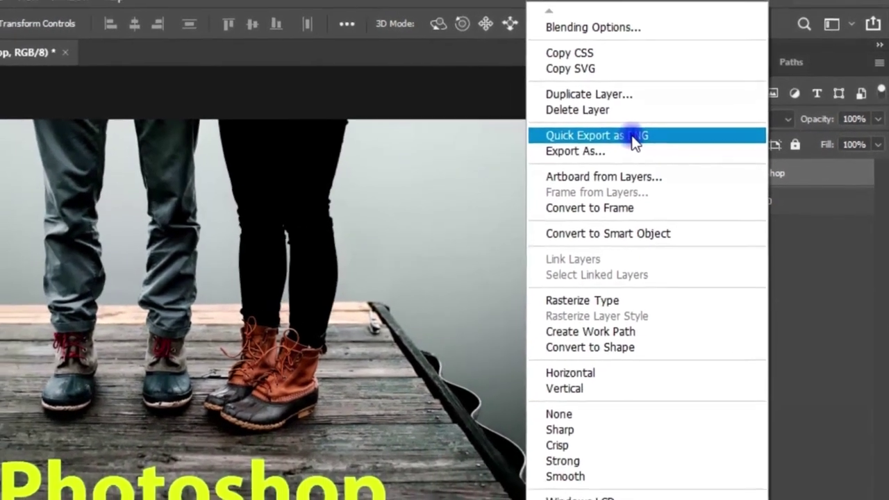
click(576, 150)
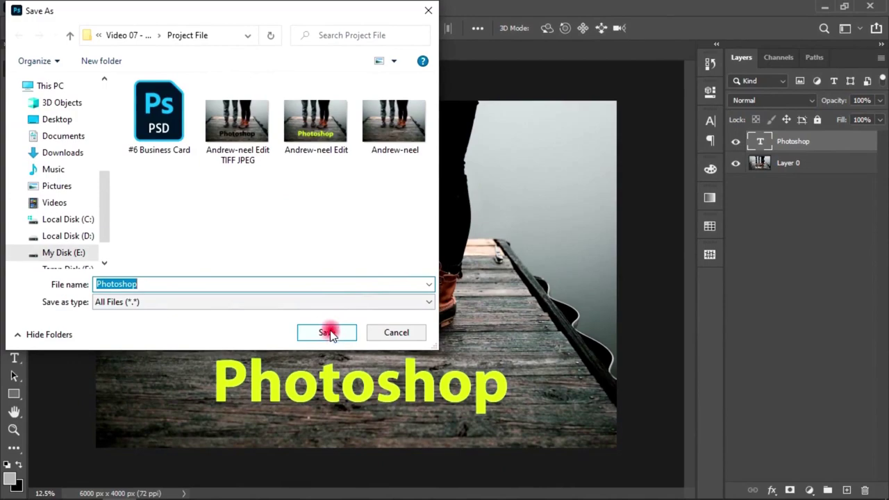
click(328, 333)
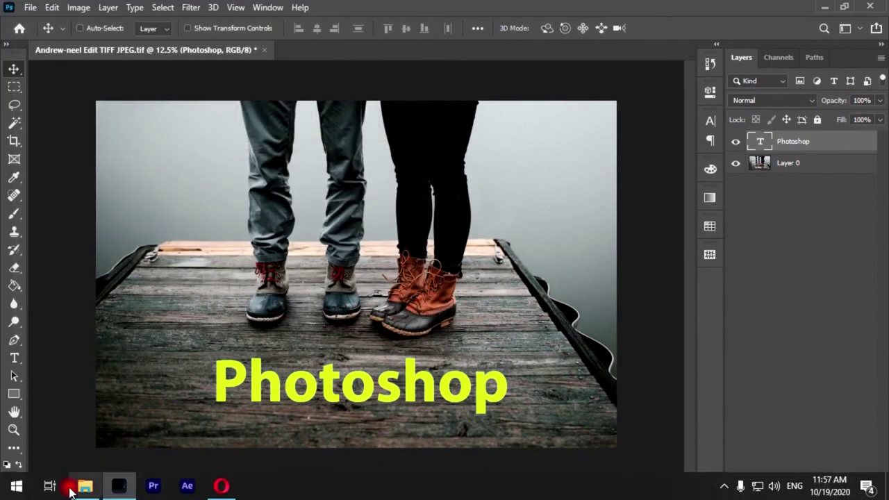
click(84, 486)
click(378, 170)
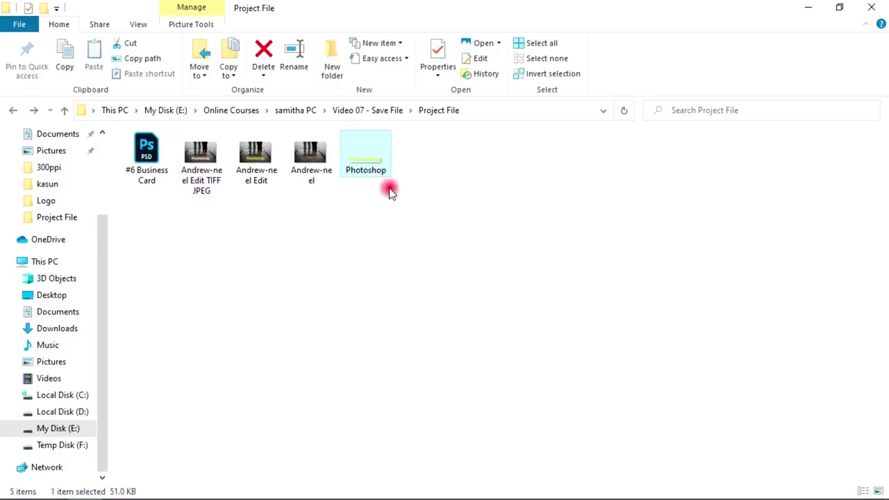
double_click(364, 167)
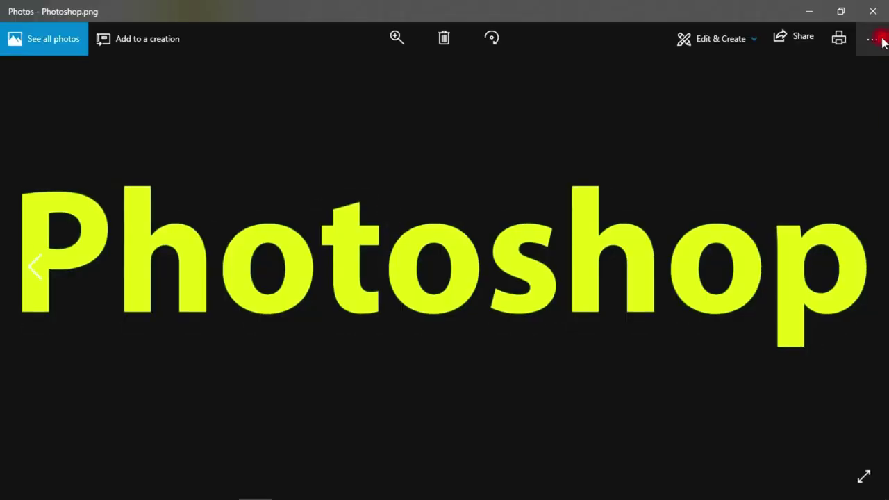
click(873, 9)
click(872, 7)
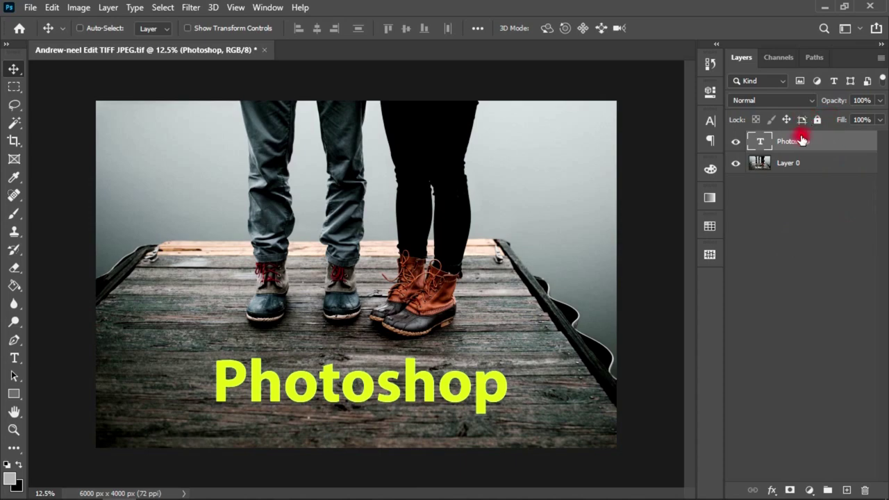
Step: Quick-export the text layer as PNG, then change the Quick Export Format preference to JPG
right_click(798, 141)
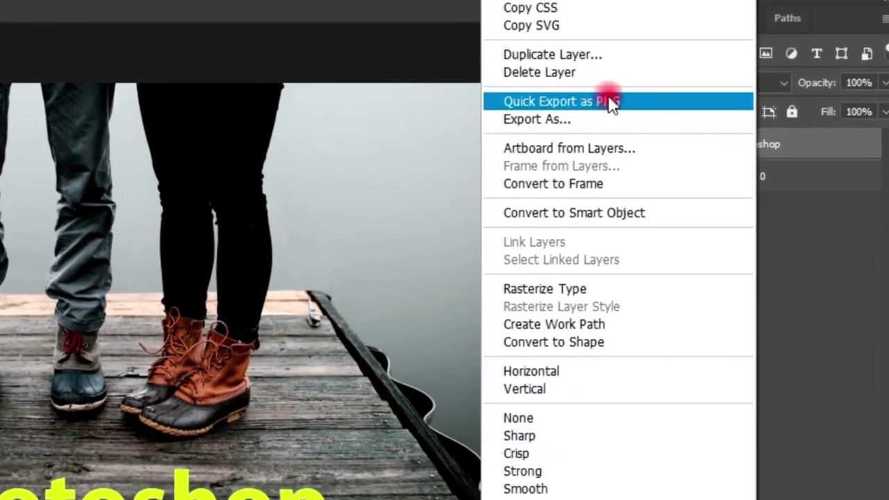
click(562, 98)
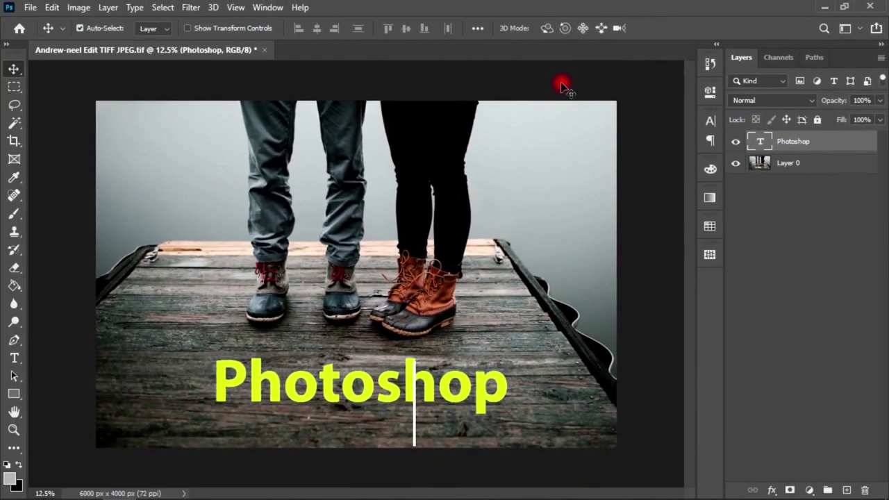
key(ctrl+k)
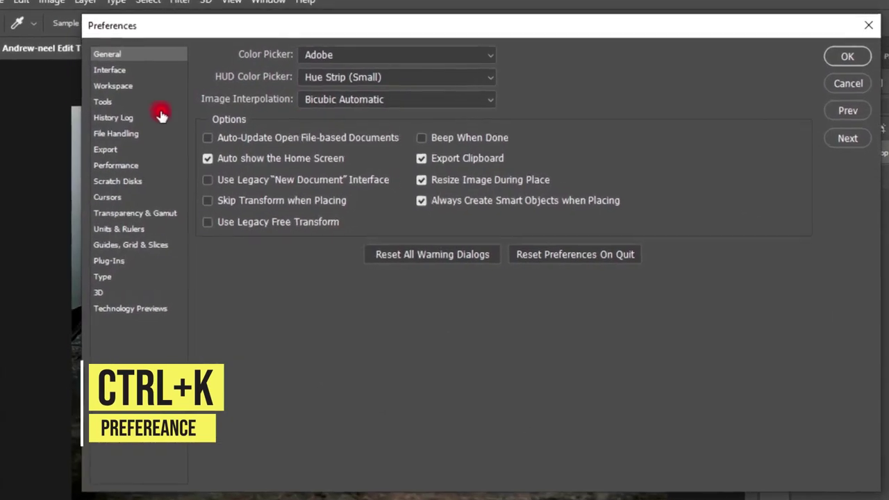
click(79, 165)
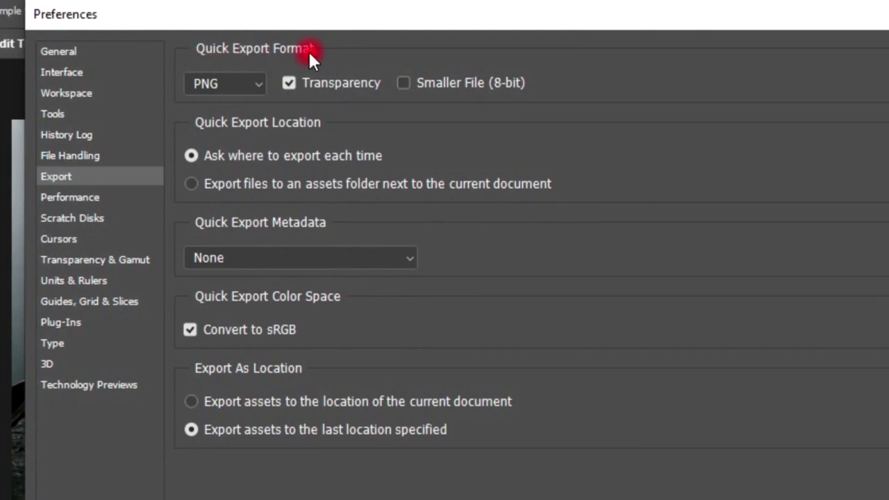
click(261, 84)
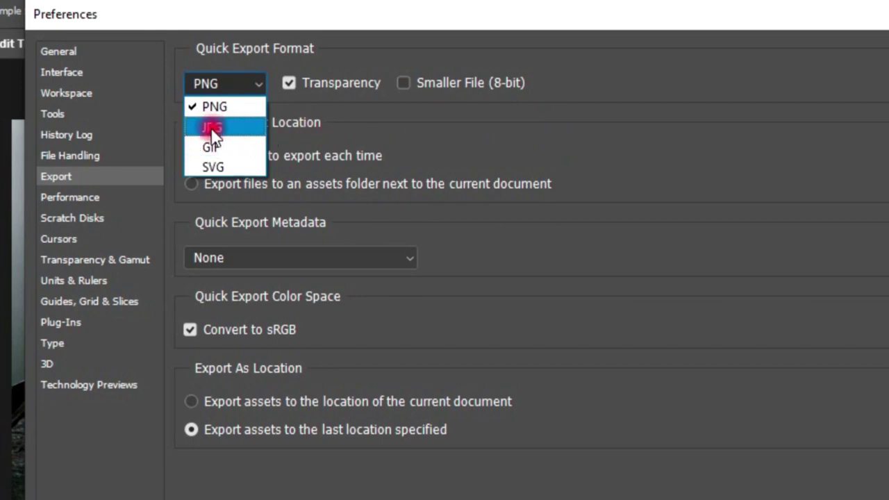
click(230, 128)
click(818, 56)
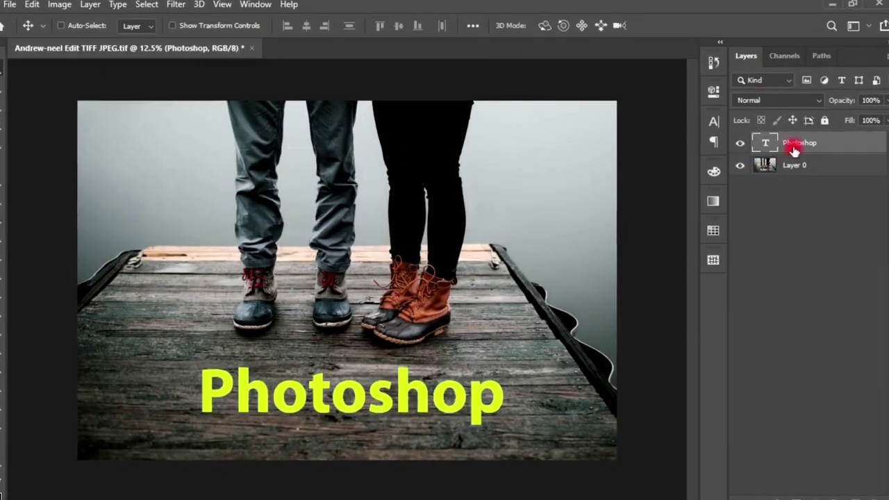
Step: Quick-export the Photoshop text layer again, now as a JPG
right_click(793, 152)
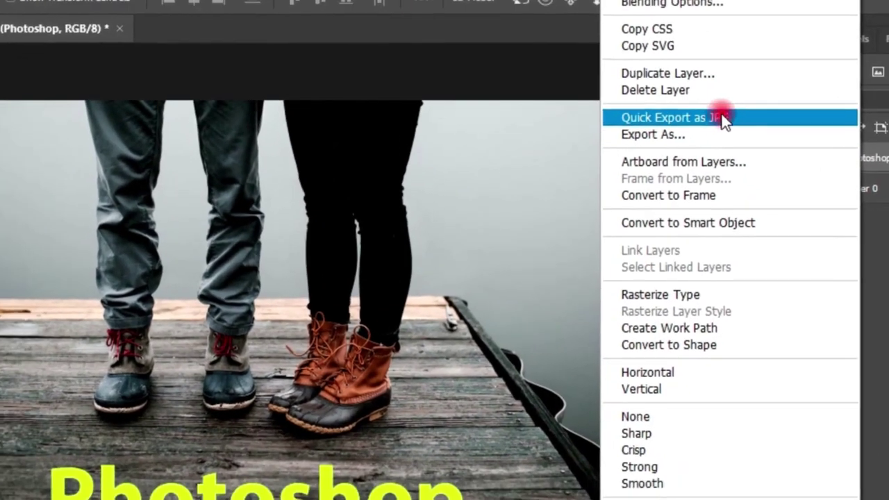
click(740, 124)
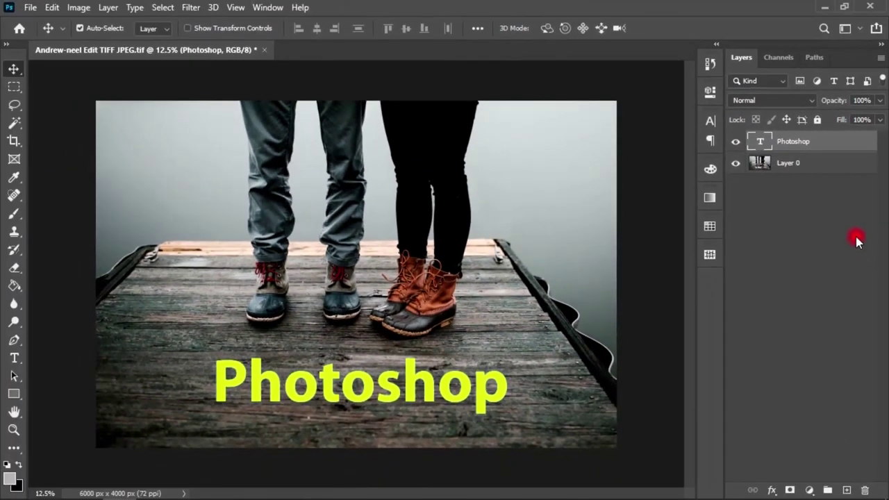
key(i)
key(ctrl+k)
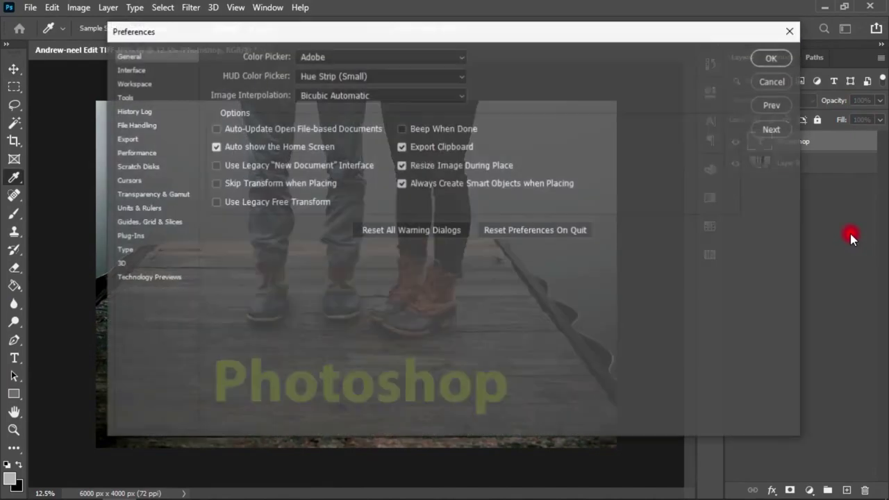
Step: Switch the Quick Export Format in Export preferences back to PNG
click(129, 138)
click(258, 80)
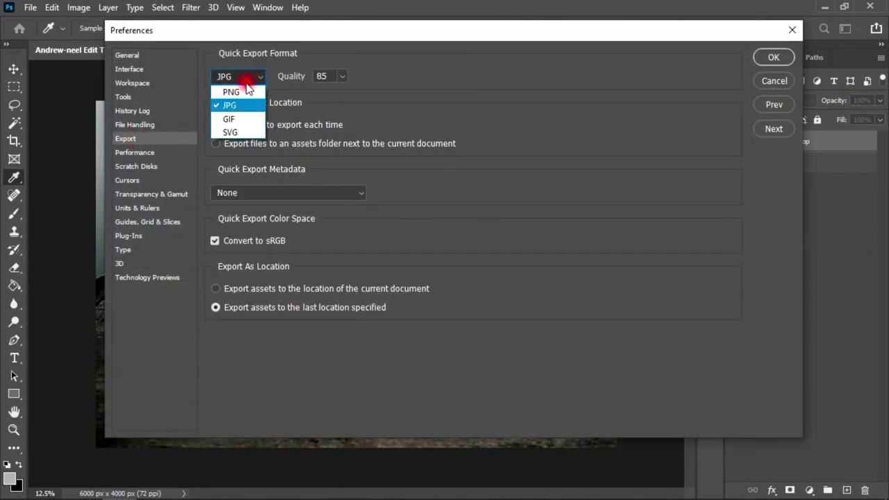
click(229, 89)
click(775, 61)
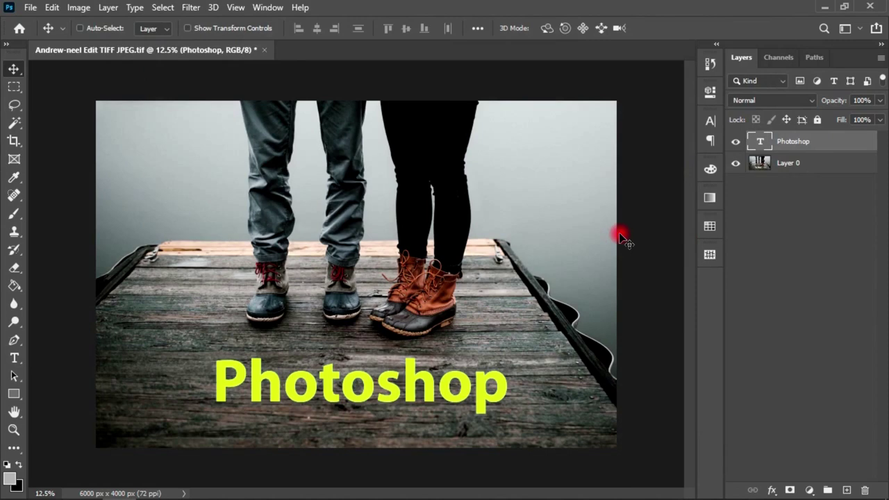
key(ctrl+shift+s)
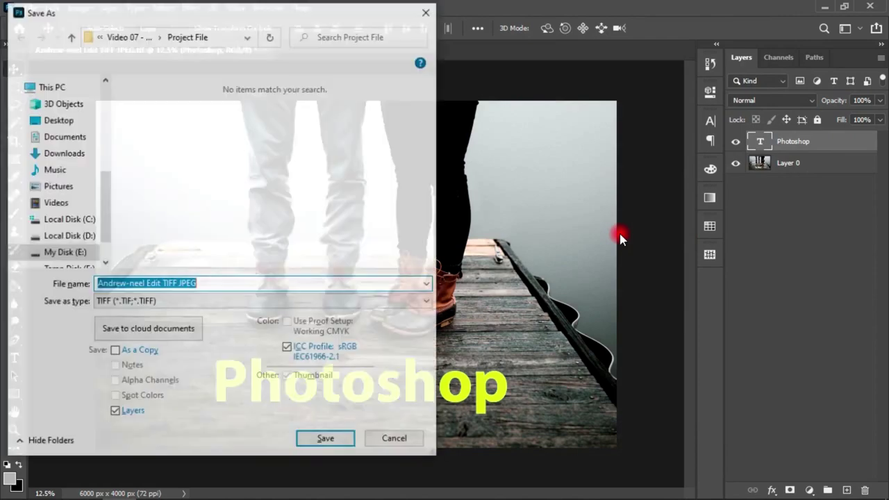
Step: Set the Save As file type to Photoshop PDF
mouse_move(281, 14)
mouse_down()
mouse_move(586, 17)
mouse_move(516, 16)
mouse_up()
click(438, 300)
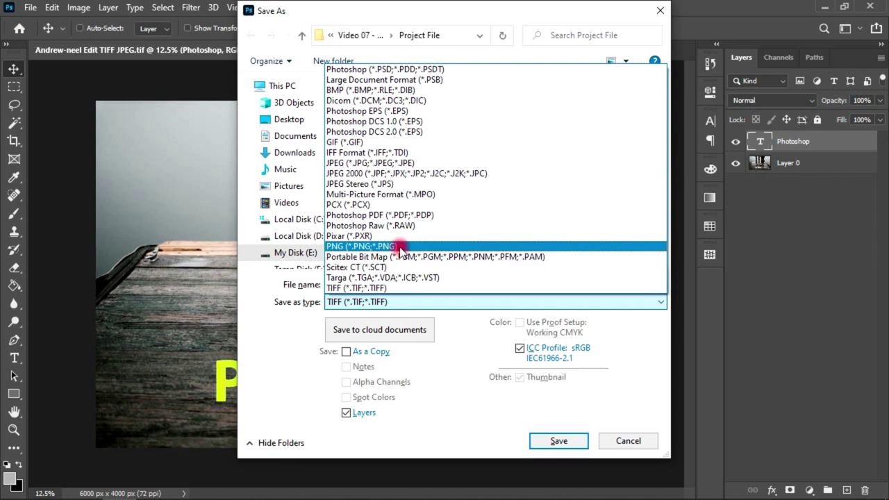
click(348, 217)
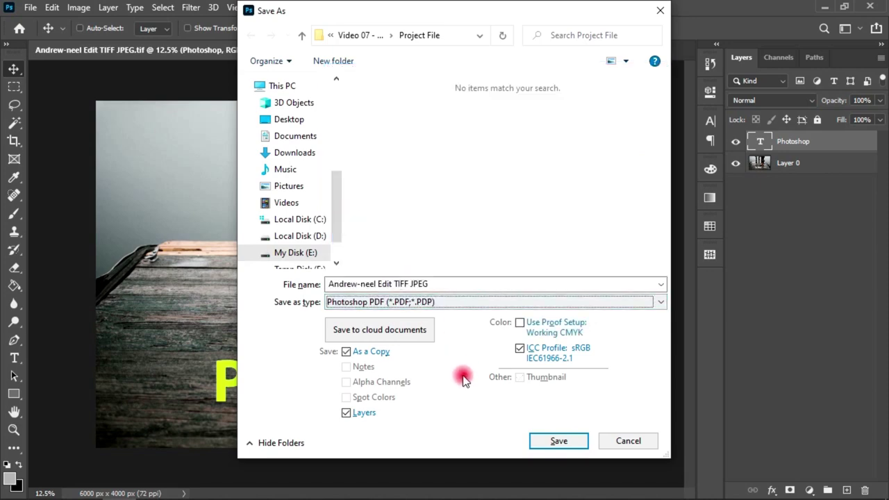
Step: Replace 'TIFF JPEG' in the file name with 'PDF', making it Andrew-neel Edit PDF, and save
click(429, 279)
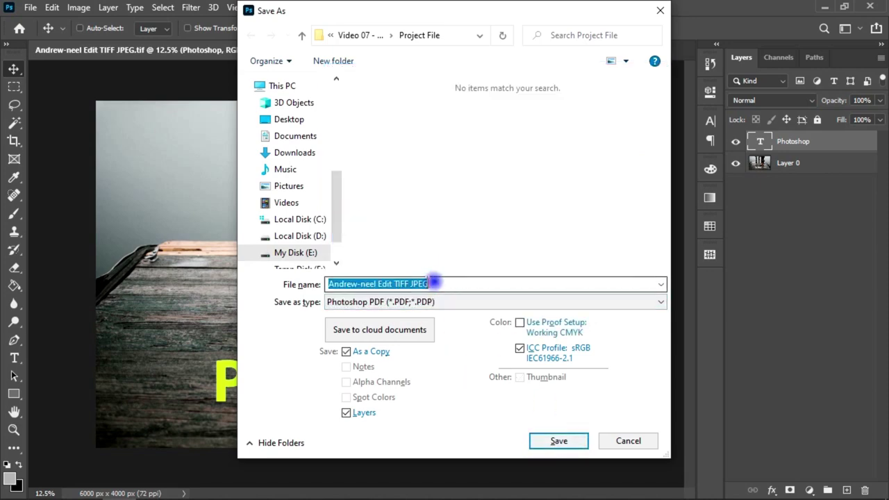
double_click(401, 283)
drag(401, 284, 458, 283)
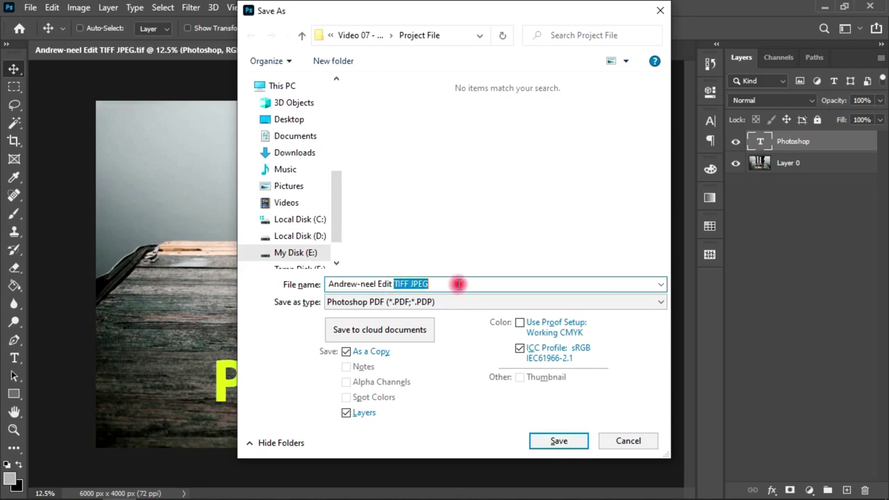
text(PD)
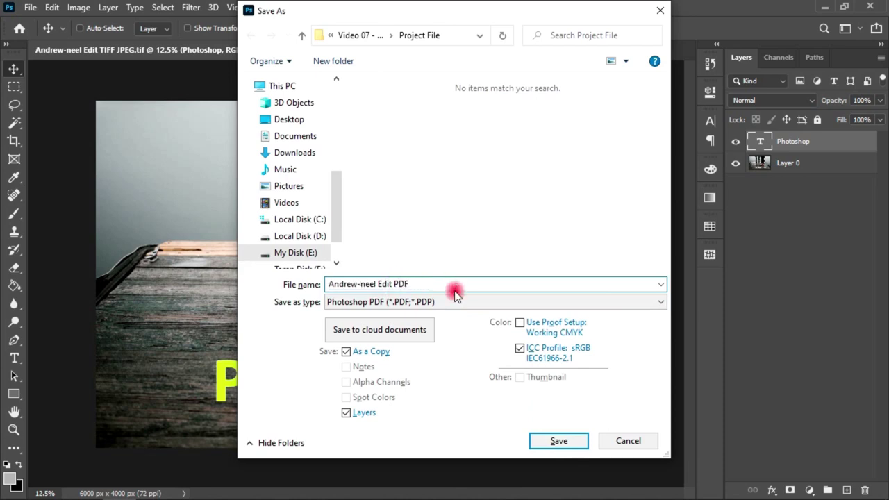
click(553, 441)
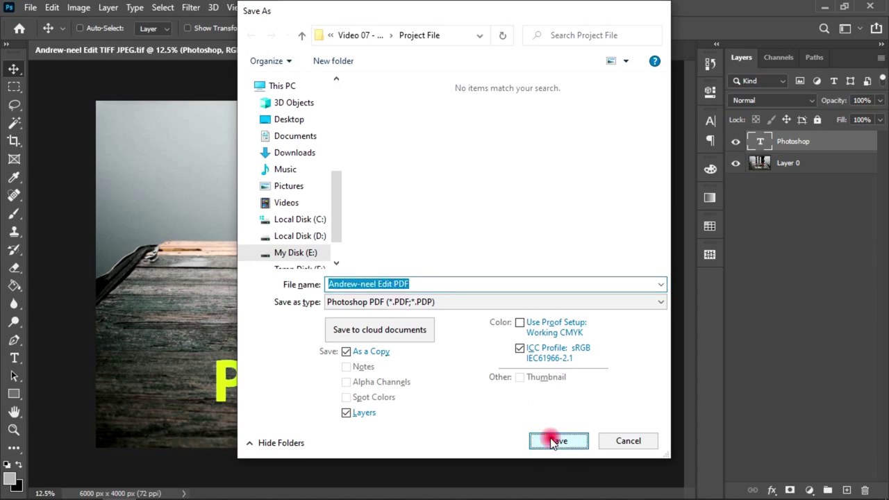
Step: Save the PDF with the High Quality Print preset and Preserve Photoshop Editing Capabilities unchecked
click(447, 217)
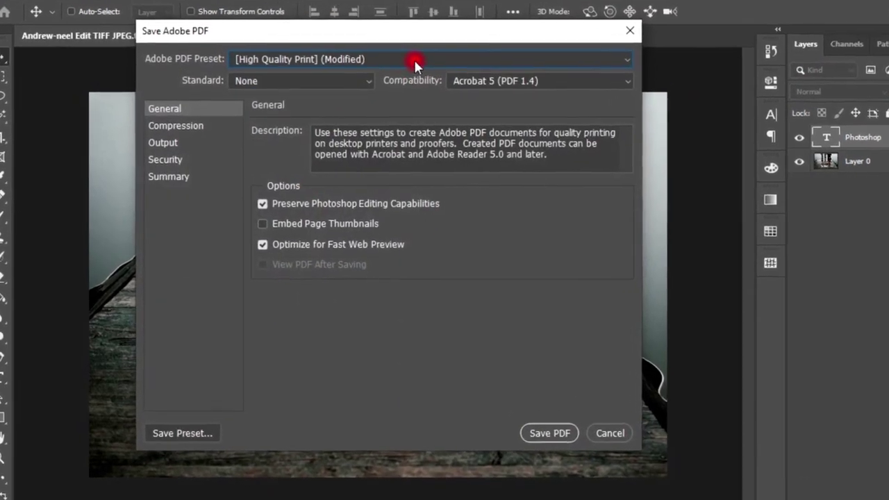
click(414, 63)
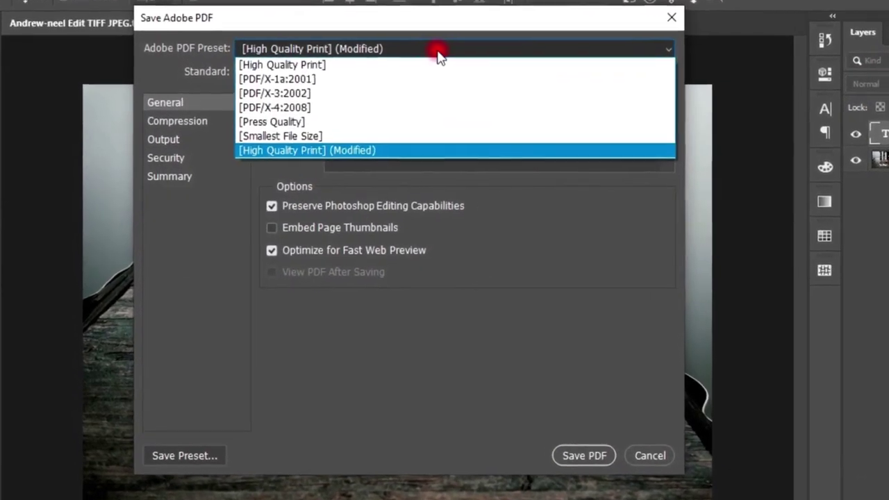
click(277, 74)
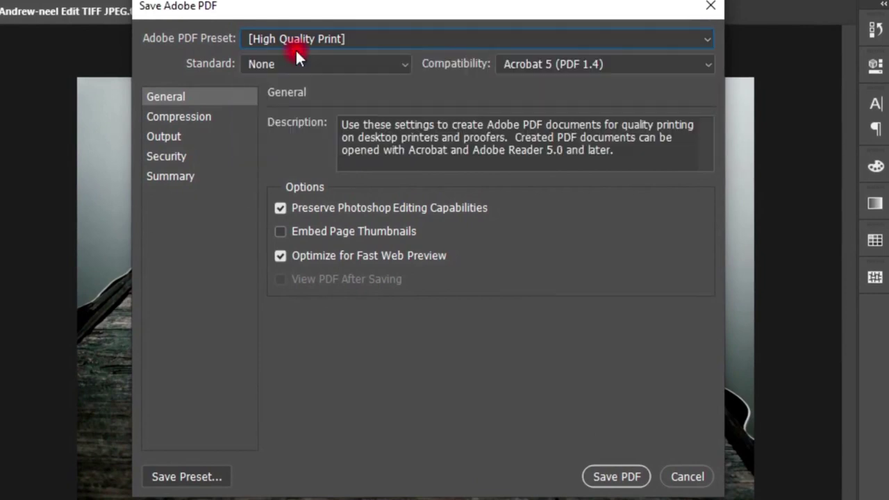
click(361, 38)
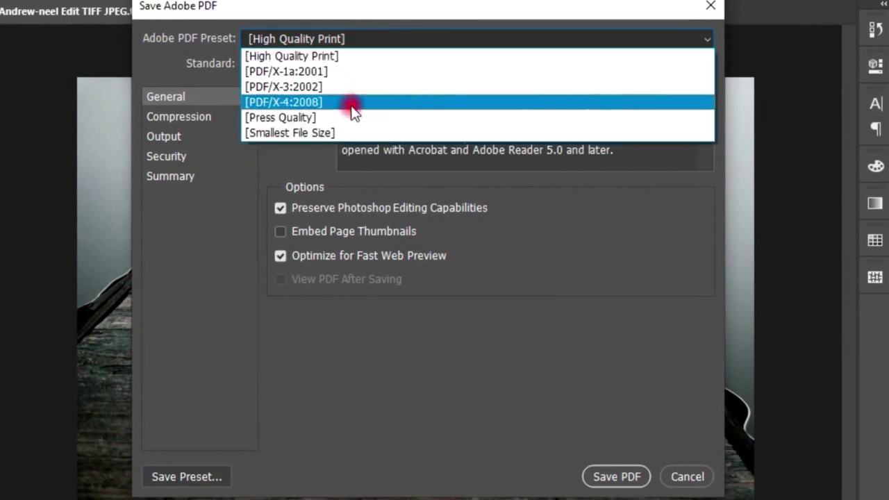
click(361, 119)
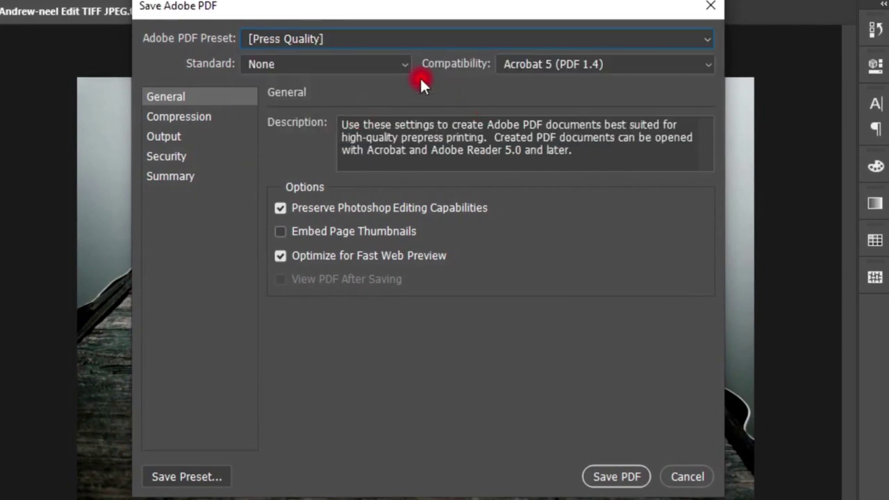
click(391, 43)
click(371, 55)
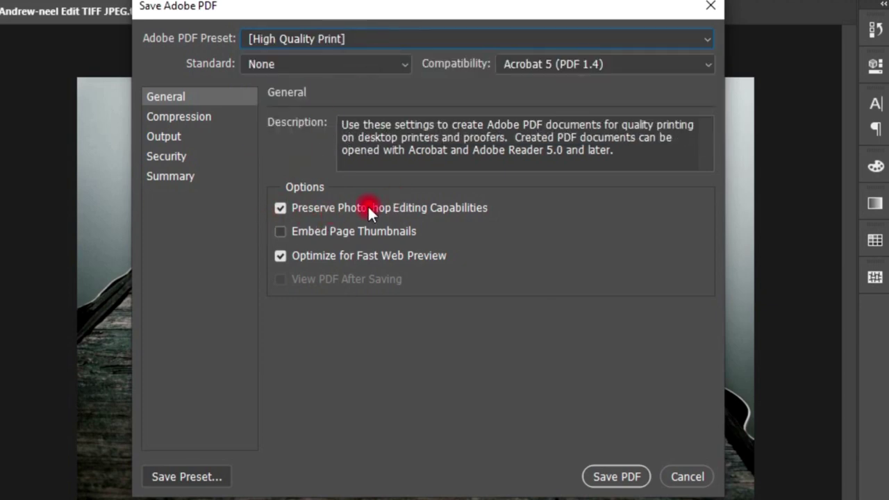
click(311, 212)
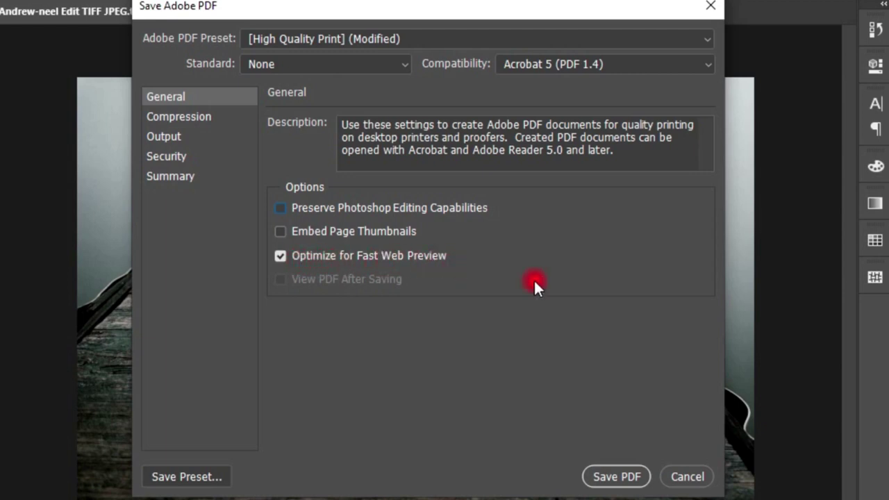
click(618, 477)
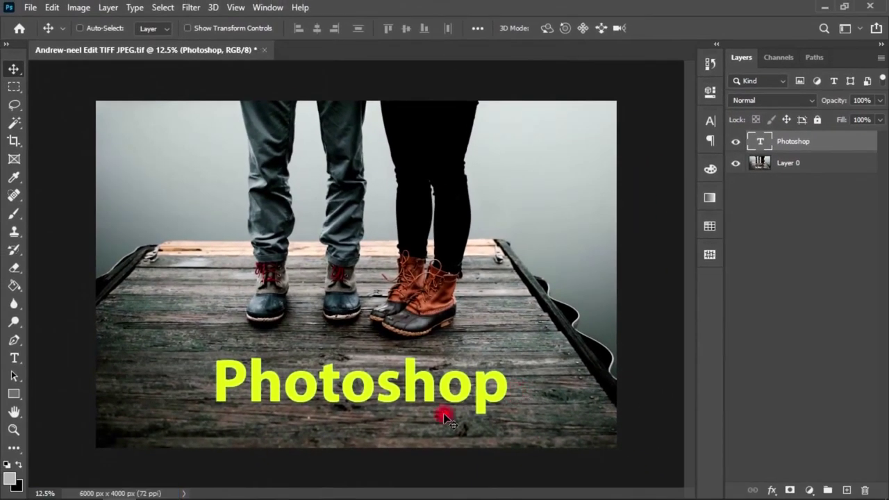
key(alt+Tab)
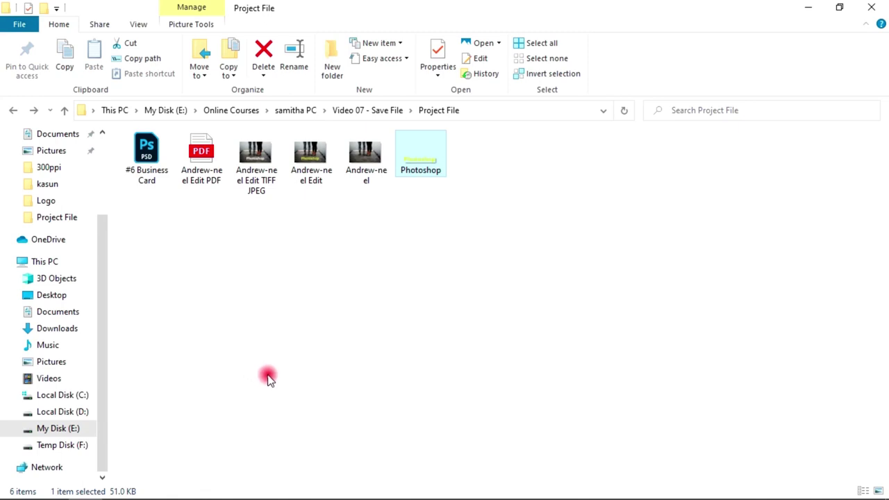
Step: Open Andrew-neel Edit PDF from the project folder in Edge and scroll through its page
click(212, 158)
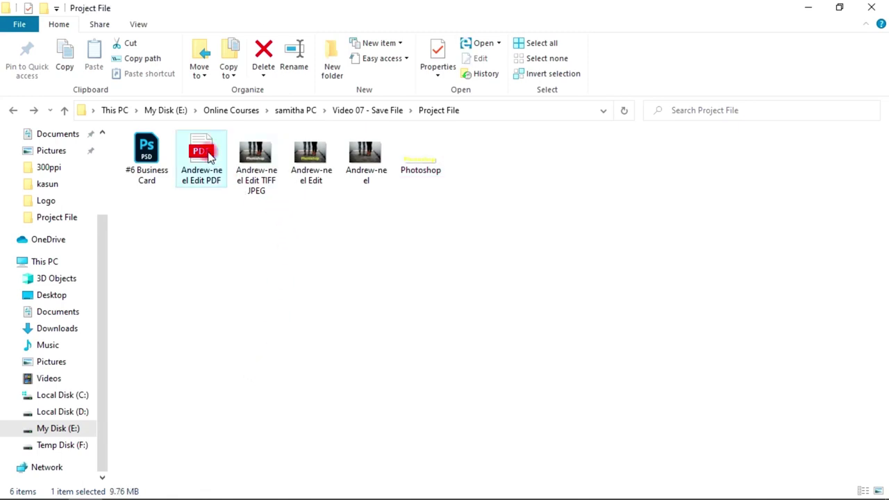
right_click(210, 157)
click(246, 160)
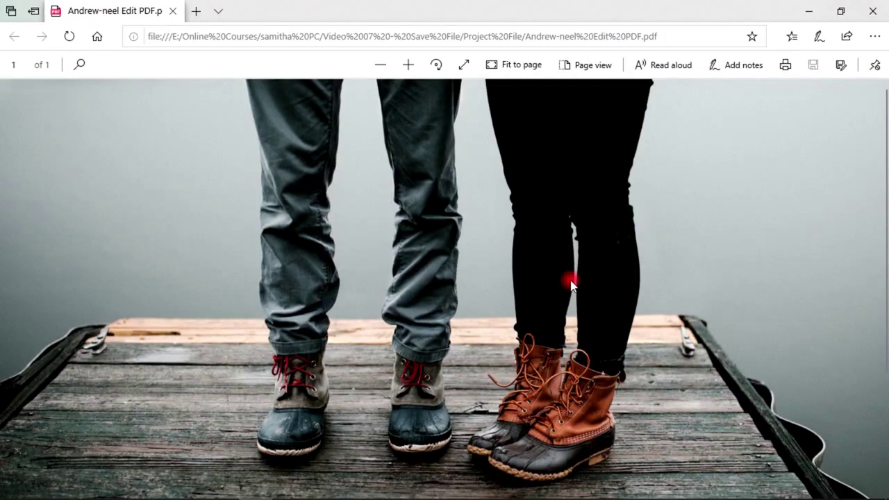
scroll(570, 283, down, 3)
scroll(576, 292, up, 3)
scroll(582, 304, down, 3)
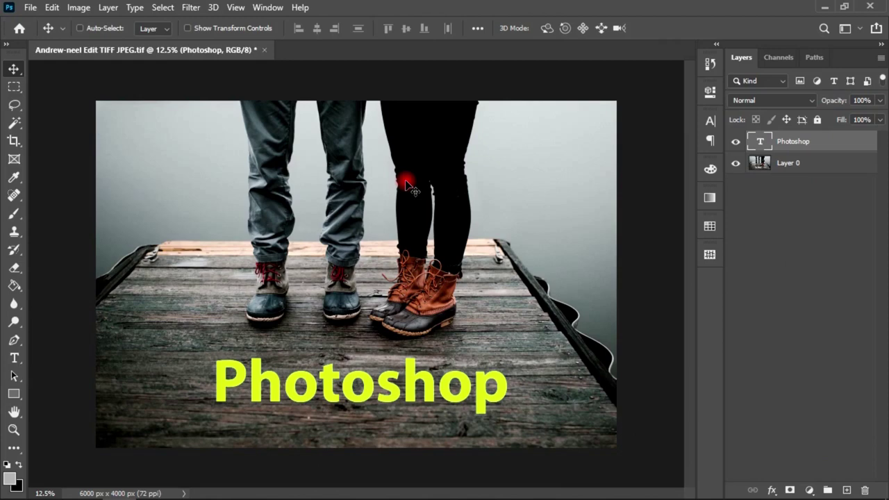
Step: Close the photo document without saving changes
click(265, 51)
click(471, 204)
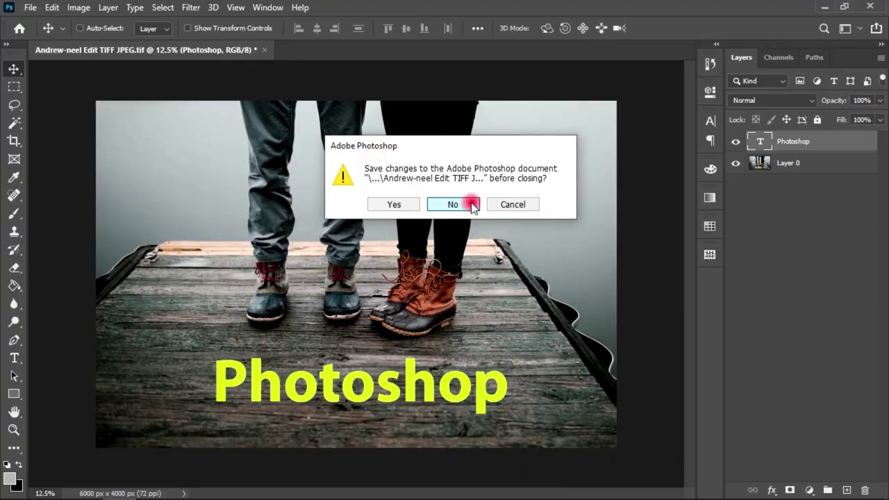
click(471, 204)
Step: Open #6 Business Card.psd from the project folder in File Explorer
click(85, 486)
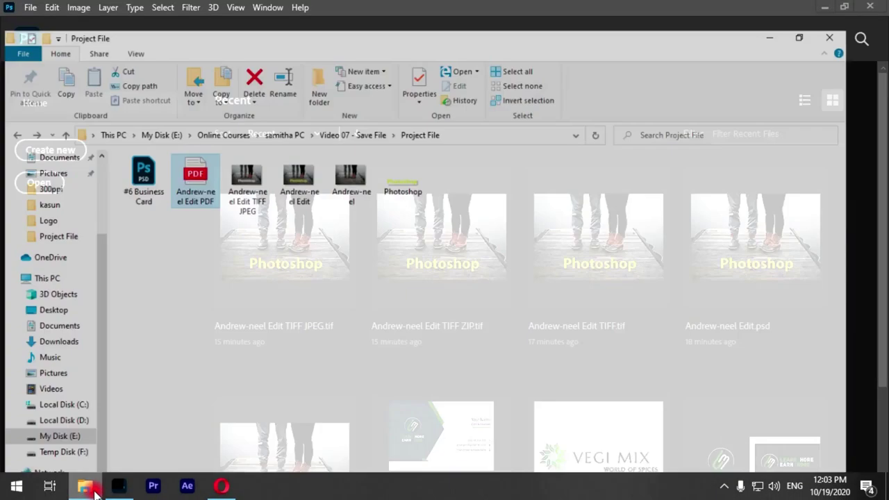
click(151, 148)
right_click(151, 149)
click(185, 158)
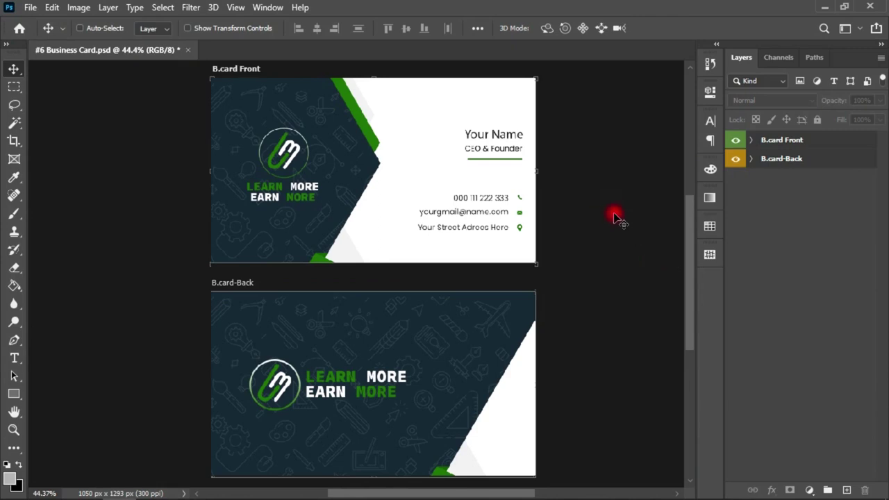
Step: Select the B.card Front and B.card-Back artboards and enable File > Generate > Image Assets
click(824, 143)
click(824, 159)
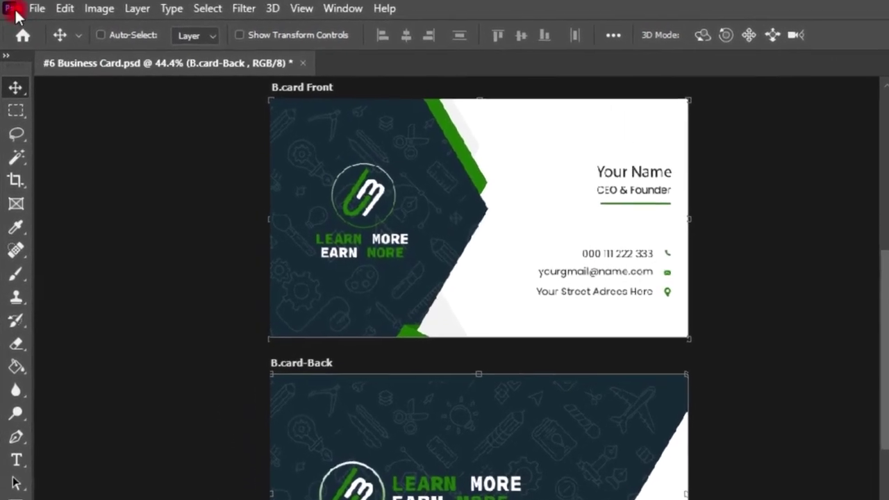
click(30, 7)
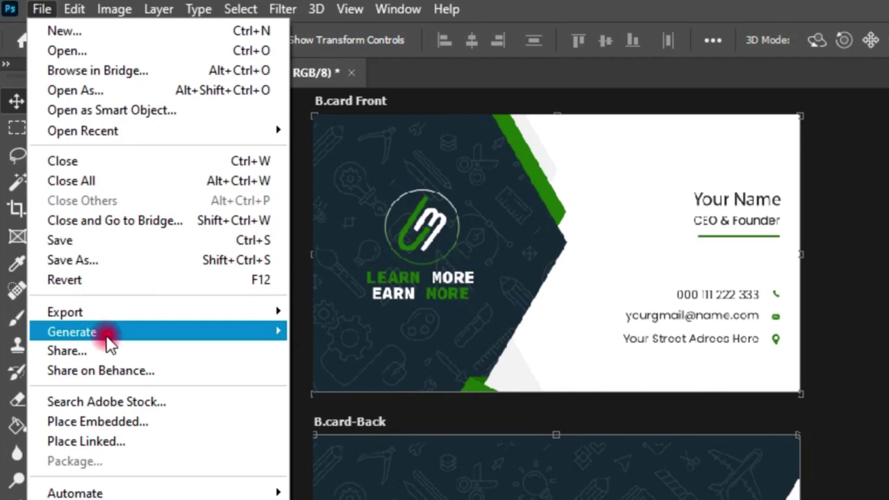
mouse_move(72, 331)
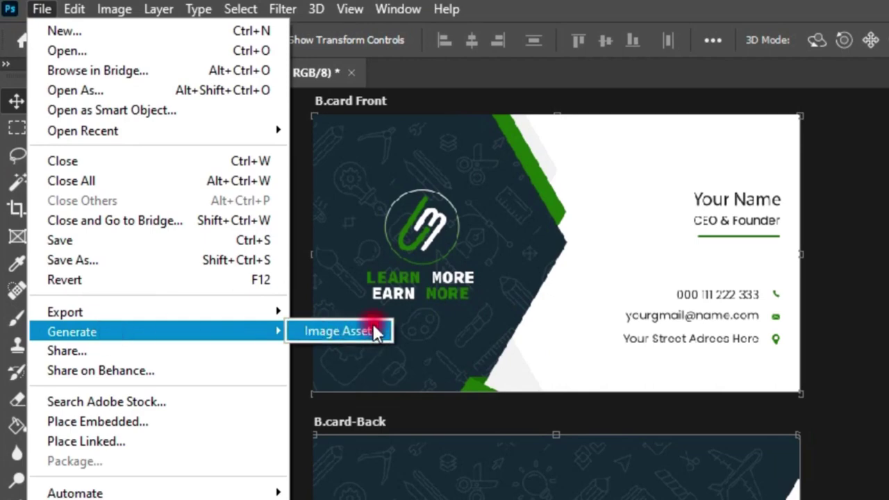
click(370, 331)
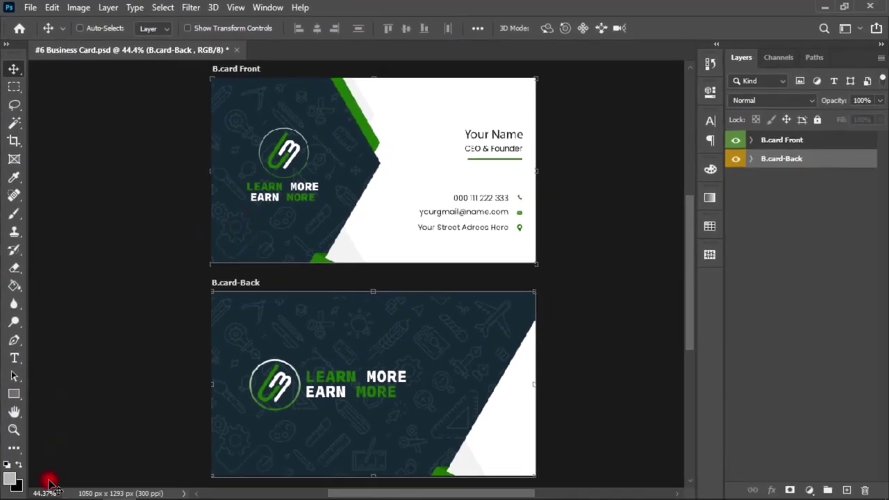
click(85, 492)
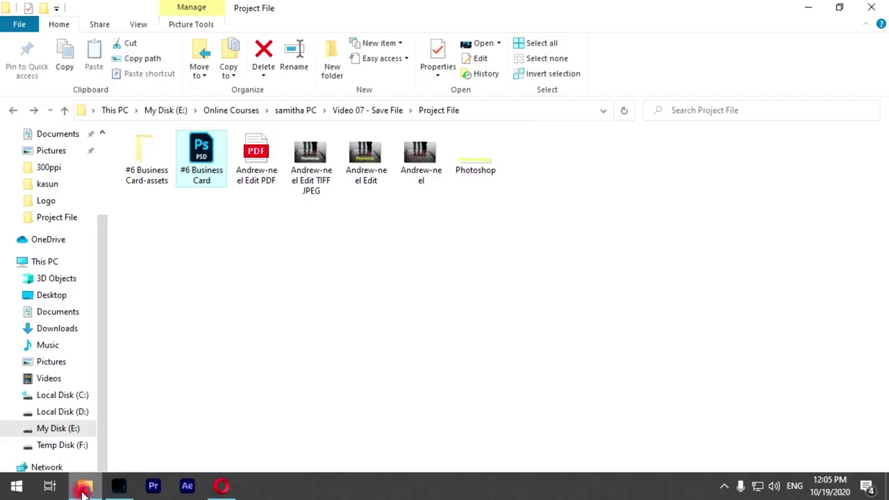
Step: Open the #6 Business Card-assets folder and its errors text file
click(252, 295)
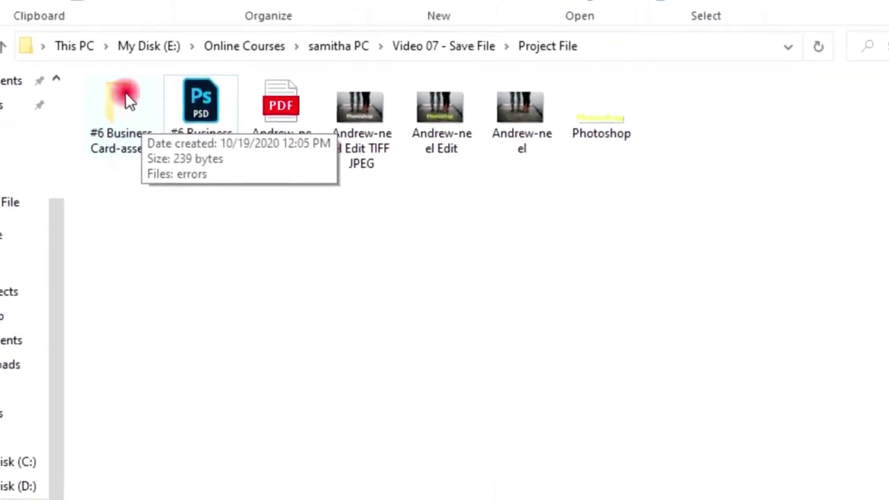
click(126, 99)
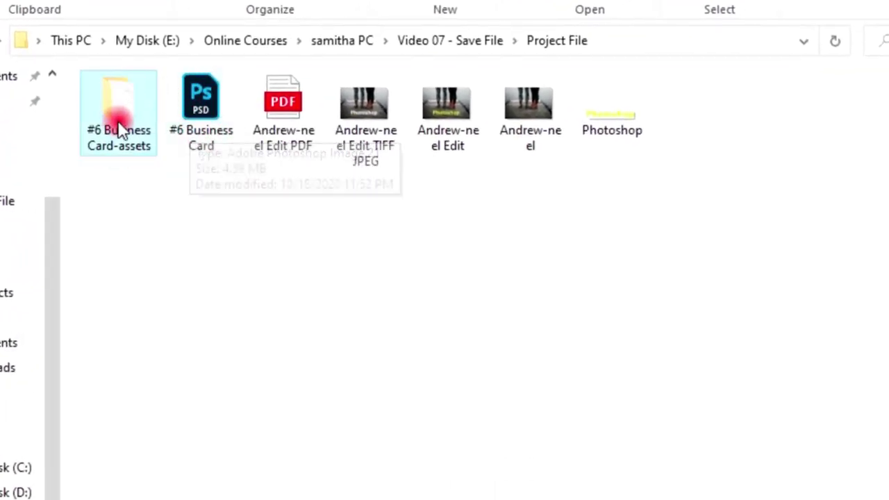
double_click(132, 111)
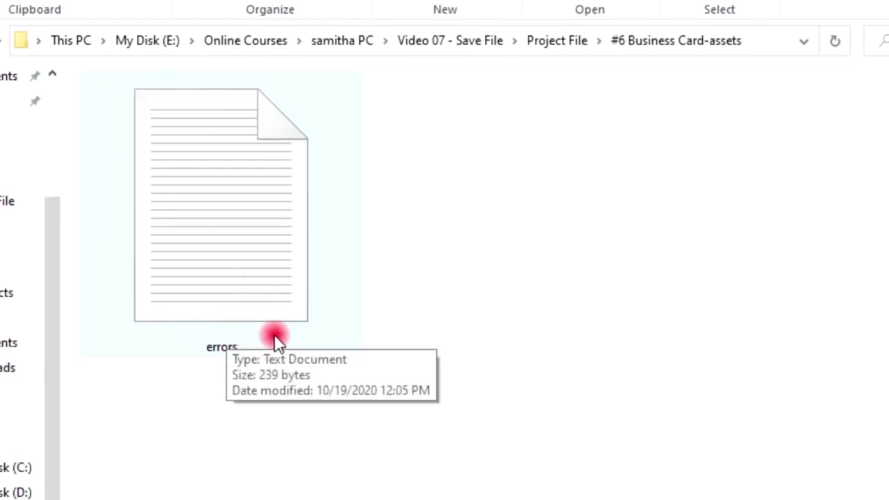
click(228, 147)
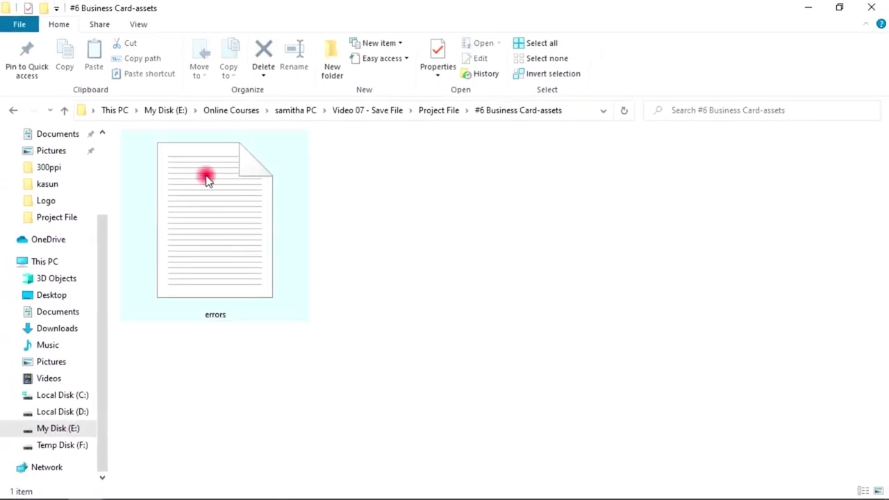
double_click(204, 176)
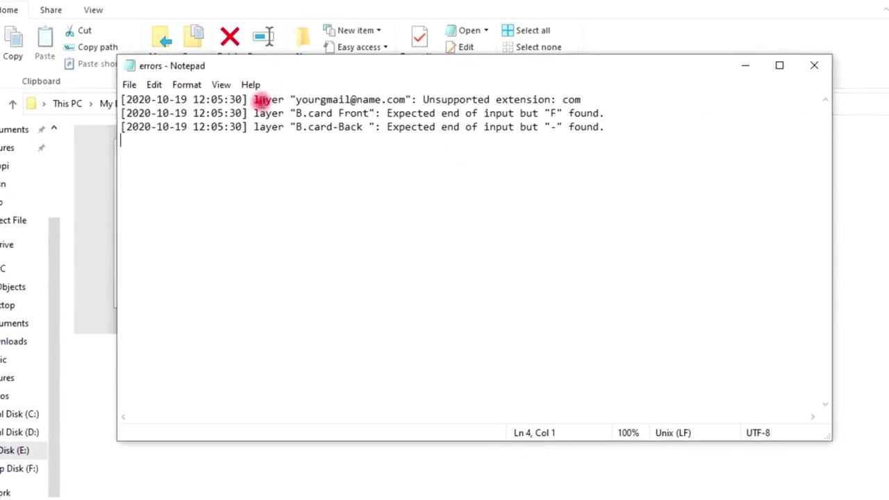
Step: Review the three layer-name parsing errors in errors.txt, then return to Photoshop
drag(231, 84, 346, 84)
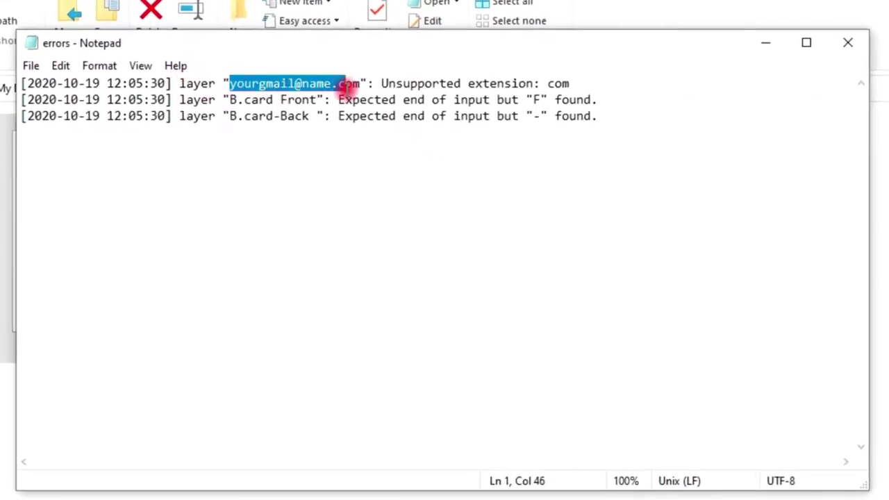
click(289, 116)
drag(547, 83, 561, 83)
double_click(536, 100)
double_click(534, 116)
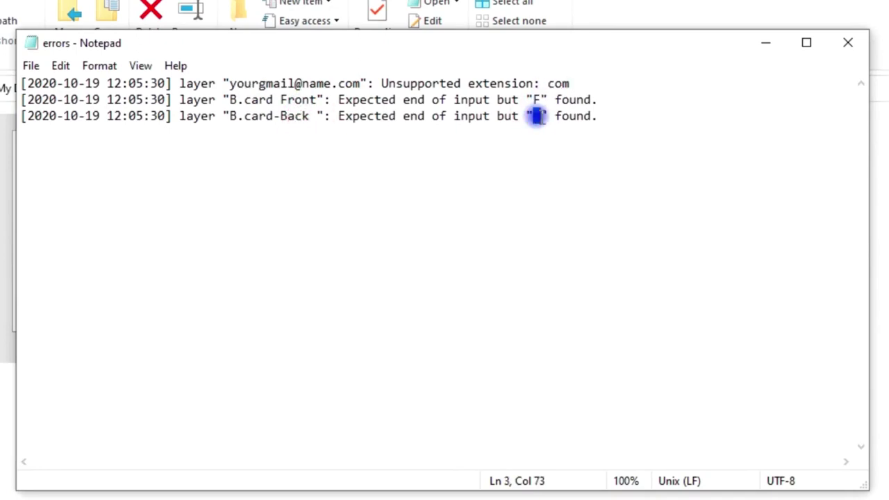
click(545, 161)
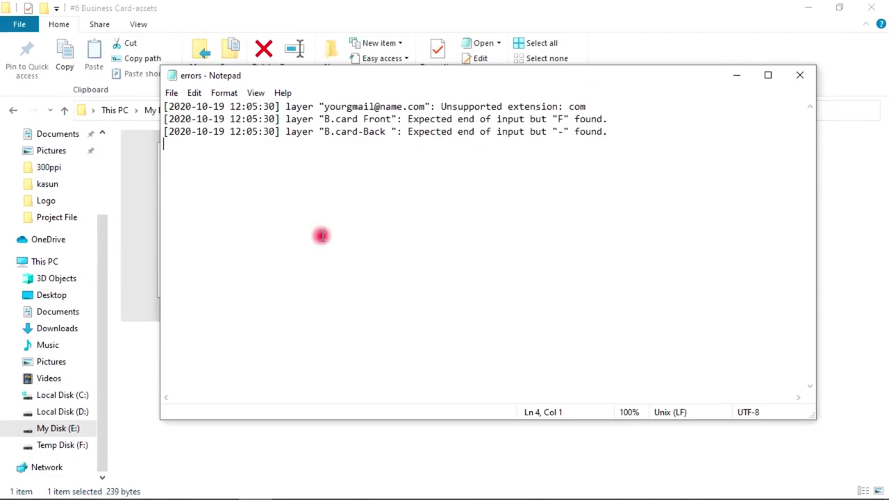
click(118, 486)
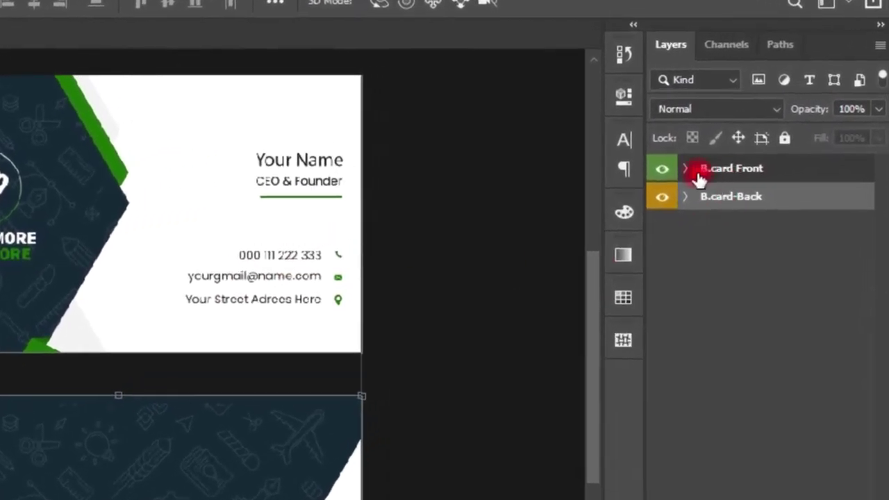
Step: Rename the email-address text layer in B.card Front's contact info group to 'email'
click(690, 172)
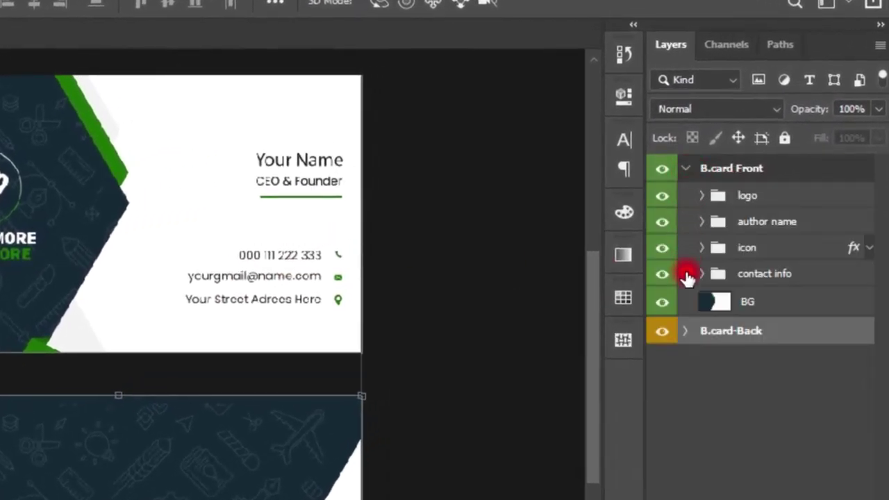
click(701, 274)
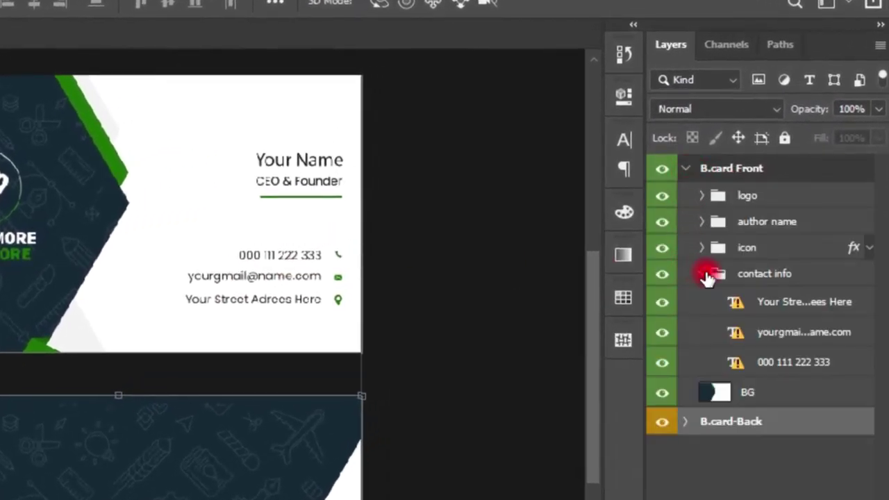
click(823, 336)
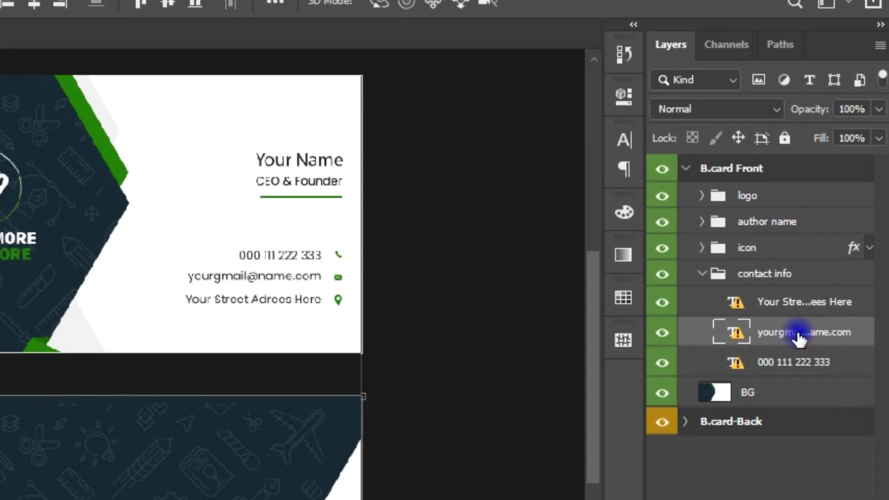
double_click(780, 329)
text(L)
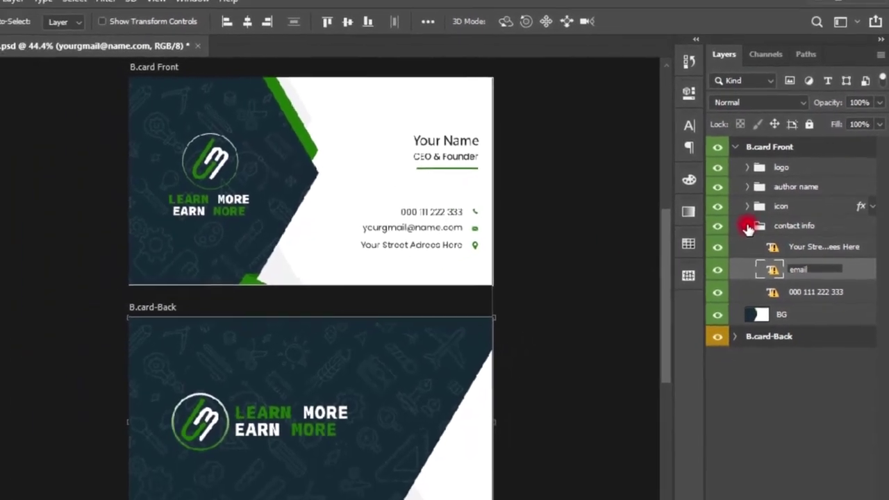
click(762, 211)
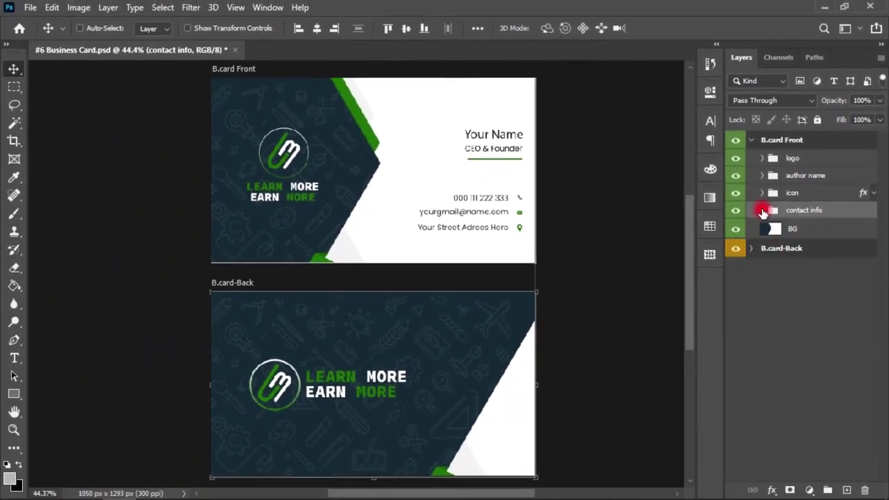
key(alt+Tab)
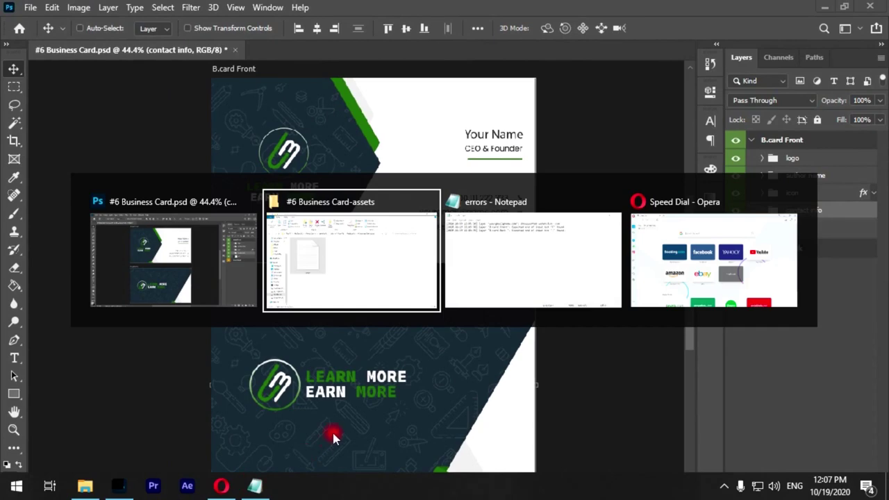
Step: Reopen the refreshed errors.txt, which shows only the two artboard-name errors, then return to Photoshop
click(500, 250)
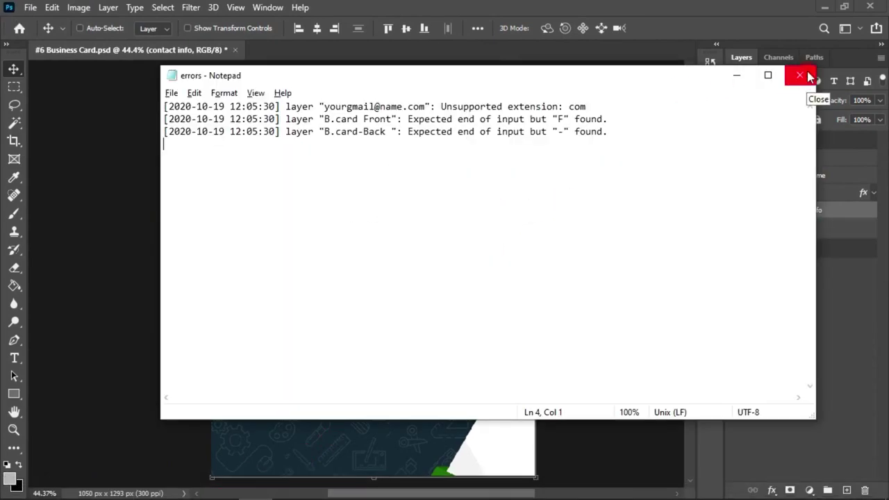
click(798, 76)
key(alt+Tab)
click(386, 240)
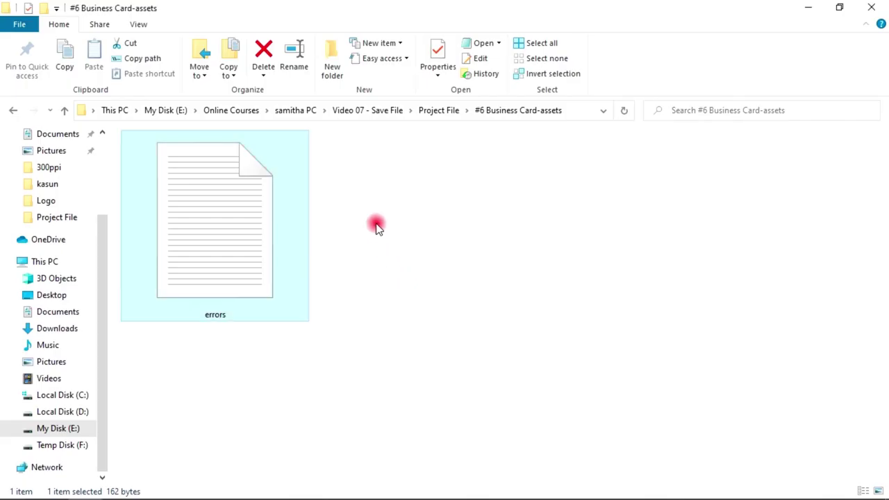
double_click(219, 216)
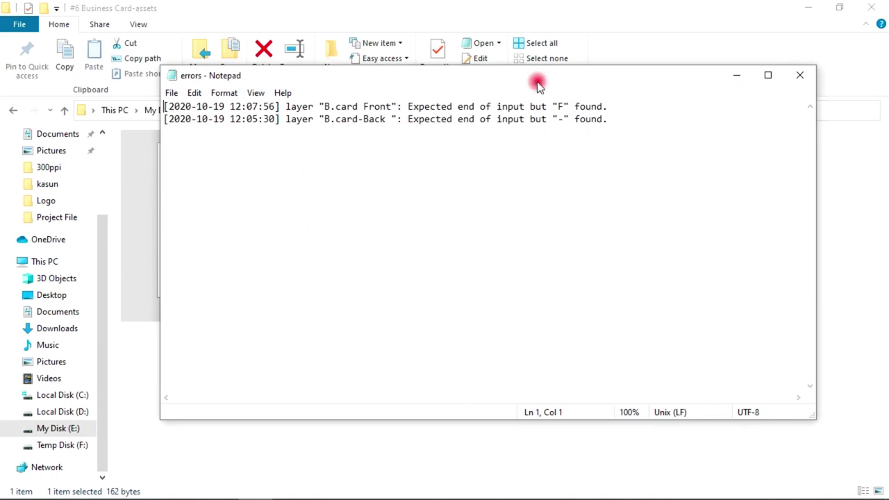
click(740, 78)
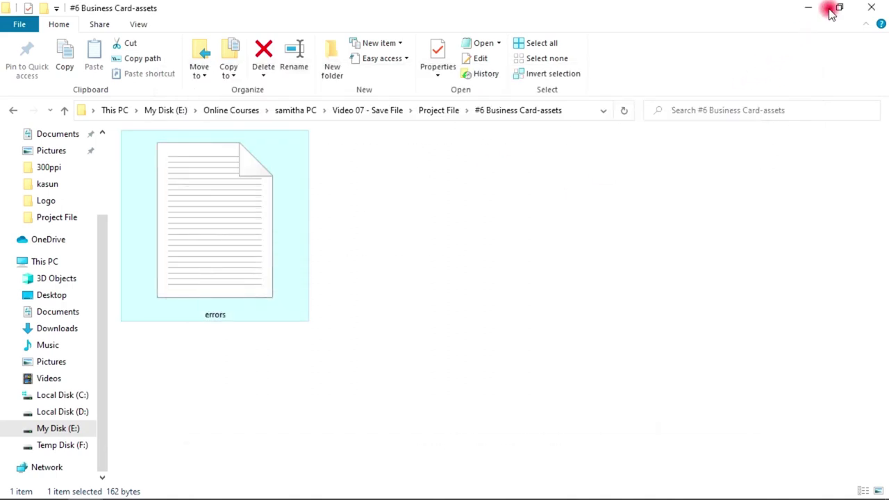
click(811, 8)
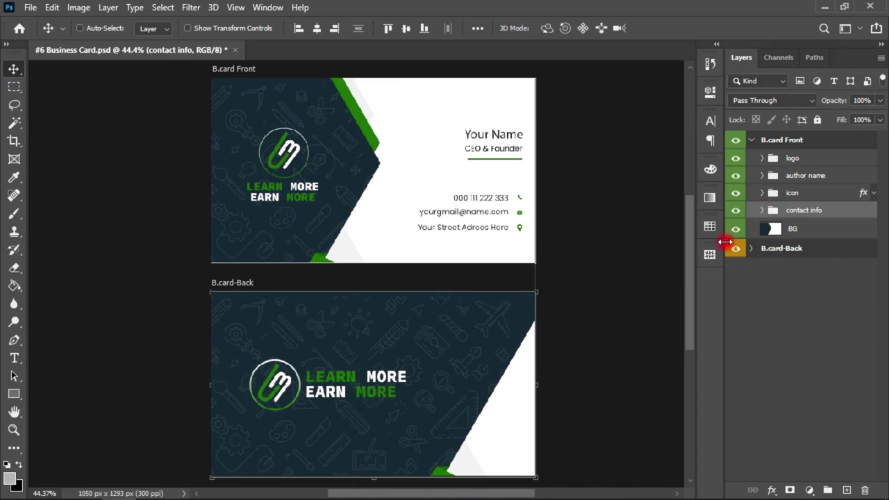
Step: Rename the B.card artboards to Back and Front, then bring up the assets folder
click(751, 142)
click(773, 142)
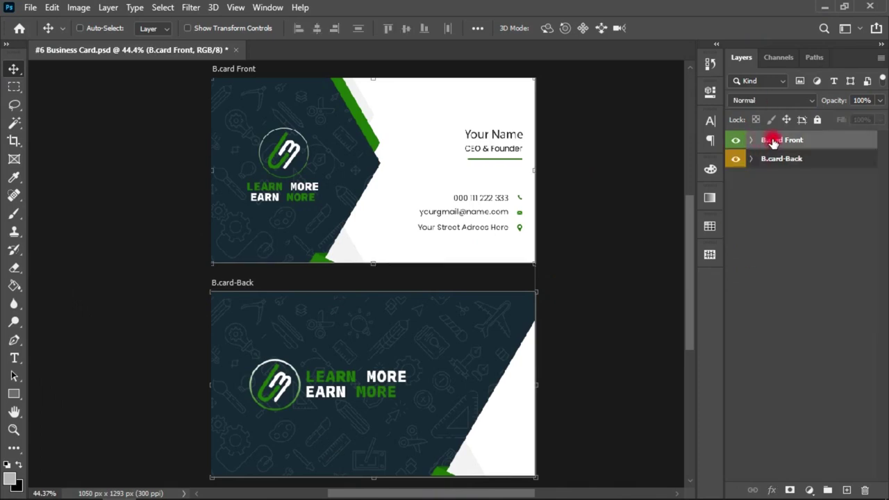
drag(764, 141, 788, 155)
click(784, 159)
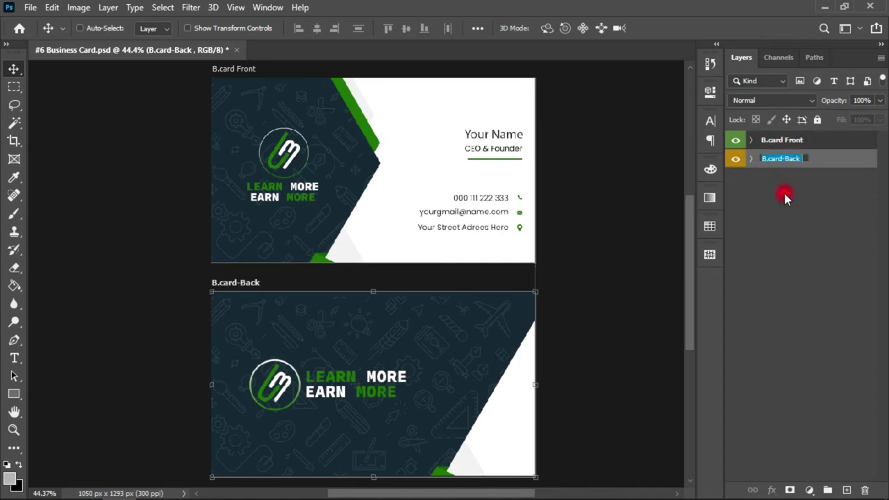
text(Back)
click(783, 193)
double_click(788, 140)
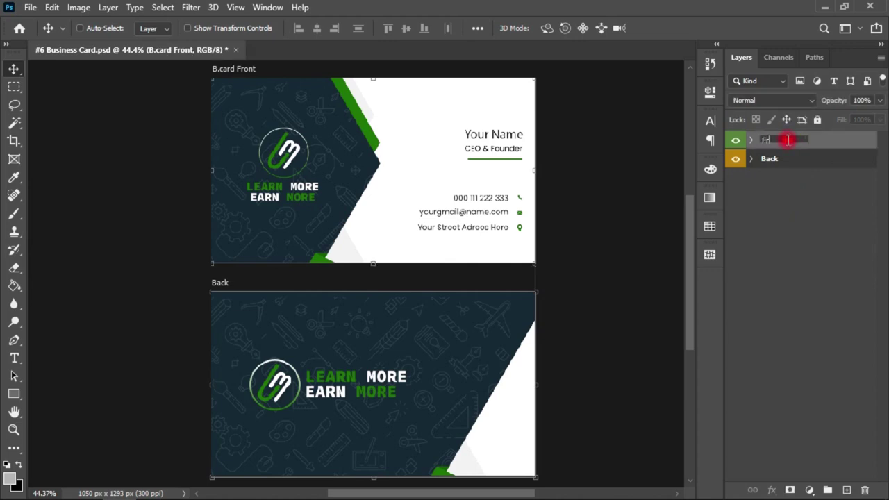
click(795, 225)
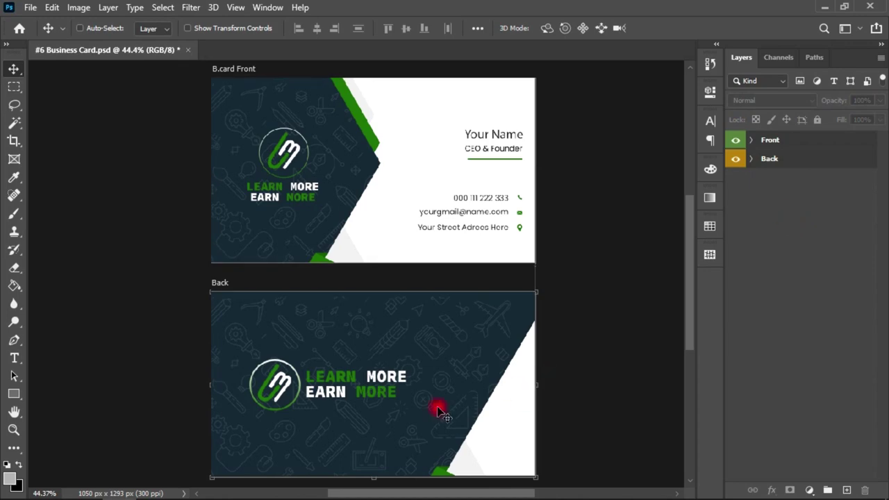
click(83, 486)
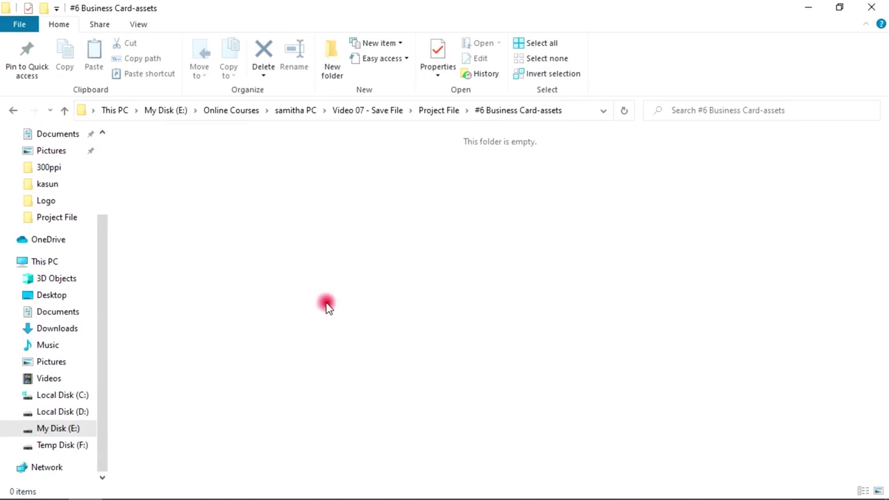
Step: Go up to Project File and reopen the #6 Business Card-assets folder to check it's empty
click(438, 111)
double_click(139, 139)
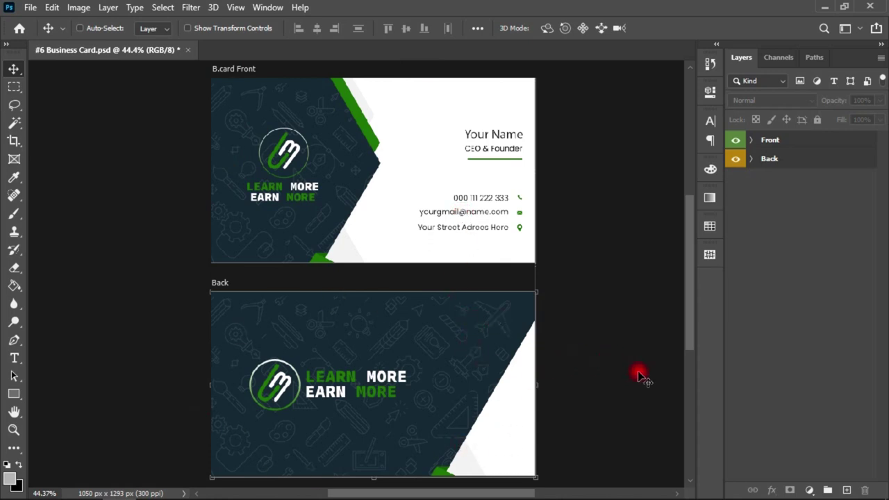
Step: Rename the Front artboard to Front.jpeg and check the exported Front JPEG in the assets folder
click(770, 139)
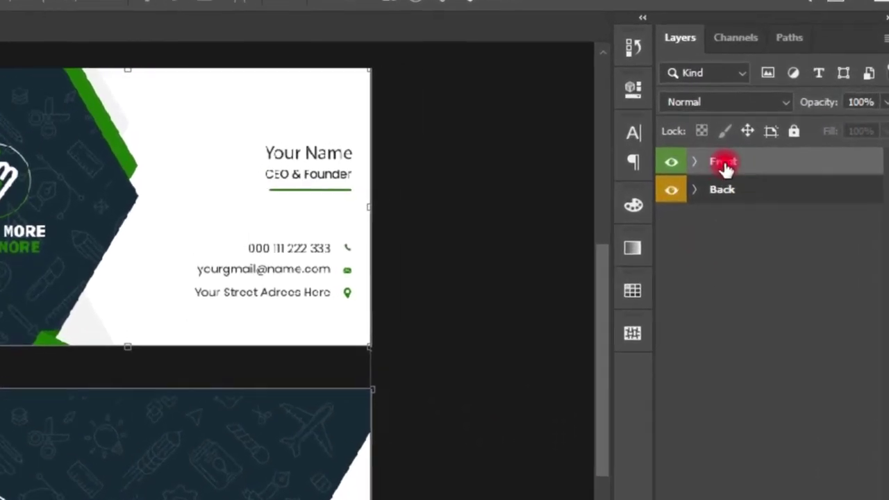
double_click(731, 165)
click(747, 161)
text(.jpeg)
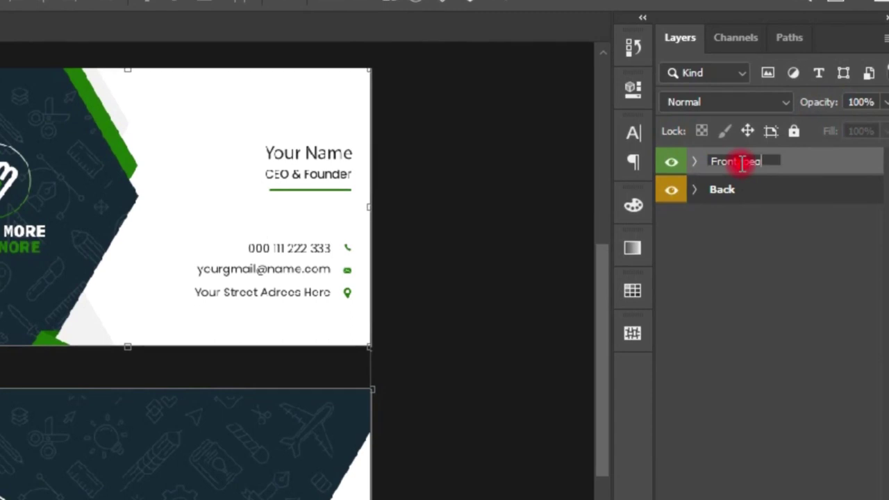
click(761, 238)
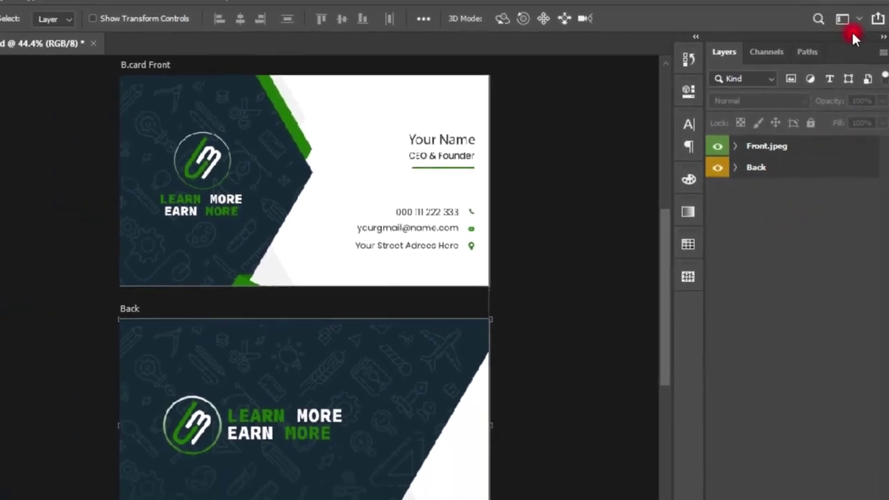
click(87, 486)
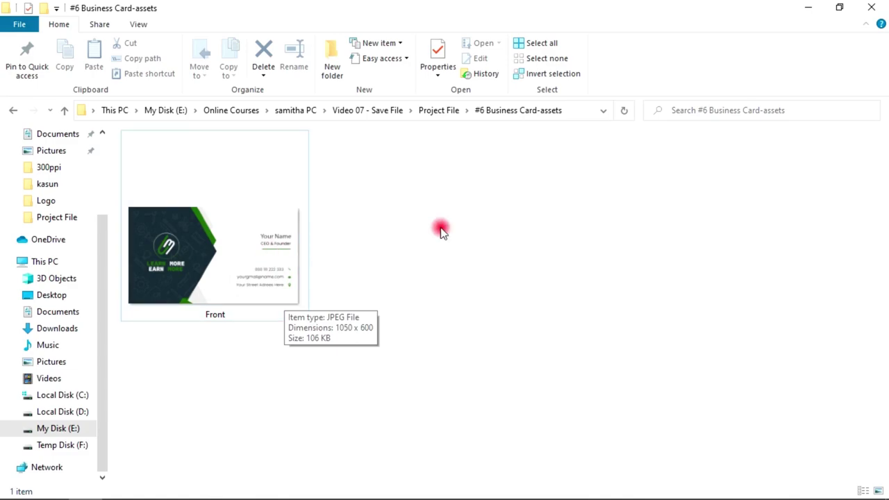
Step: Place Photoshop beside the assets folder and rename the Back artboard to Back.jpeg
mouse_move(399, 8)
mouse_down()
mouse_move(525, 16)
mouse_move(888, 103)
mouse_up()
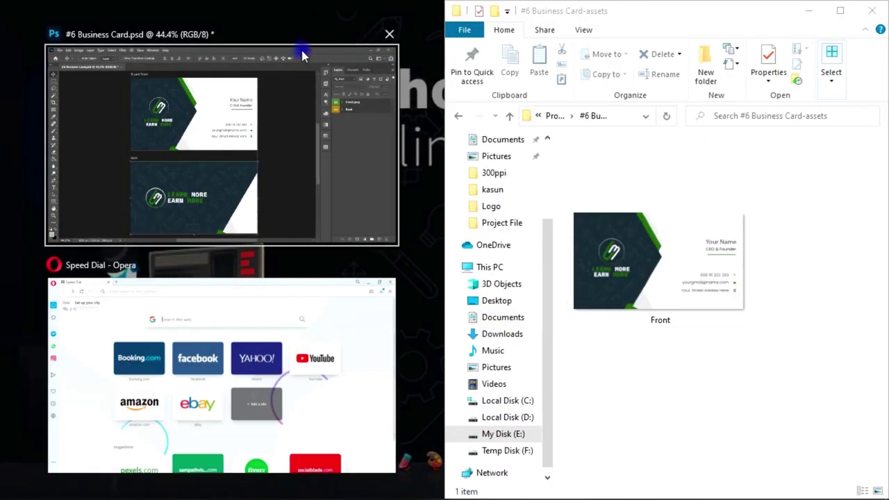
click(143, 55)
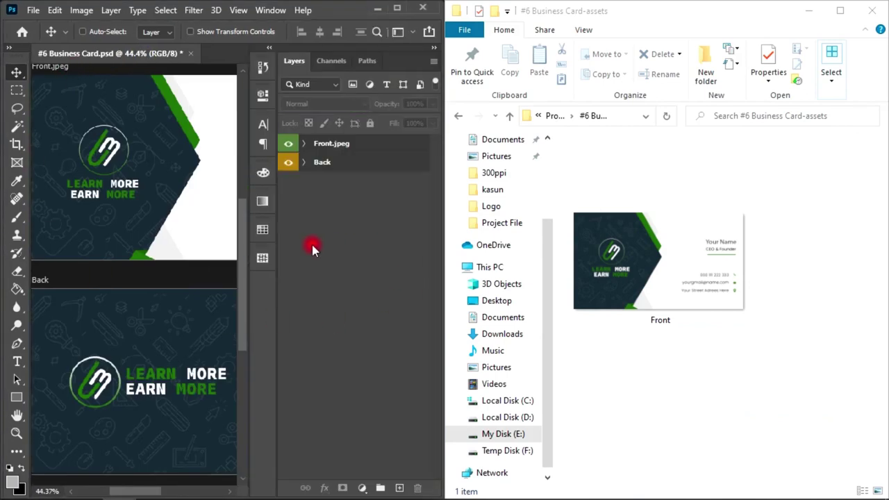
click(329, 162)
double_click(322, 162)
text(.jpeg)
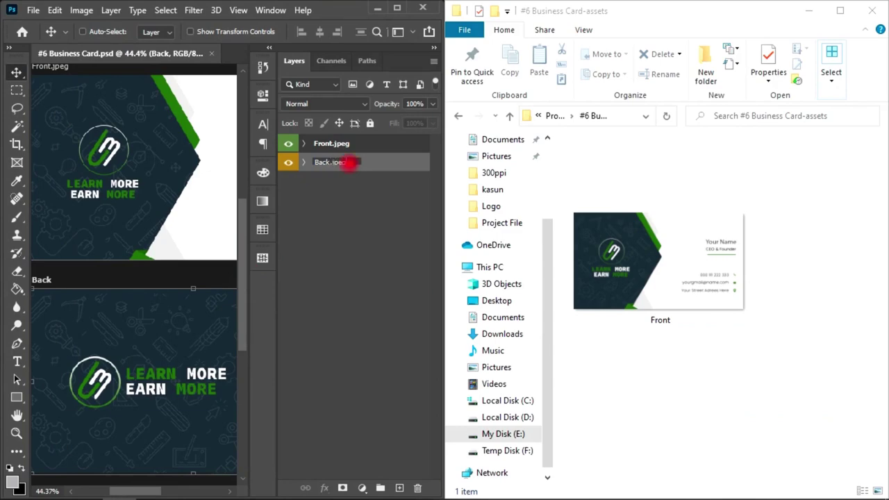
click(354, 221)
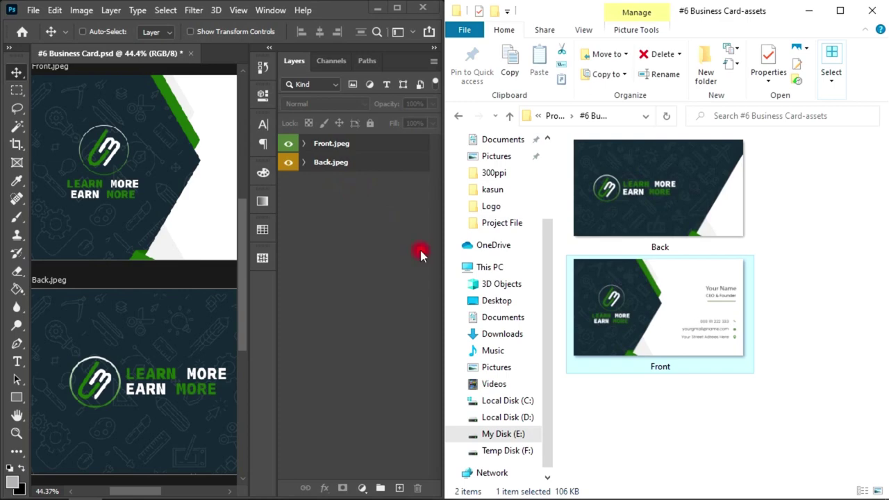
Step: Compare the exported Front and Back images in the assets folder
click(706, 209)
click(669, 317)
click(674, 233)
click(677, 312)
click(692, 221)
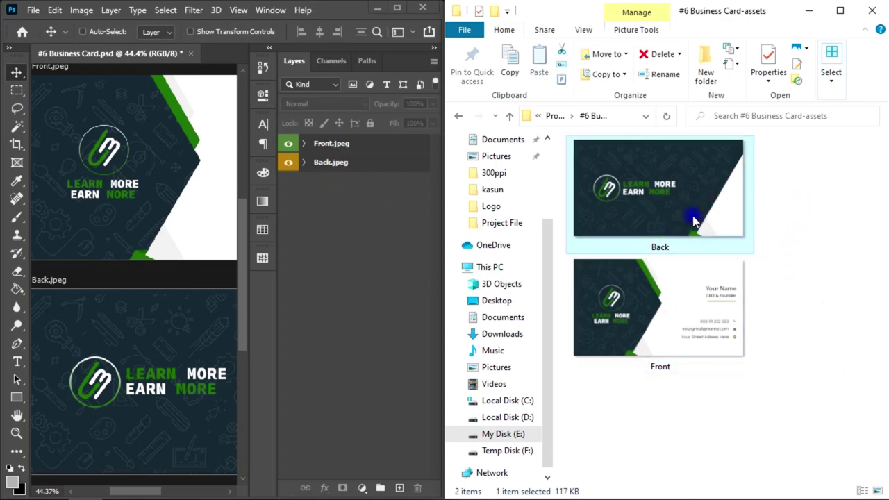
click(674, 338)
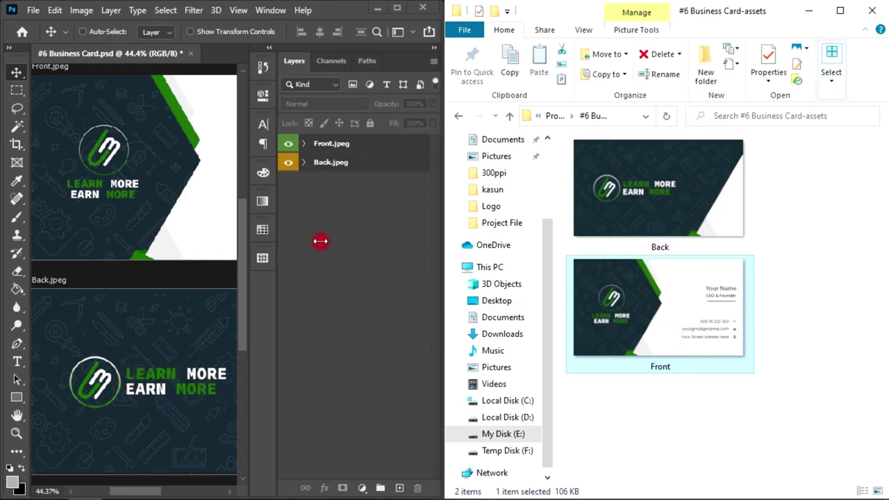
Step: Expand the Back.jpeg artboard and rename its logo group to logo.png
click(298, 166)
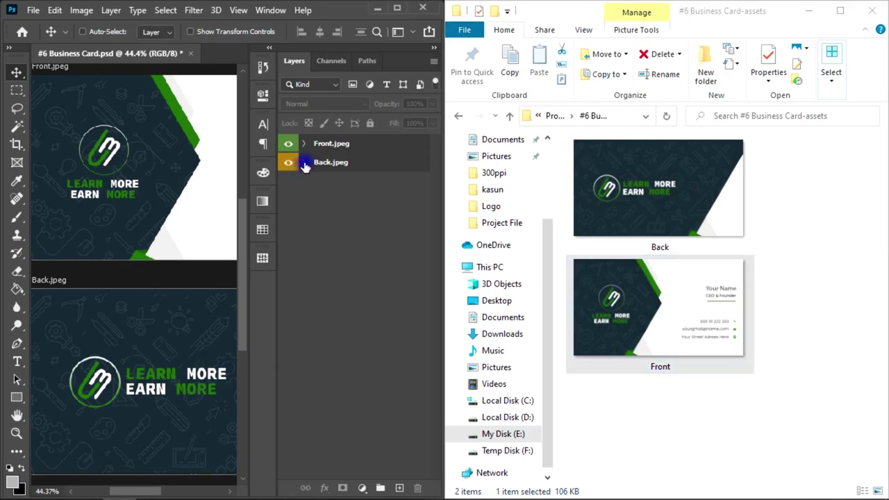
click(304, 163)
click(343, 182)
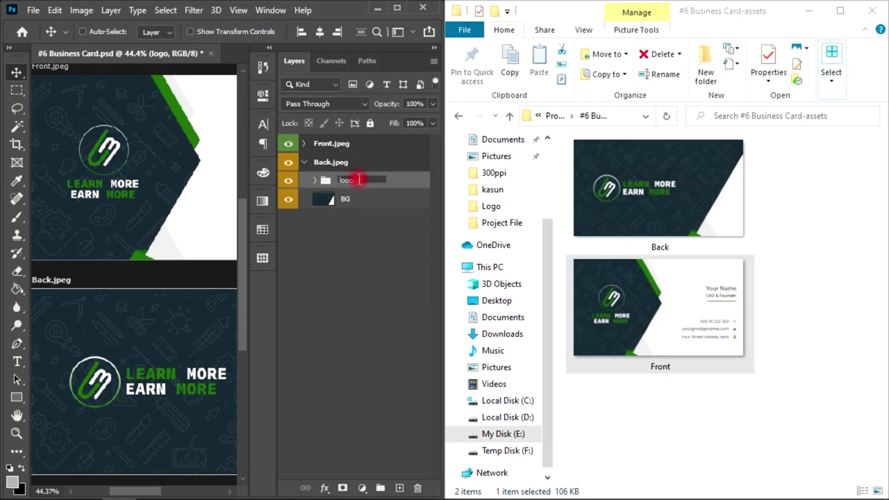
click(377, 232)
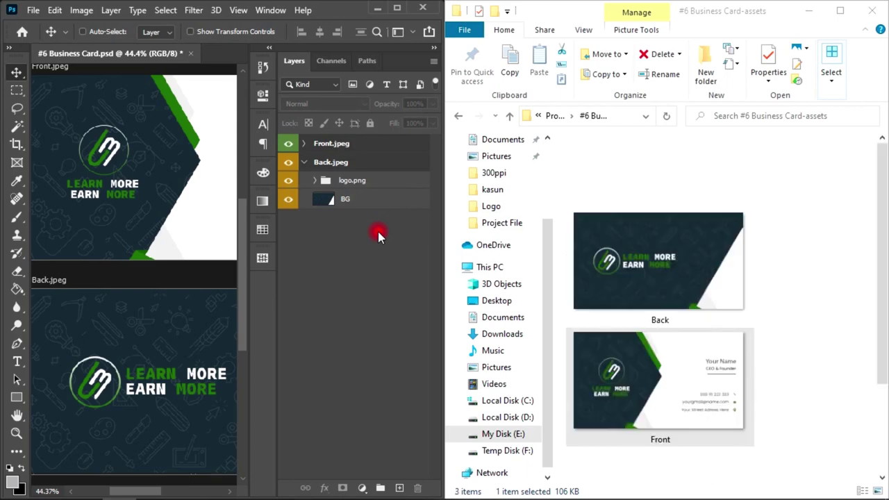
click(658, 220)
double_click(632, 238)
click(438, 467)
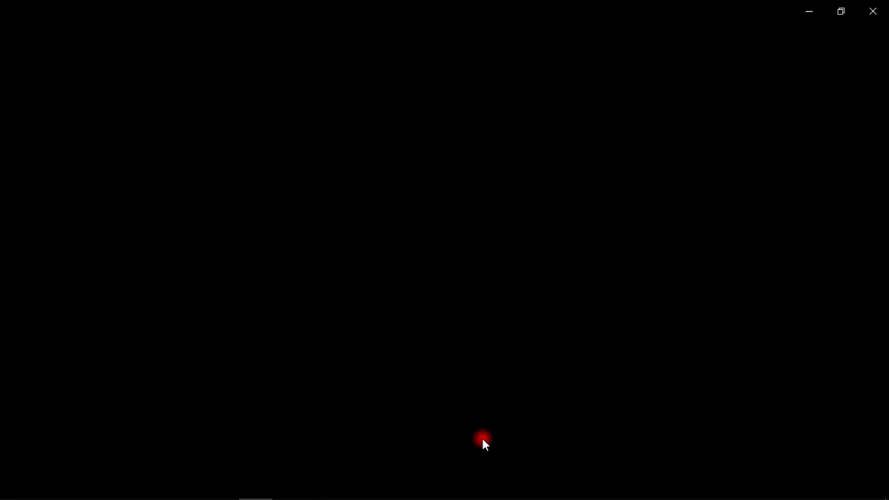
key(Right)
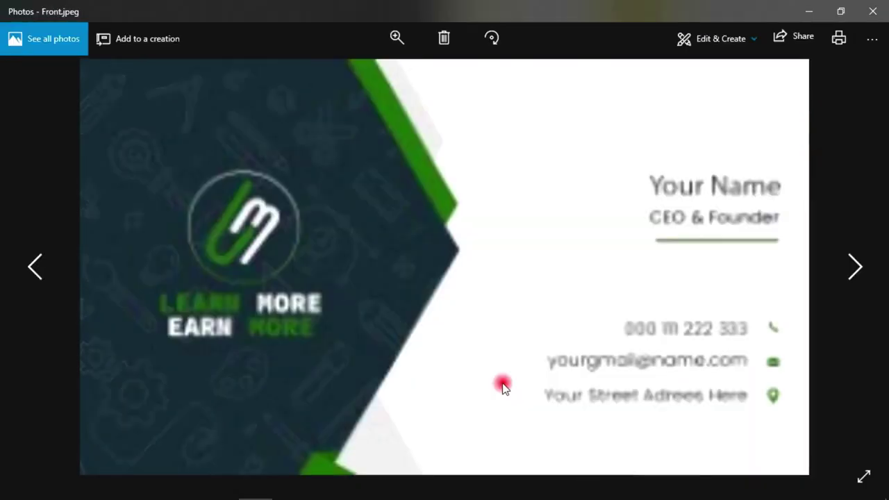
key(Right)
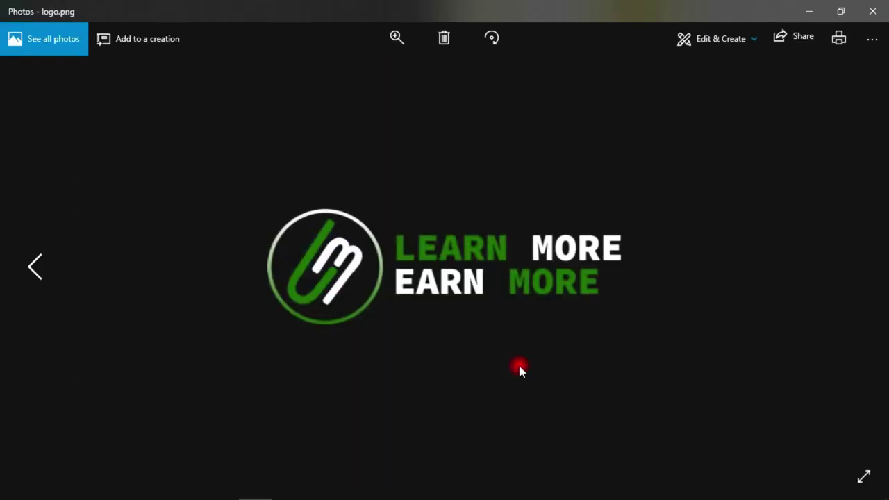
click(873, 10)
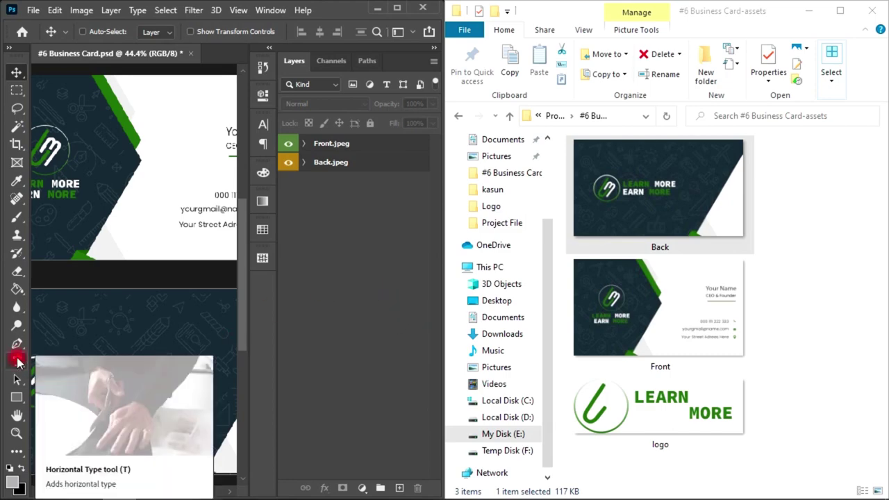
Step: Replace the Your Name placeholder text on the front card with the owner's name
click(18, 362)
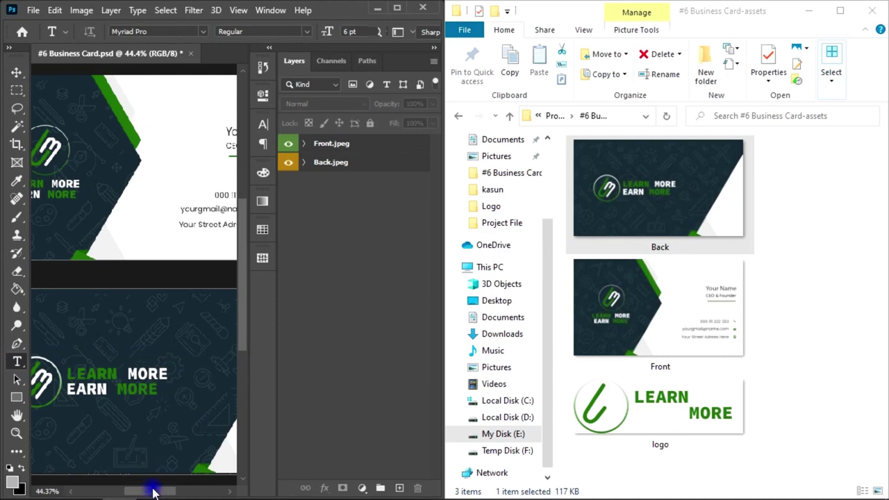
drag(152, 491, 169, 490)
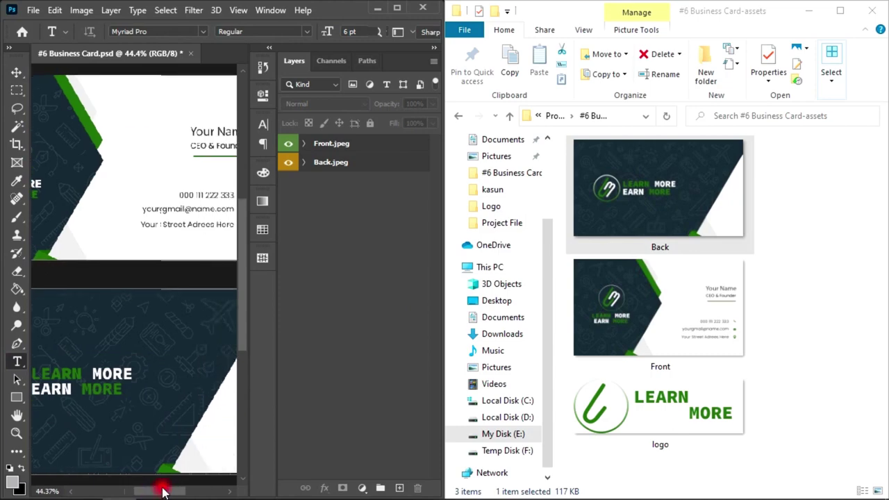
click(198, 135)
key(ctrl+a)
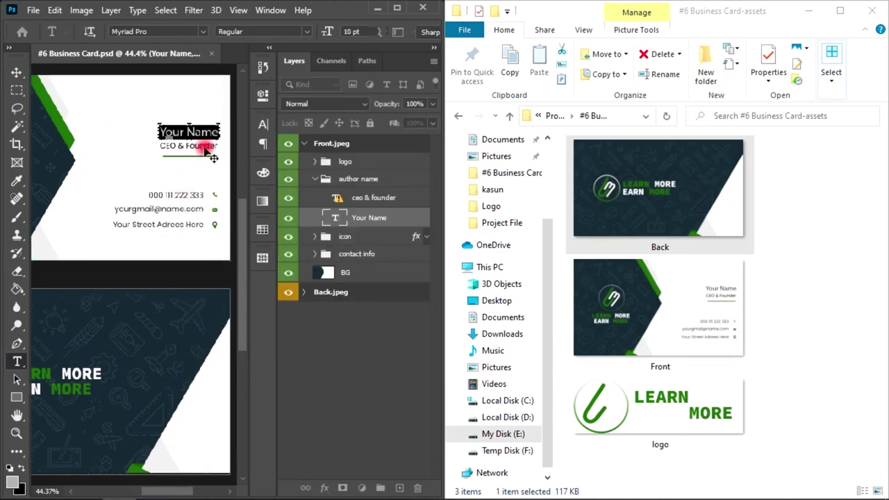
key(BackSpace)
text(Pubudu)
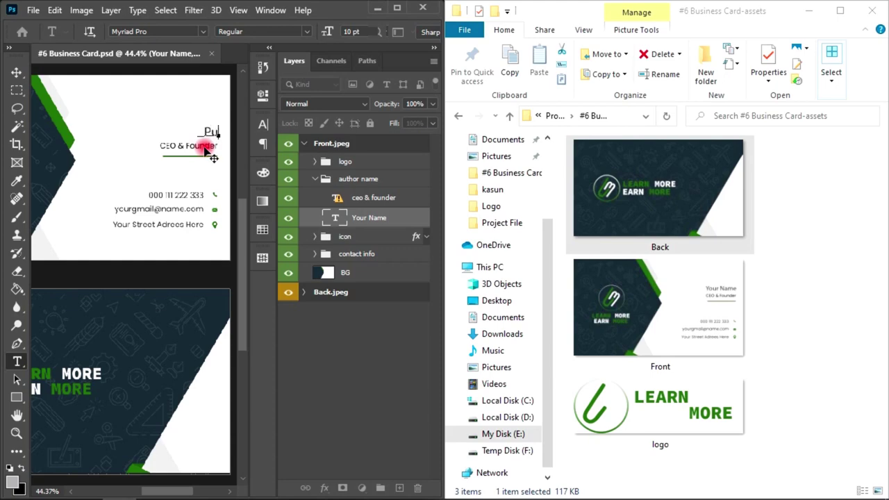
click(17, 73)
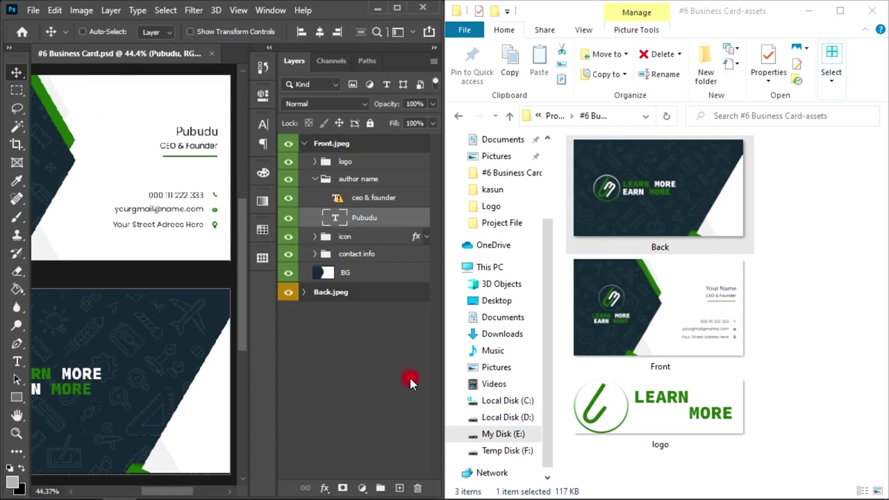
Step: Review the updated Front, Back and logo exports, then close the folder and maximize Photoshop
click(695, 293)
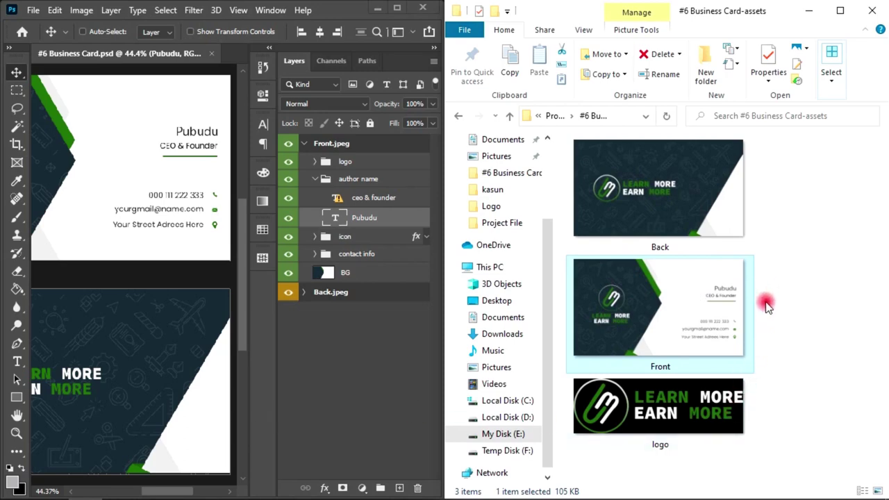
click(737, 214)
click(702, 295)
click(702, 398)
click(698, 337)
click(701, 224)
click(676, 299)
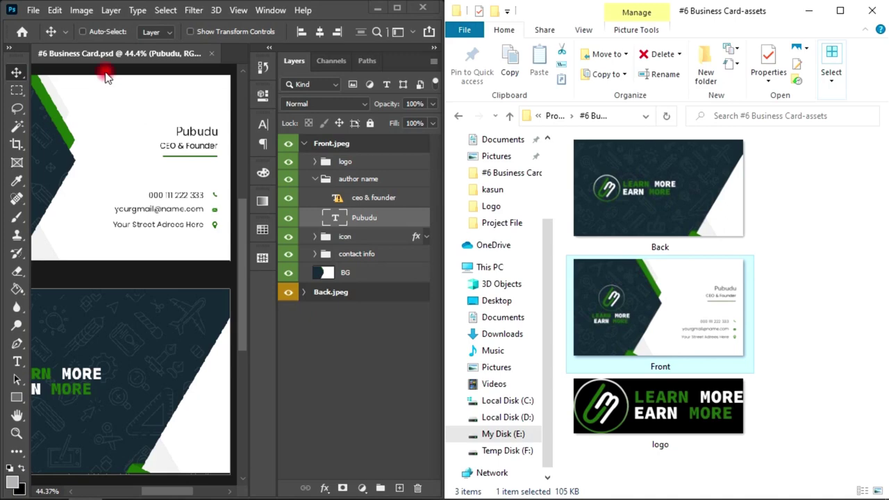
mouse_move(486, 342)
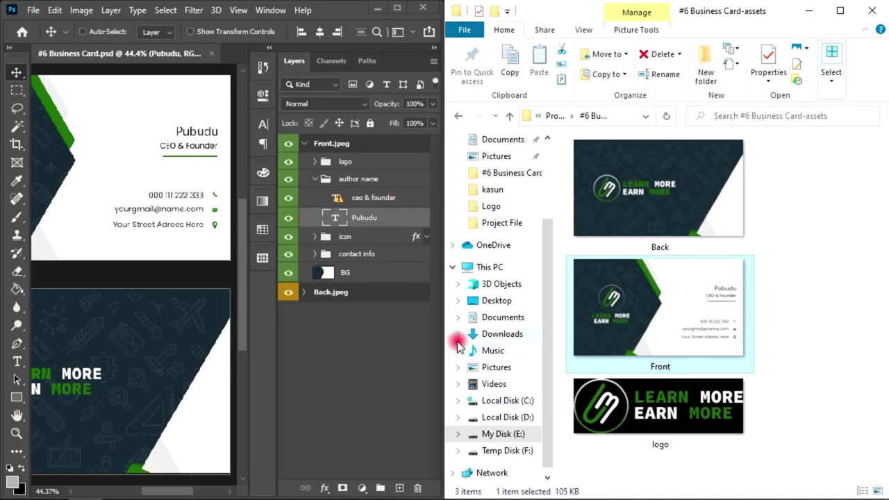
click(797, 192)
click(716, 189)
click(692, 287)
click(686, 389)
click(694, 327)
click(694, 224)
click(683, 308)
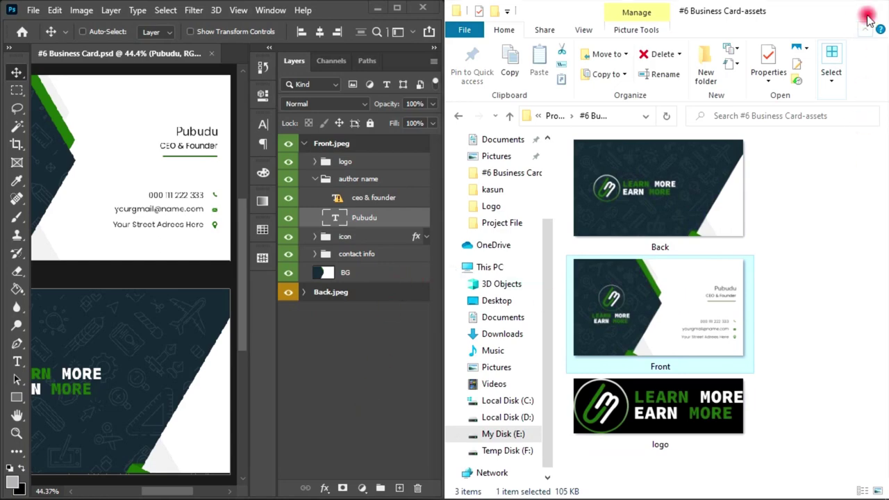
click(867, 17)
click(396, 7)
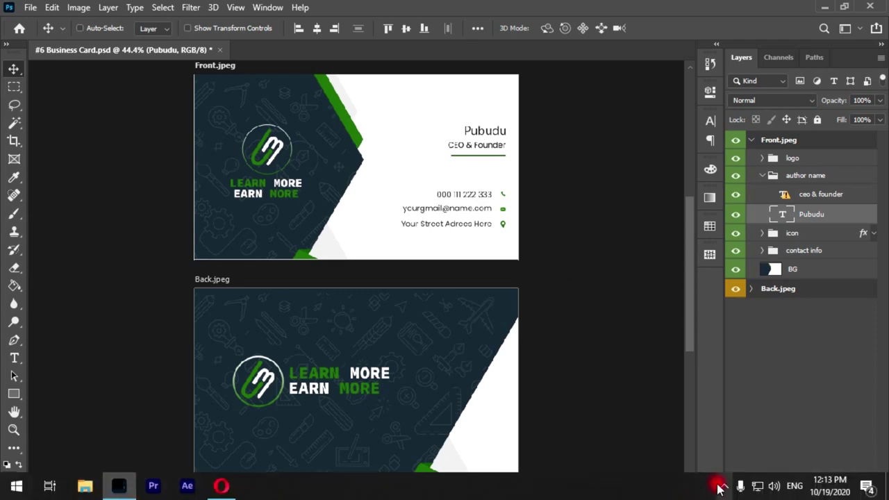
Step: Search for lightshot in Opera and open the Lightshot download page on app.prntscr.com
click(722, 486)
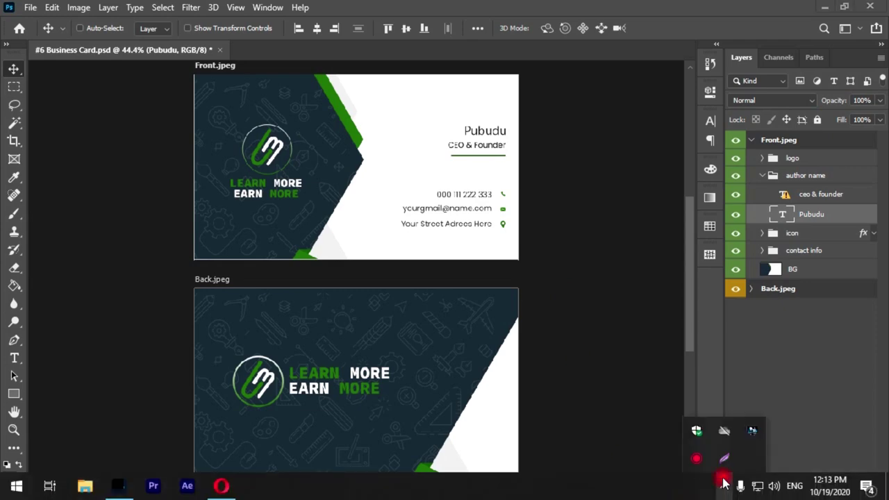
click(224, 488)
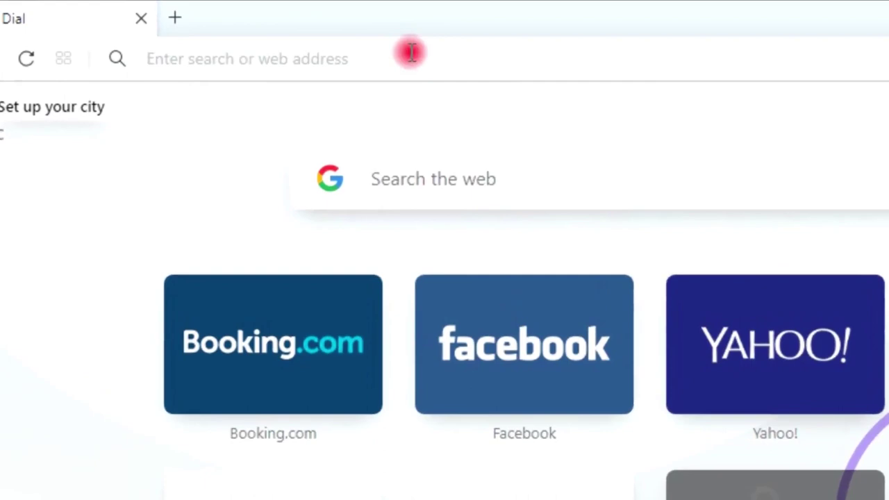
click(451, 68)
text(lightshot)
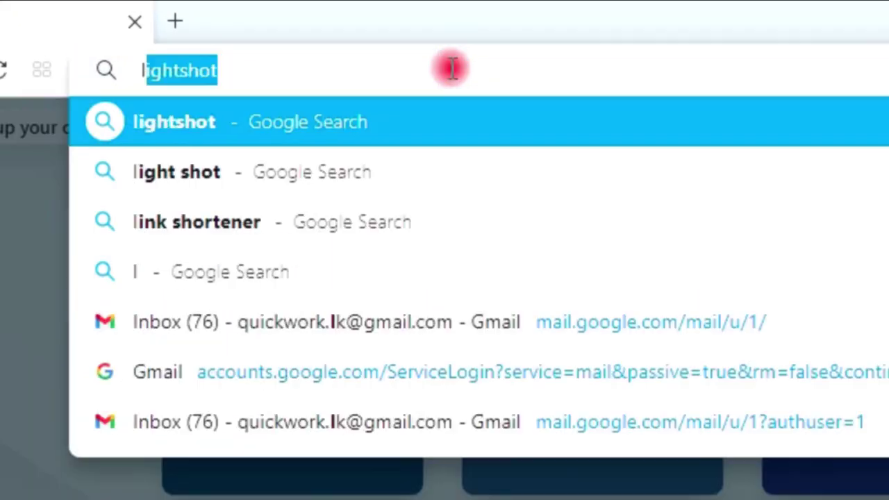
key(Return)
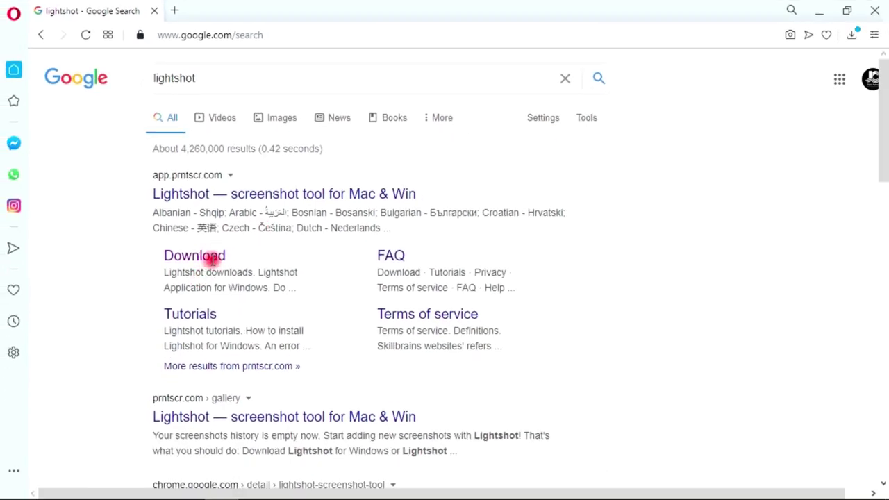
click(206, 262)
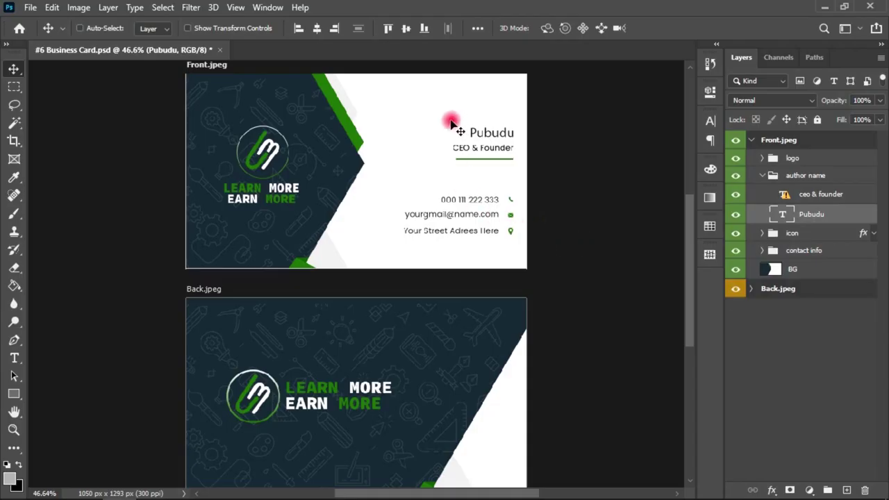
Step: Zoom and pan so the whole front card is visible, then start a Lightshot capture
key(ctrl+plus)
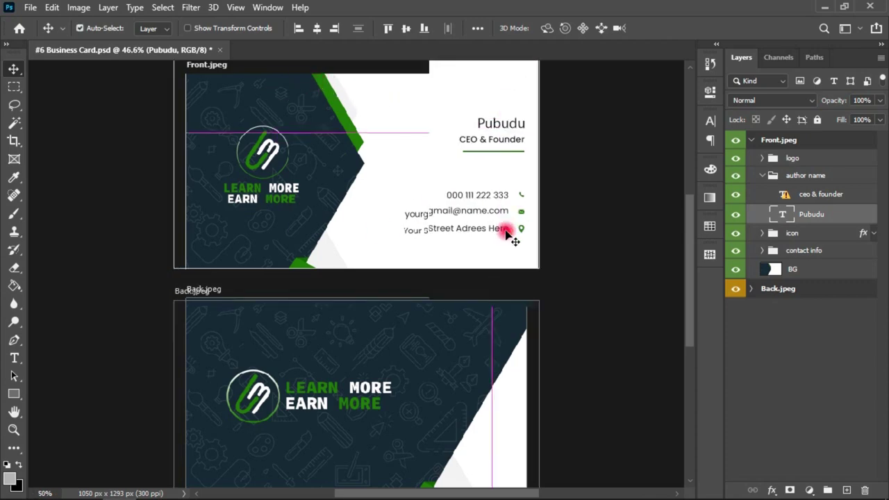
key(ctrl+plus)
key(ctrl+plus)
key(ctrl+minus)
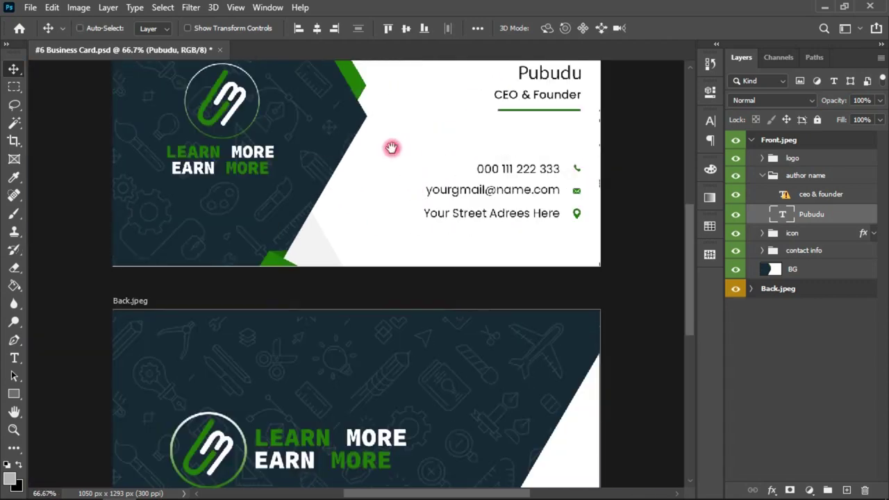
drag(392, 148, 391, 266)
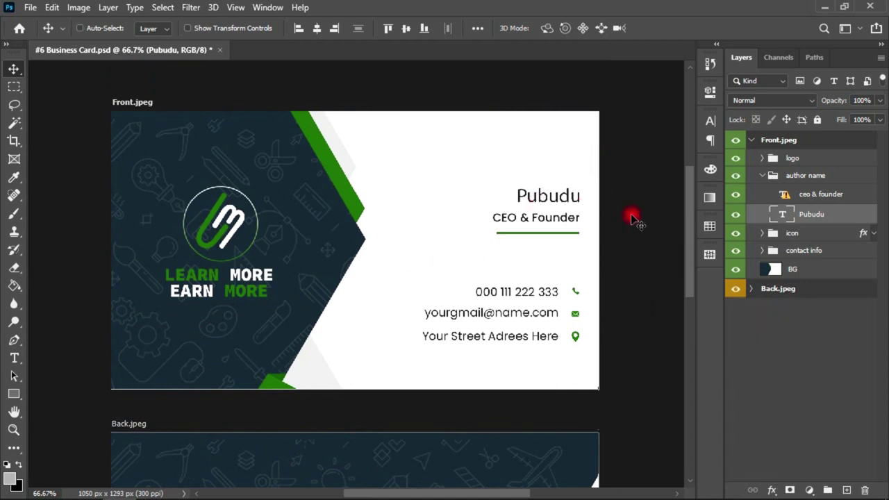
key(Print)
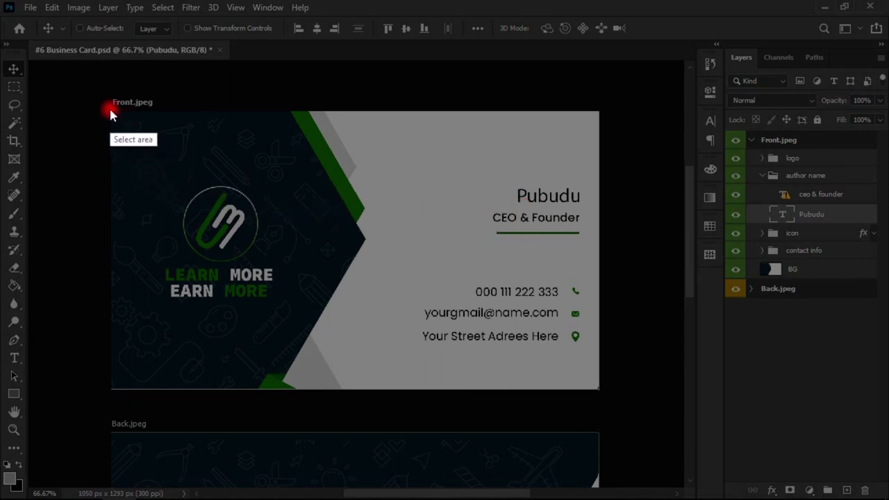
Step: Capture a 701×403 area around the front card and copy it to the clipboard
mouse_move(111, 109)
mouse_down()
mouse_move(506, 347)
mouse_move(598, 390)
mouse_up()
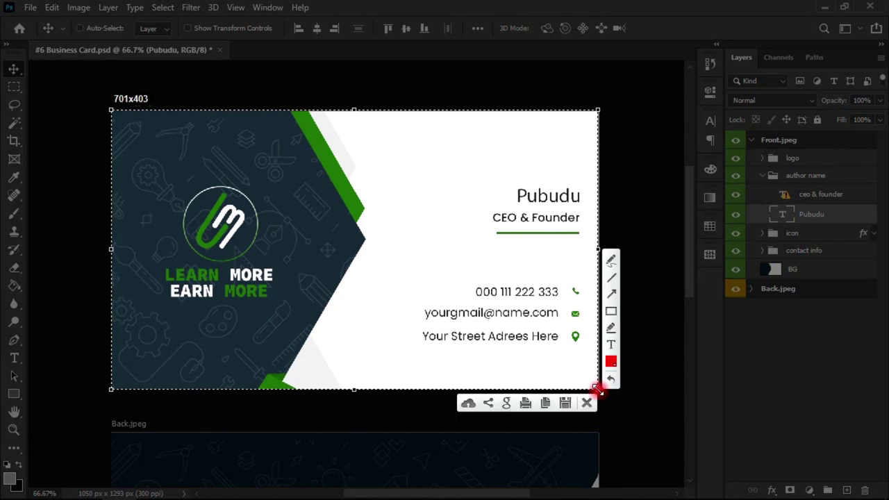
click(546, 403)
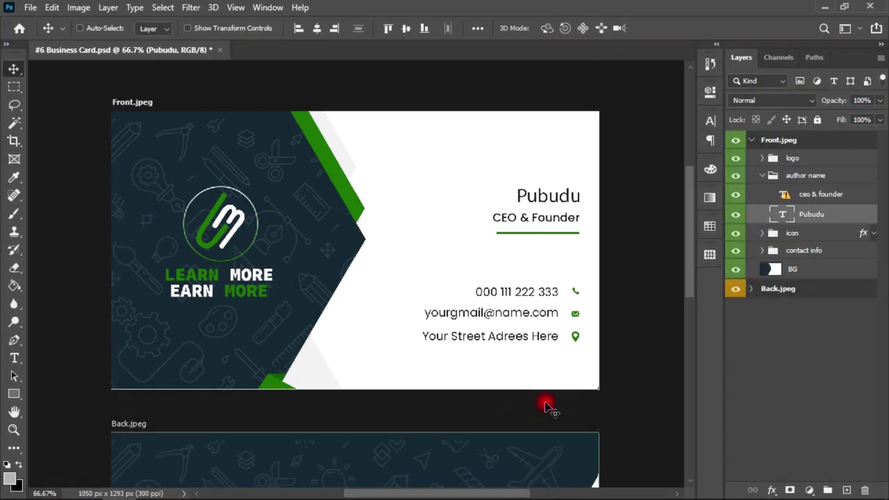